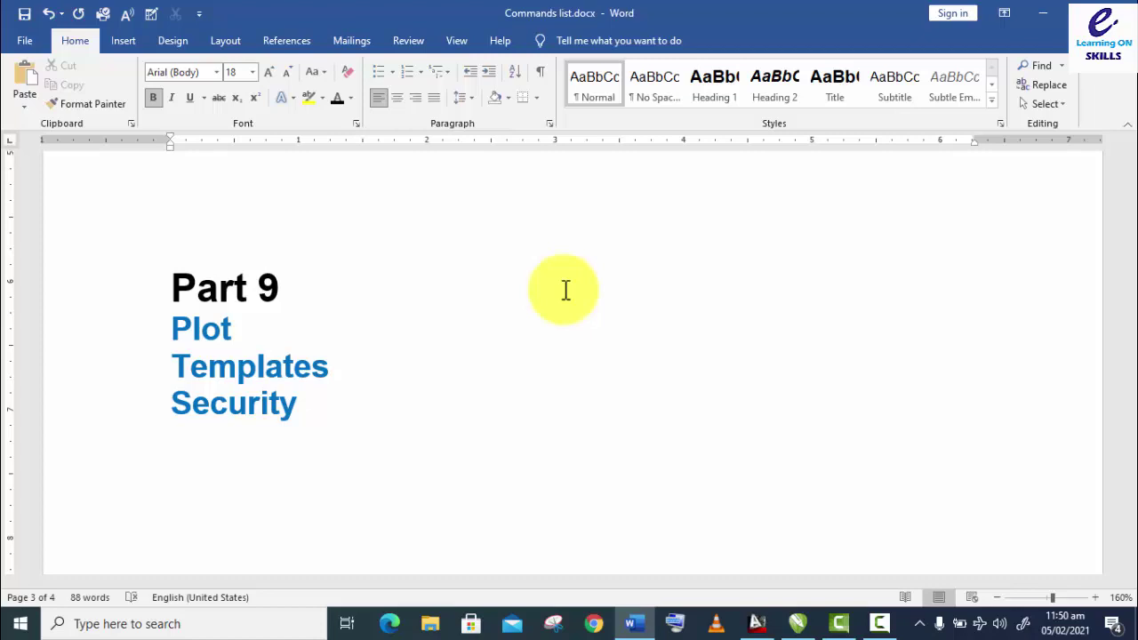
Step: Save the Word document listing Part 9 topics and switch to AutoCAD's Drawing1.dwg
key("ctrl+s")
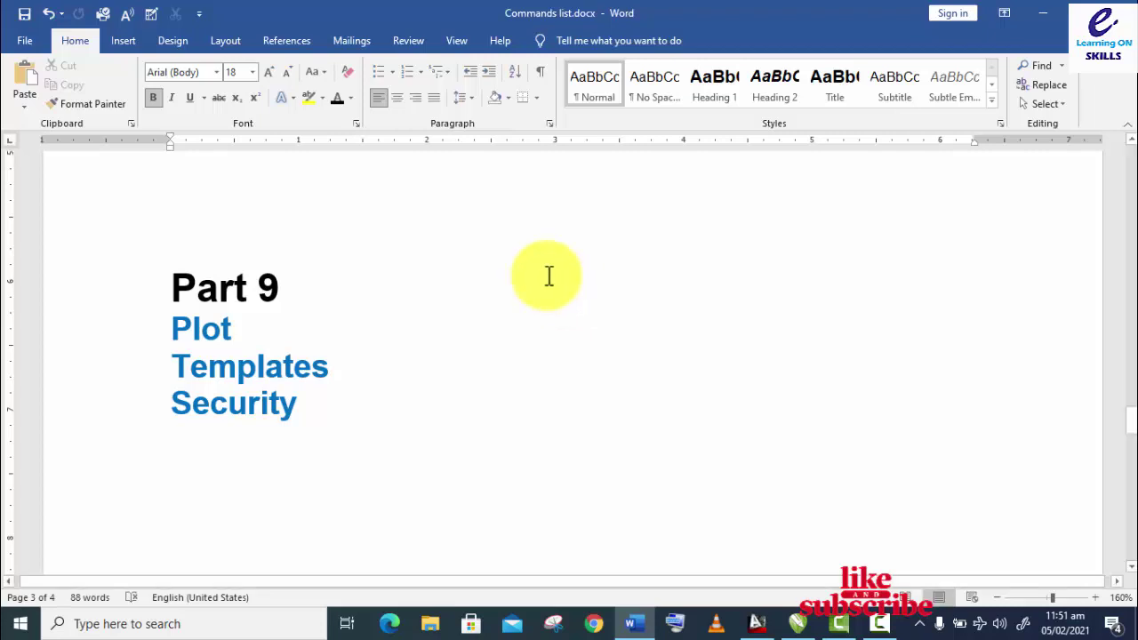
left_click(757, 622)
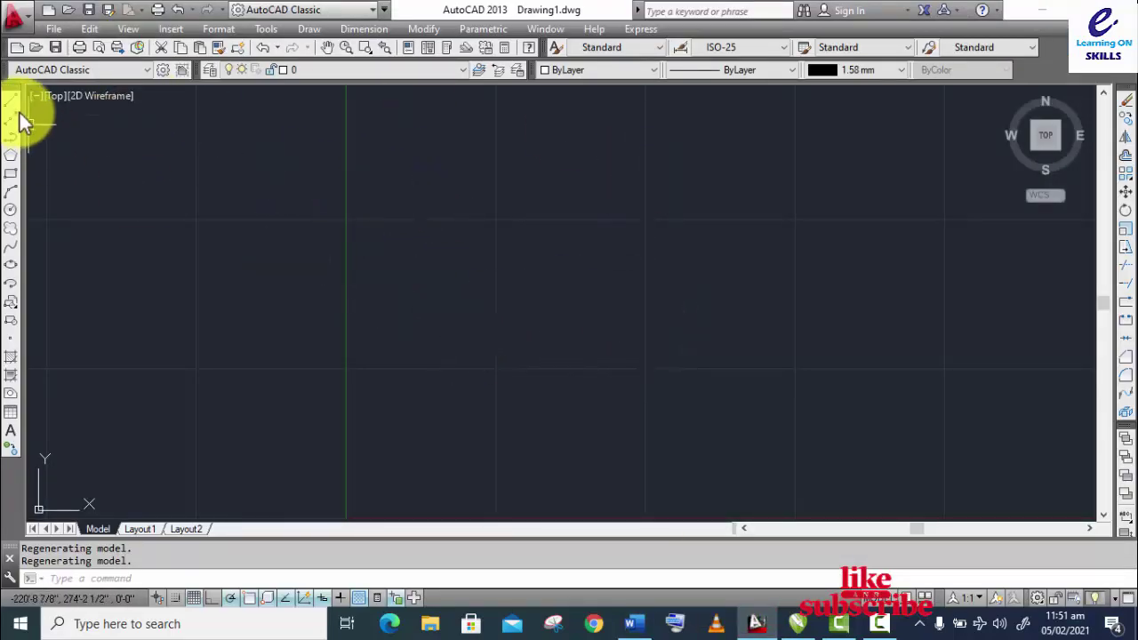
Step: Open the recent drawing New Plan.dwg, pan the floor plan, and bring up Plot - Model
left_click(41, 30)
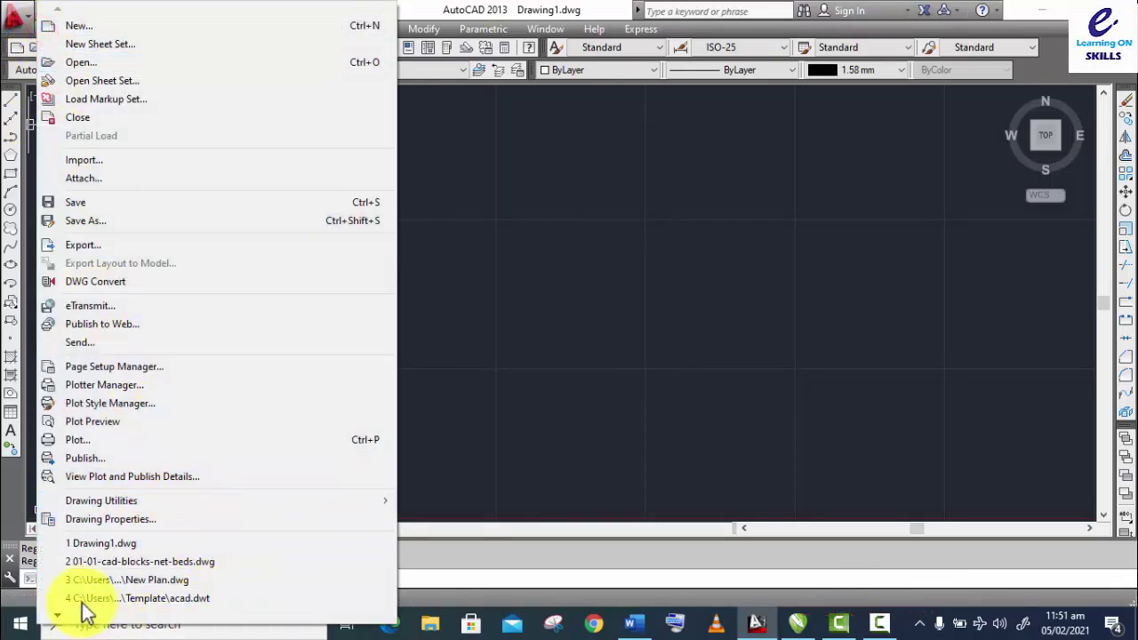
left_click(156, 580)
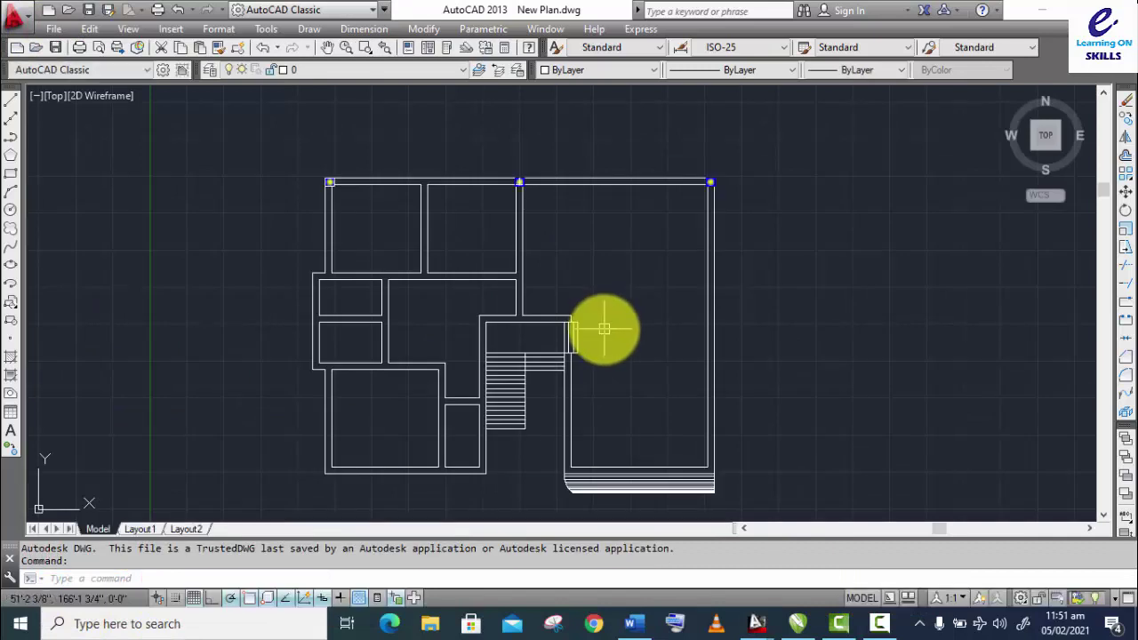
middle_click_drag(633, 383, 584, 356)
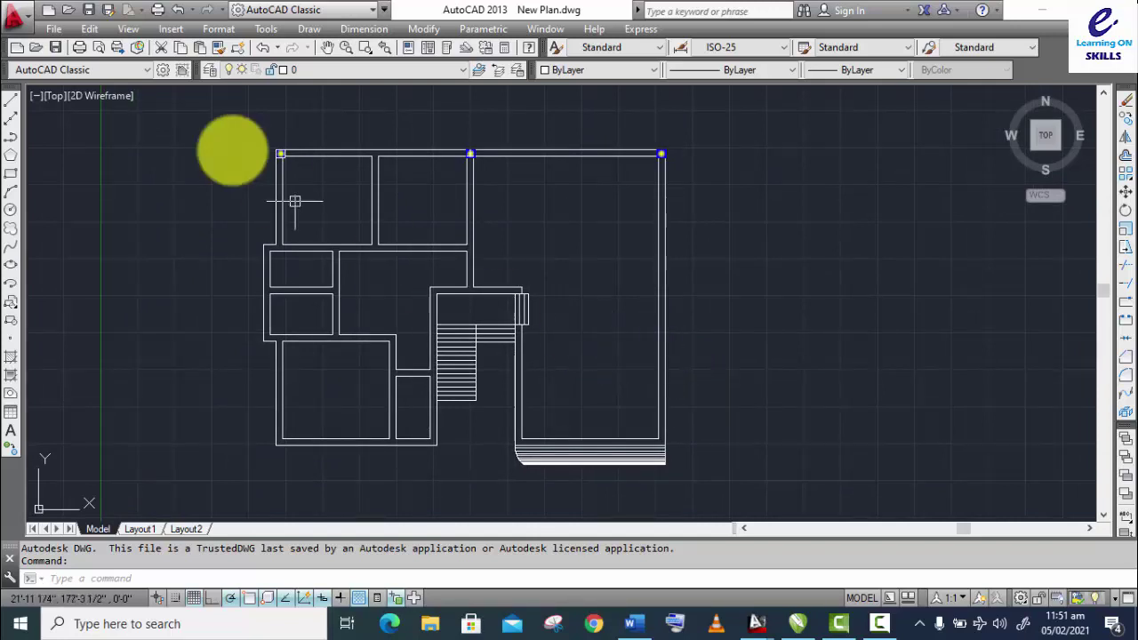
left_click(45, 29)
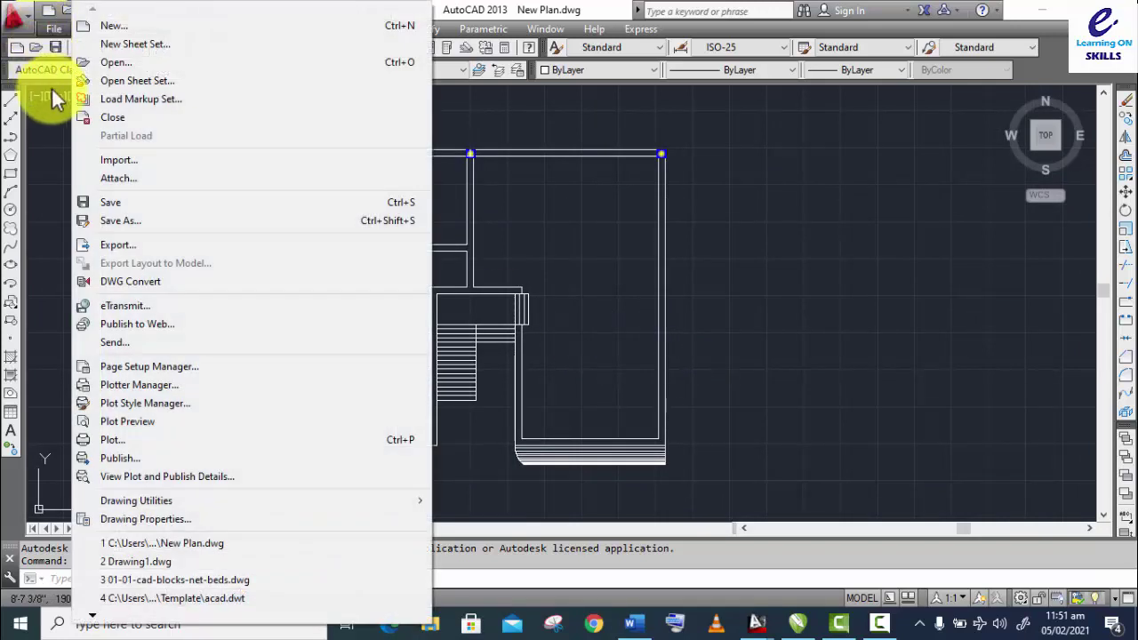
left_click(138, 442)
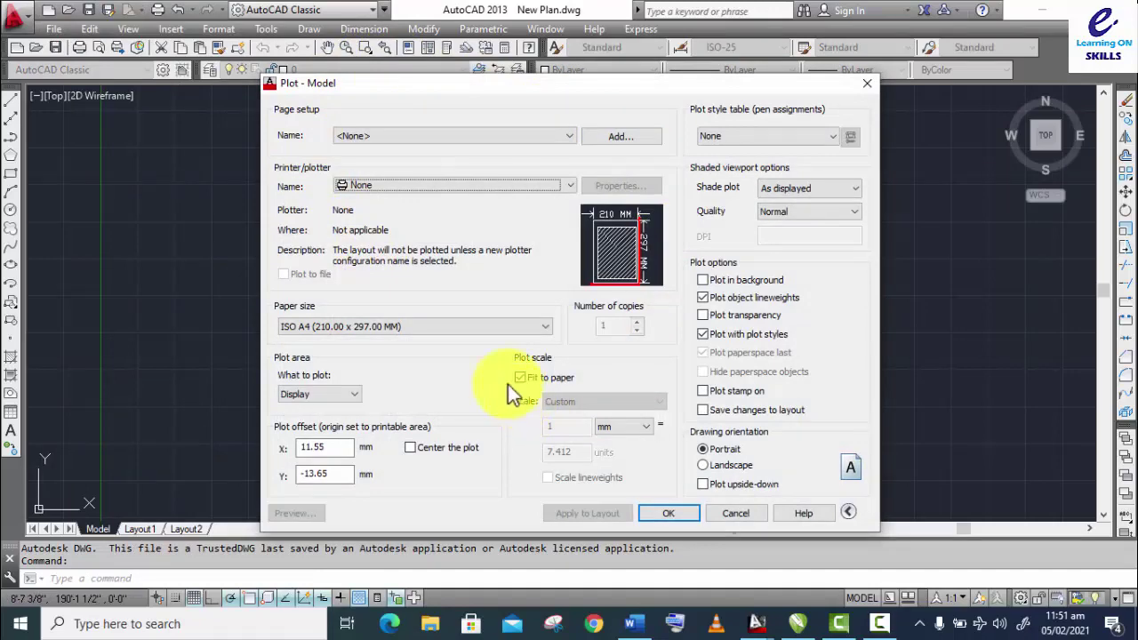
key("Escape")
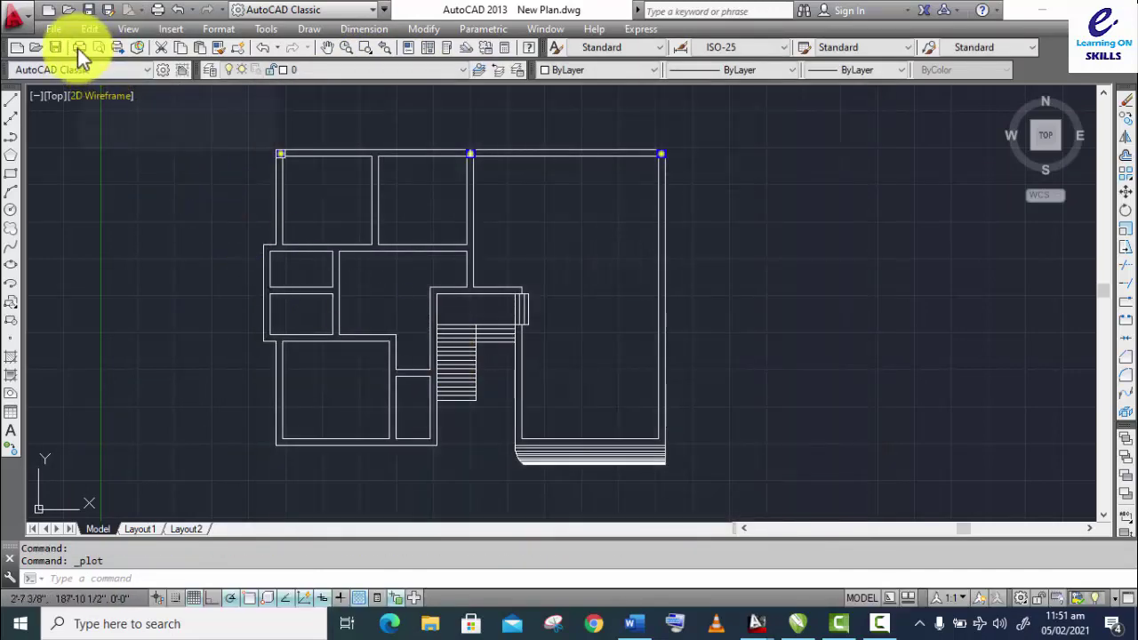
left_click(77, 49)
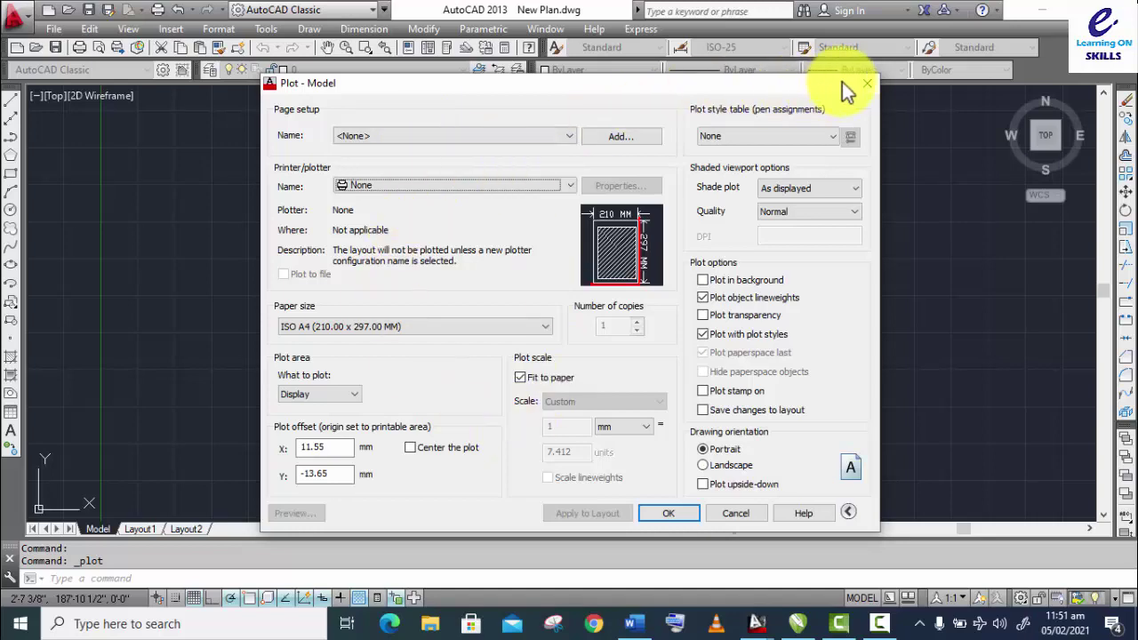
left_click(867, 83)
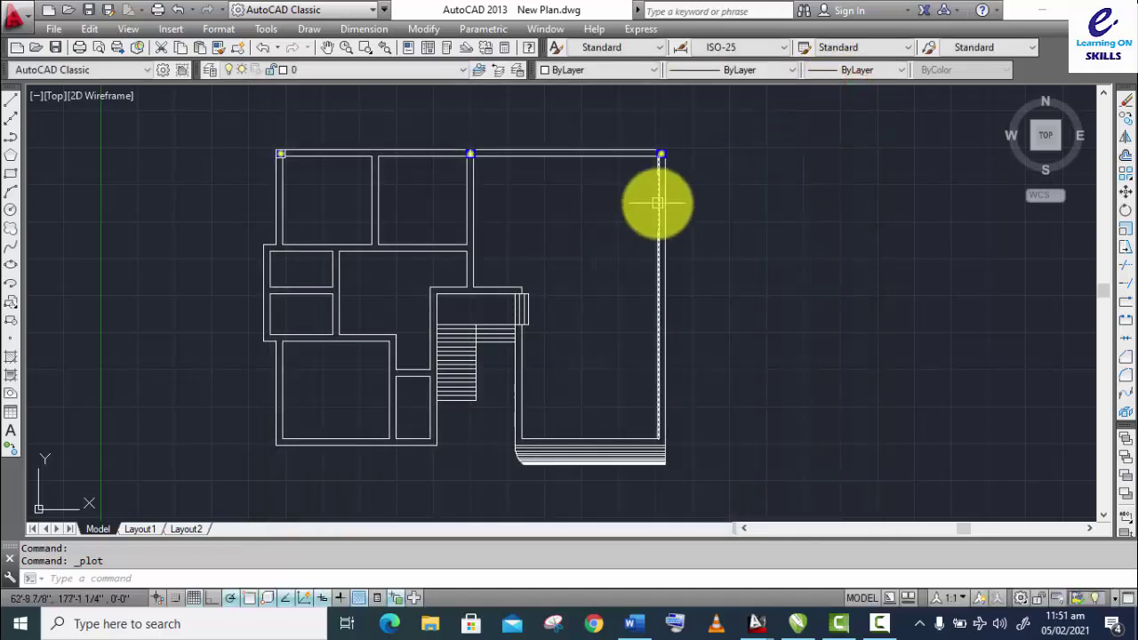
key("ctrl+p")
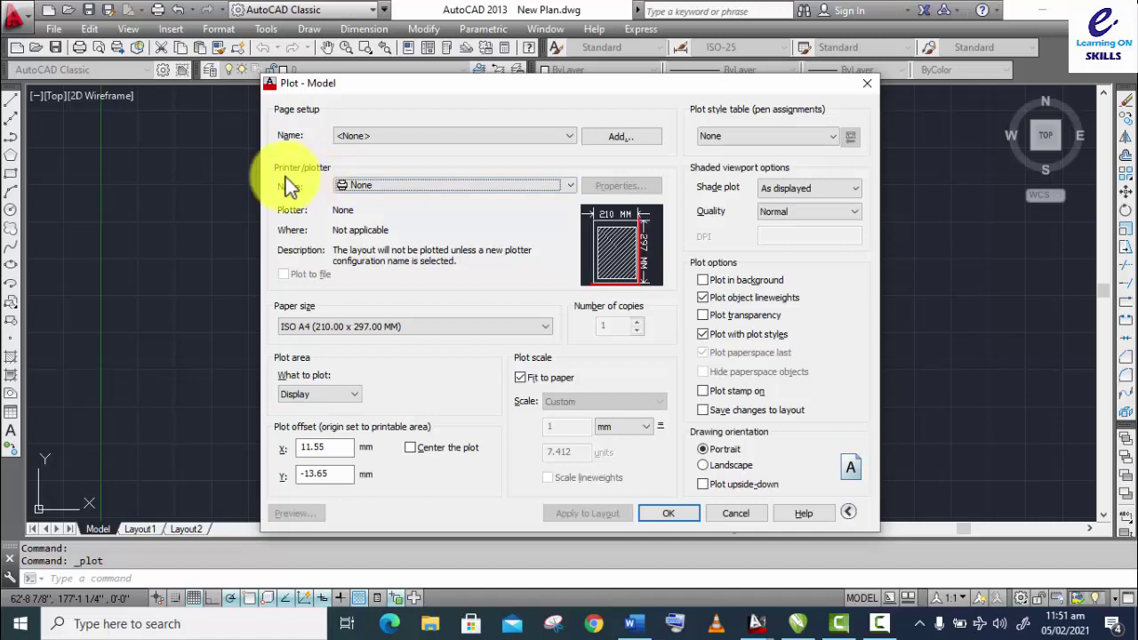
Step: Choose OneNote for Windows 10 as printer, keep A4 paper, and set Landscape orientation
left_click(347, 188)
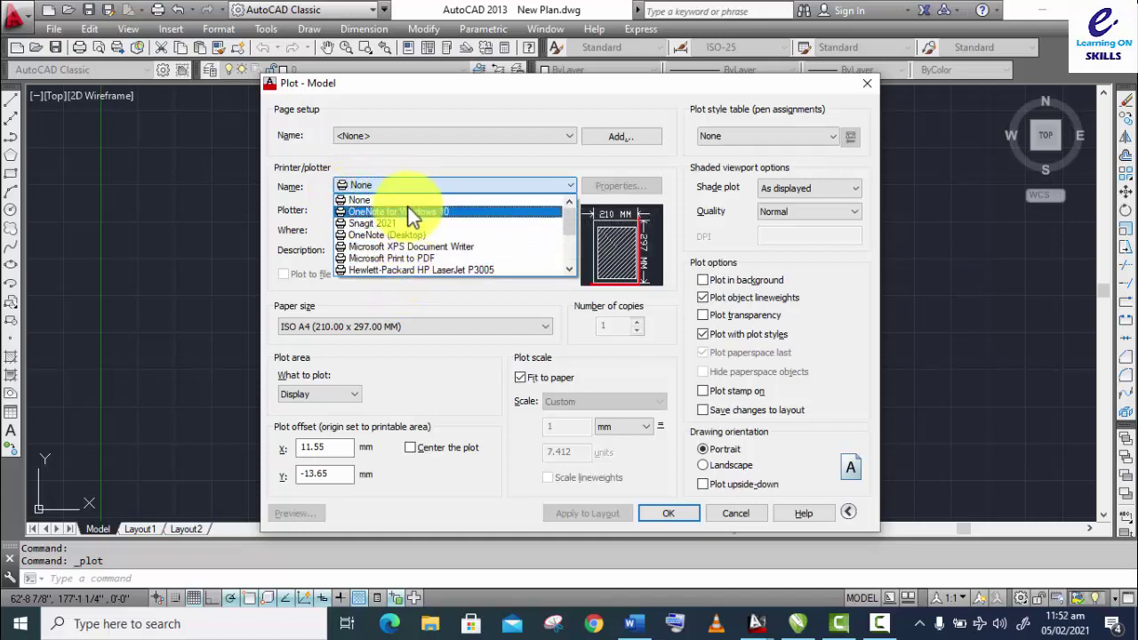
left_click(407, 201)
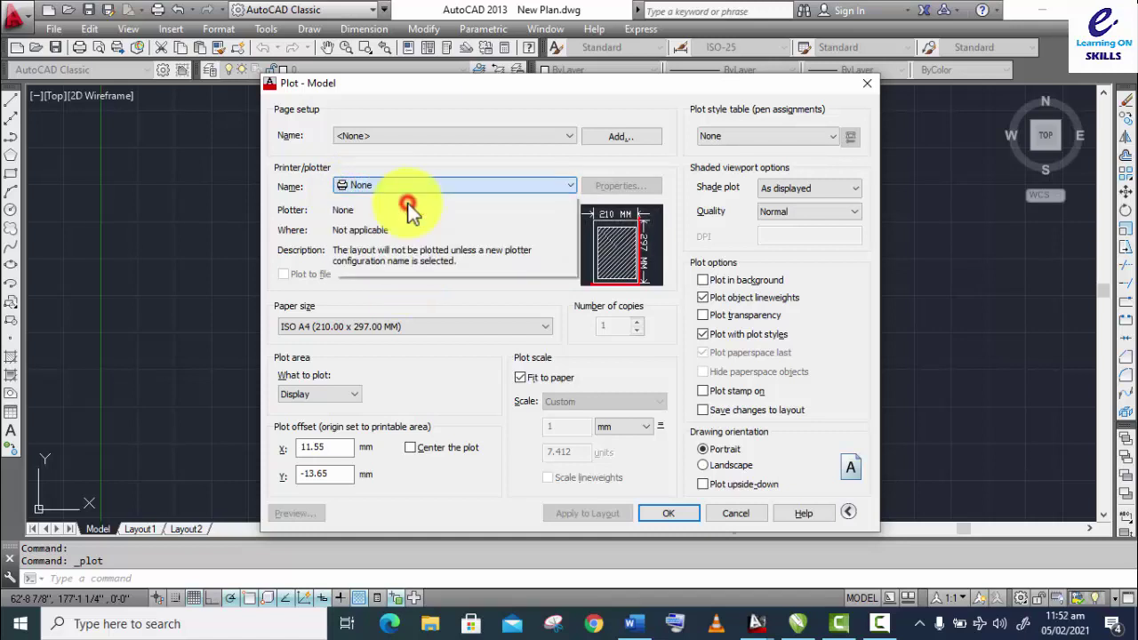
left_click(385, 185)
left_click(392, 210)
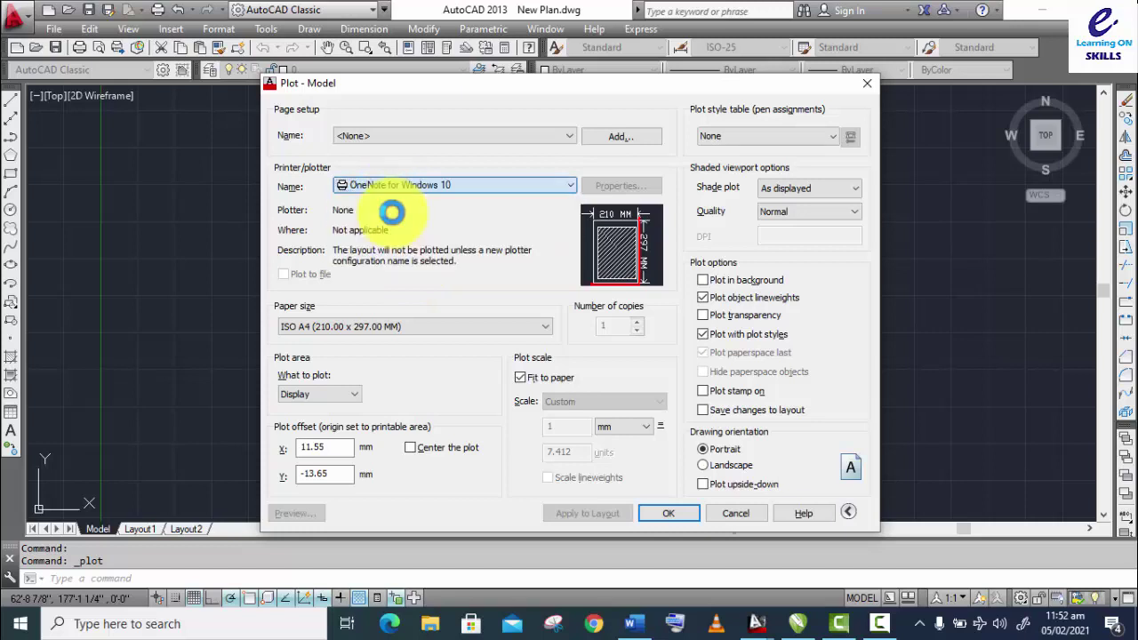
left_click(305, 327)
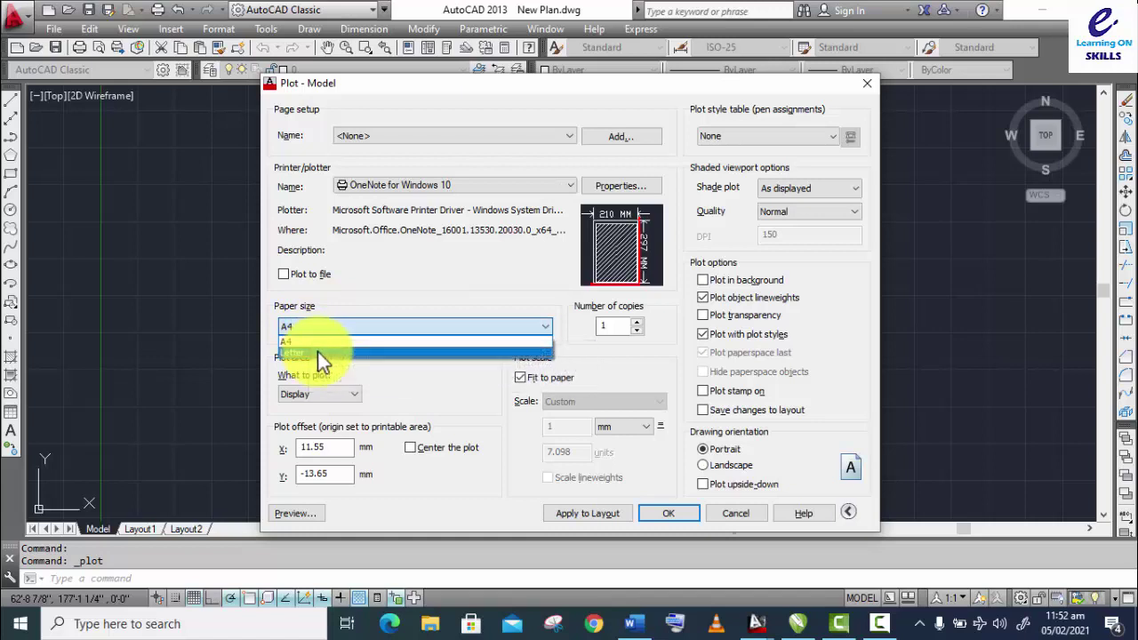
left_click(408, 378)
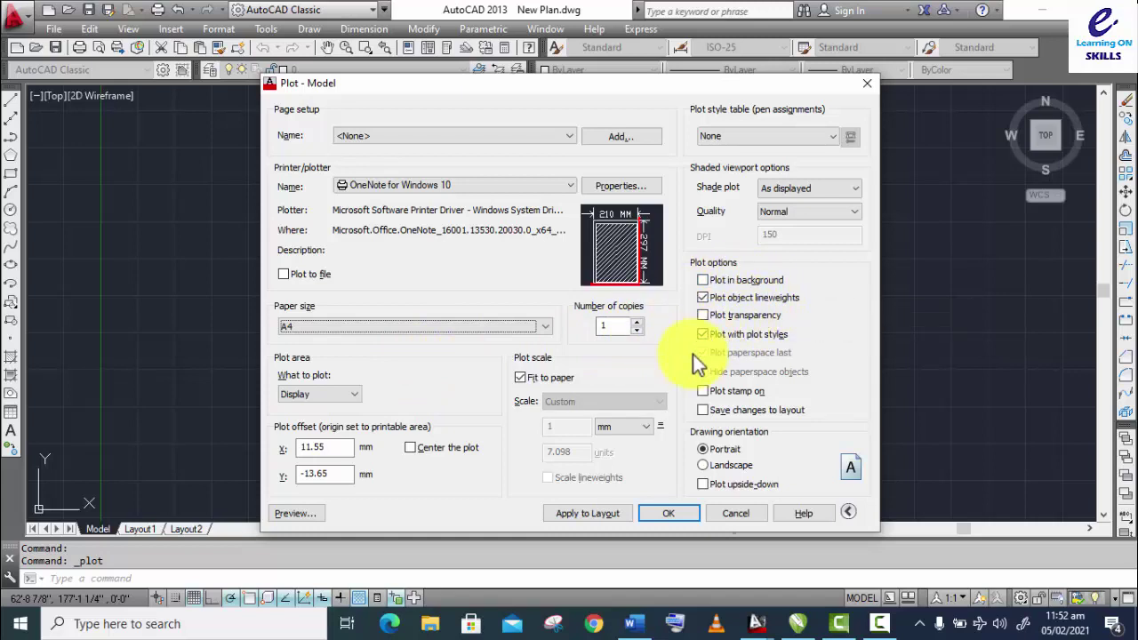
left_click(705, 464)
left_click(704, 450)
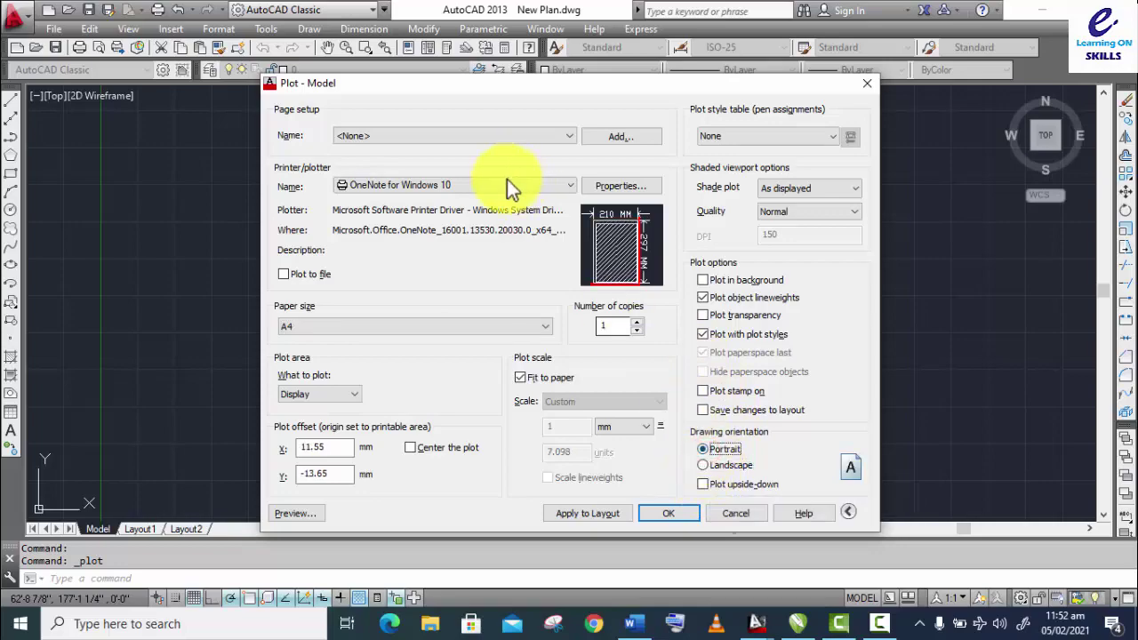
mouse_move(435, 90)
left_mouse_down()
mouse_move(803, 120)
mouse_move(921, 181)
mouse_move(778, 218)
mouse_move(492, 141)
mouse_move(389, 97)
left_mouse_up()
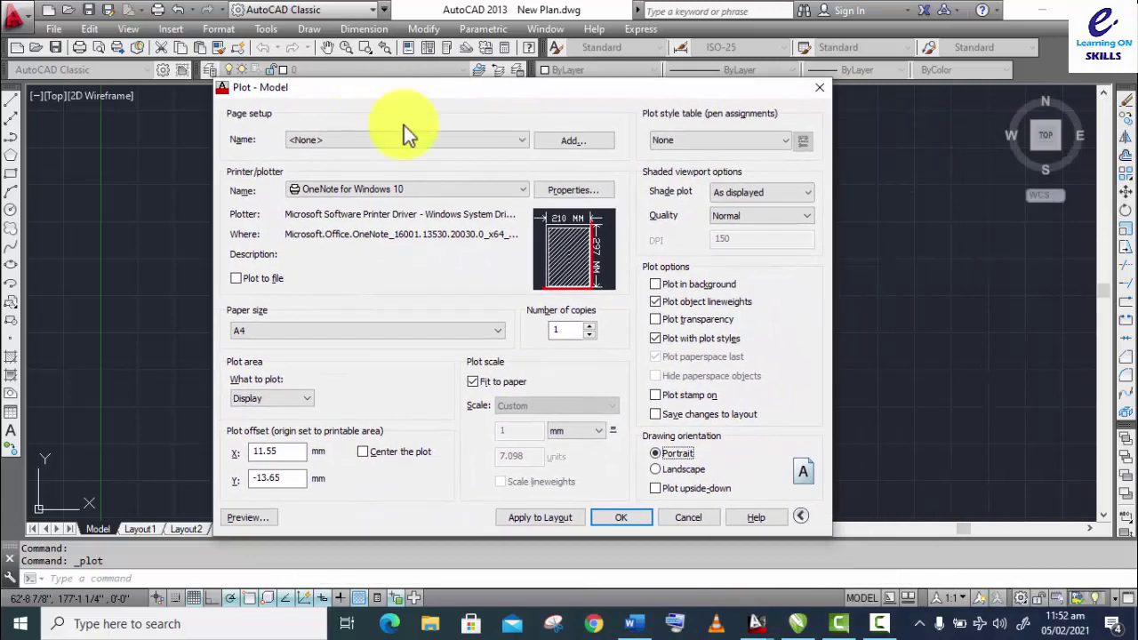
left_click(656, 471)
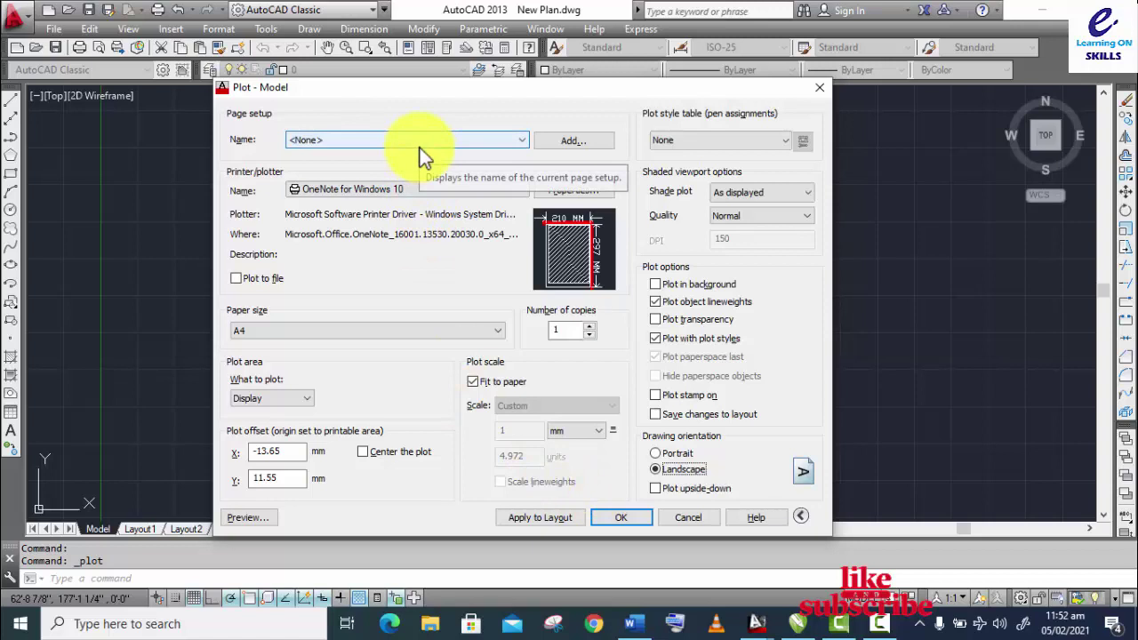
Step: Switch the plotter to DWG To PDF.pc3 and set the plot area to Window
left_click(393, 189)
scroll(402, 206, "down", 2)
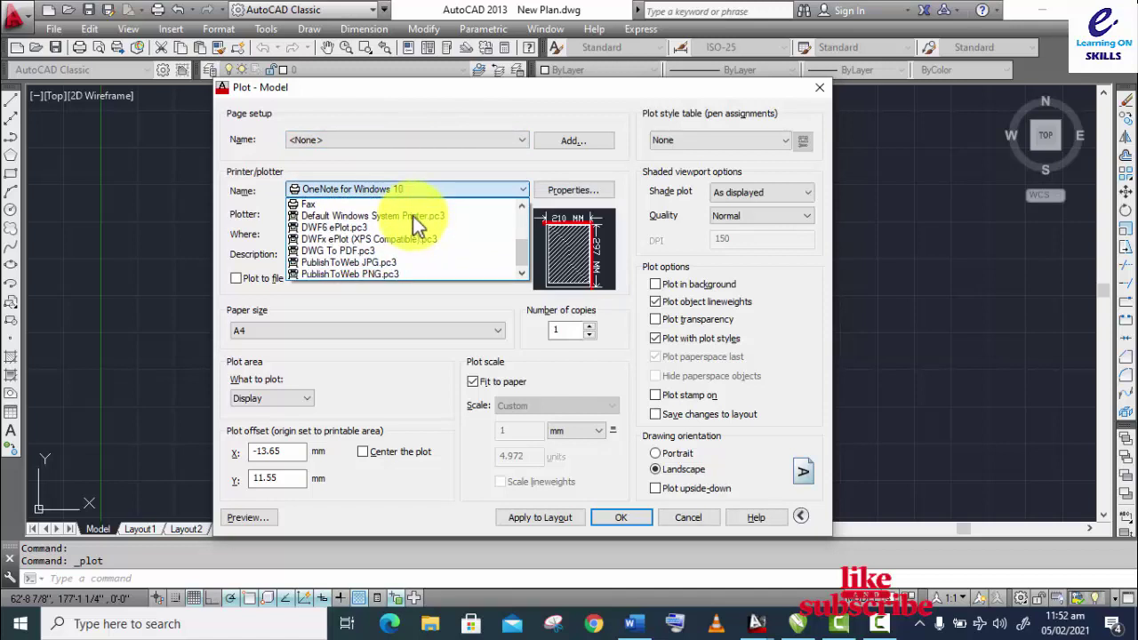
left_click(335, 252)
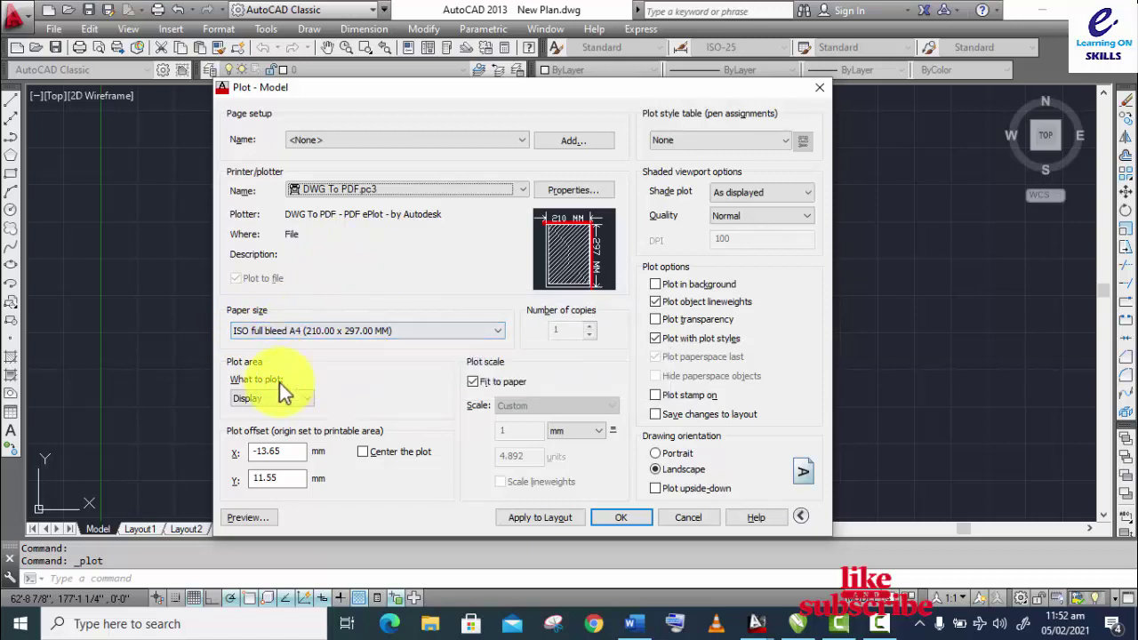
left_click(259, 402)
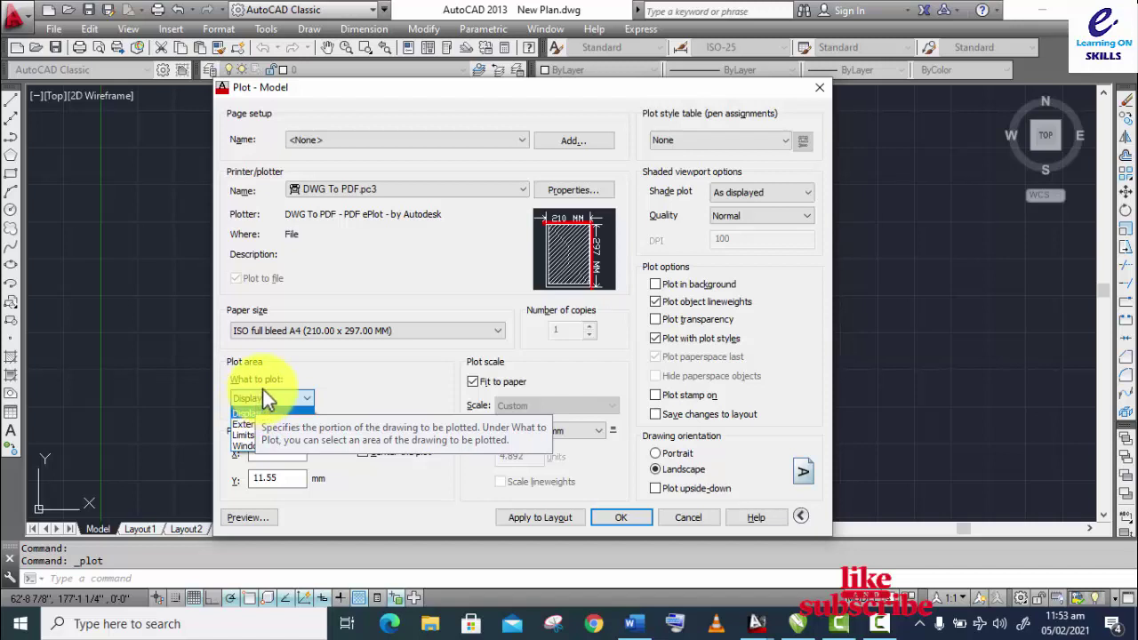
left_click(253, 442)
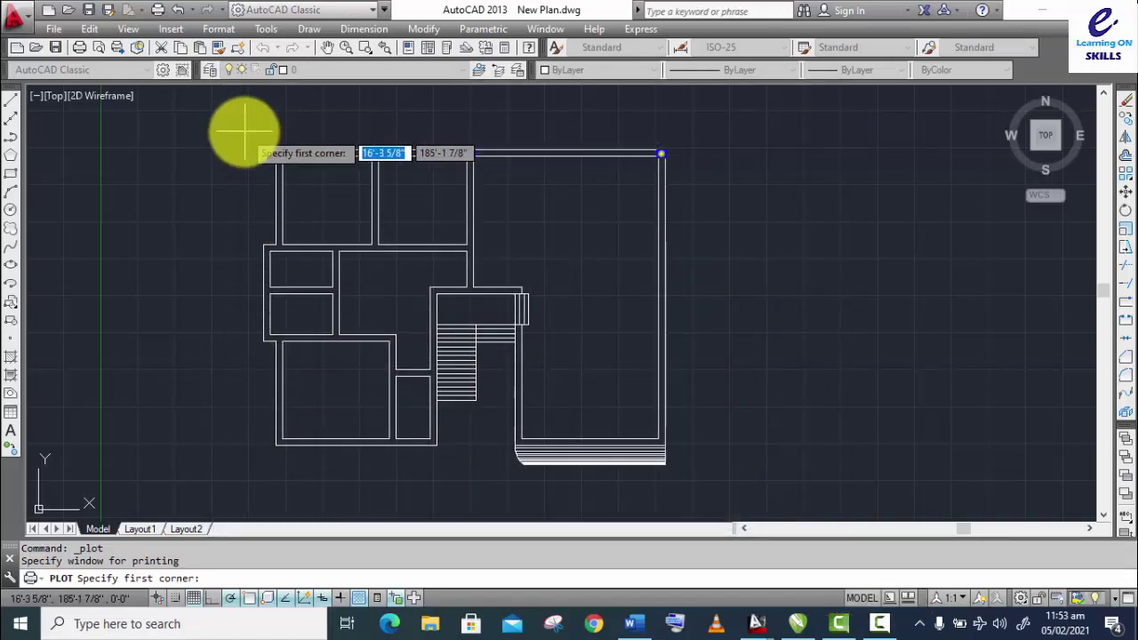
Step: Window the floor plan and save the plot as New Plan-Model.pdf on the Desktop
left_click(242, 131)
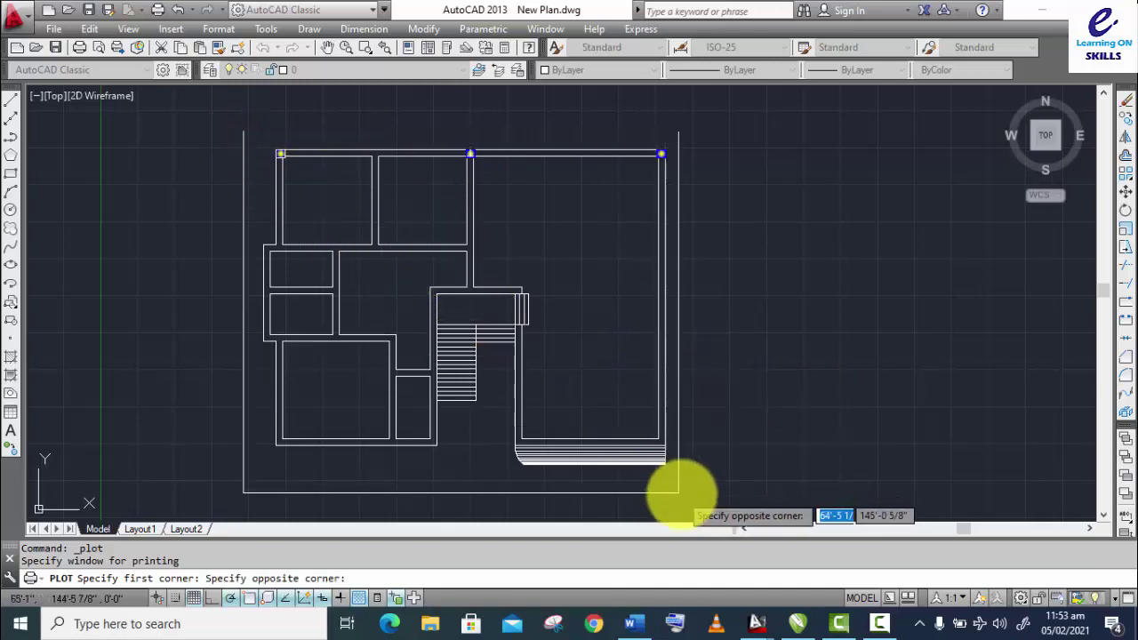
left_click(689, 491)
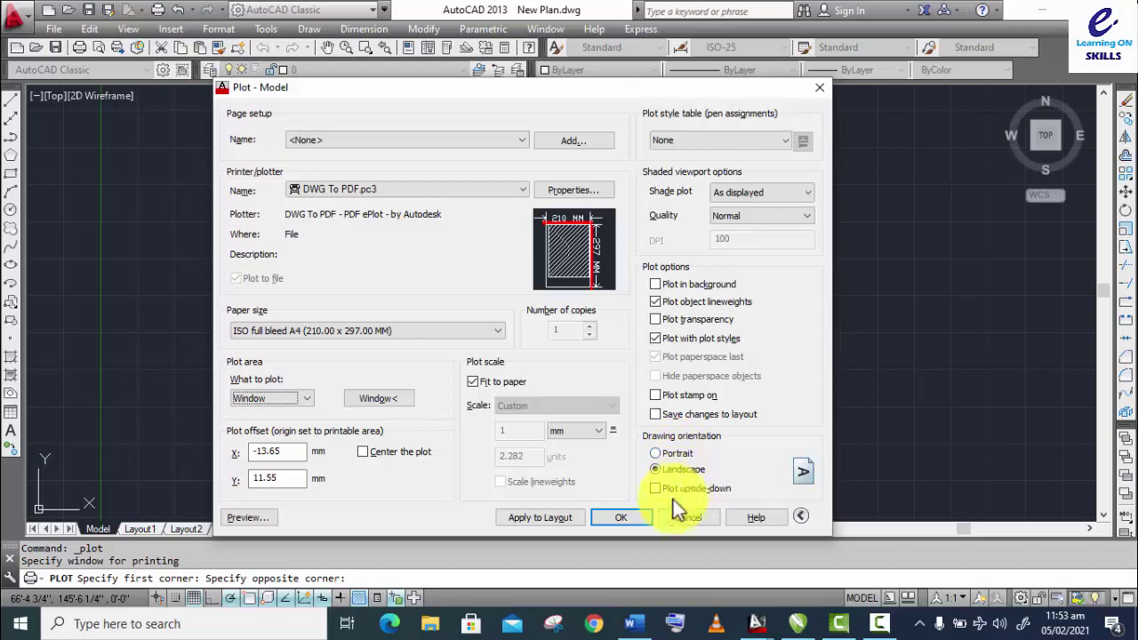
left_click(622, 517)
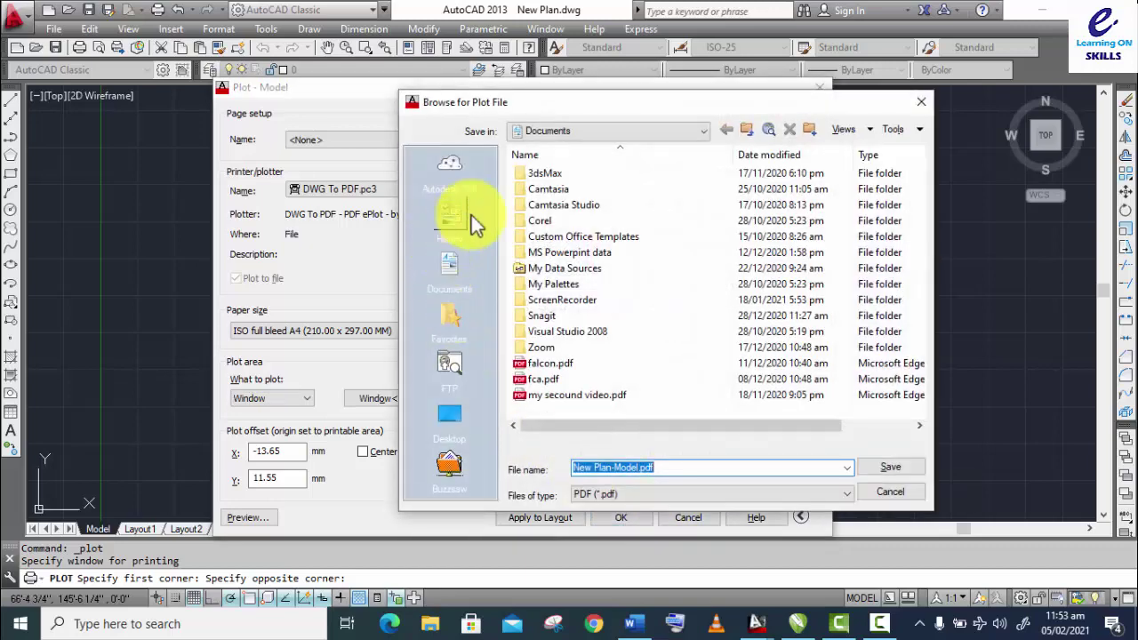
left_click(449, 416)
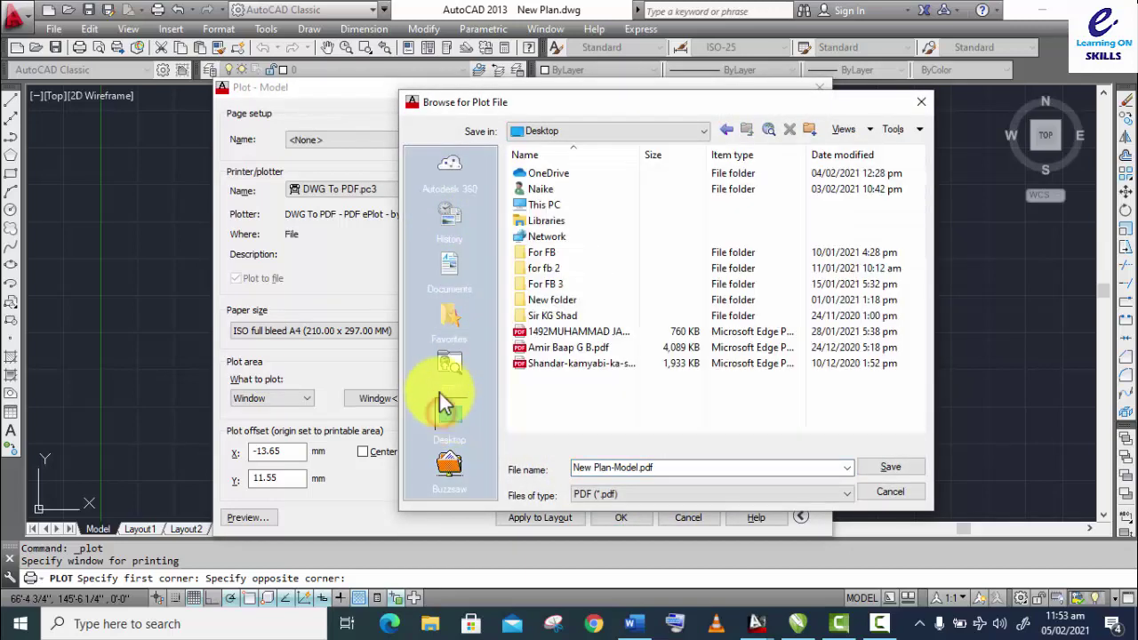
left_click(879, 466)
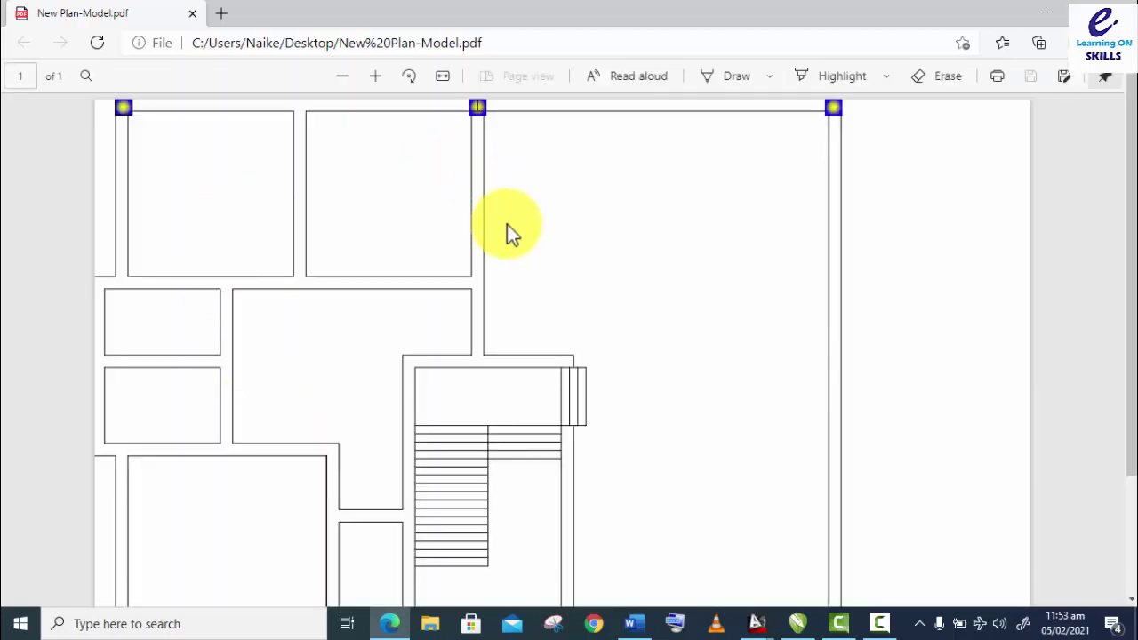
Step: Zoom out twice on the New Plan-Model PDF in Edge, then return to AutoCAD
scroll(508, 230, "down", 2)
scroll(509, 229, "up", 2)
left_click(347, 77)
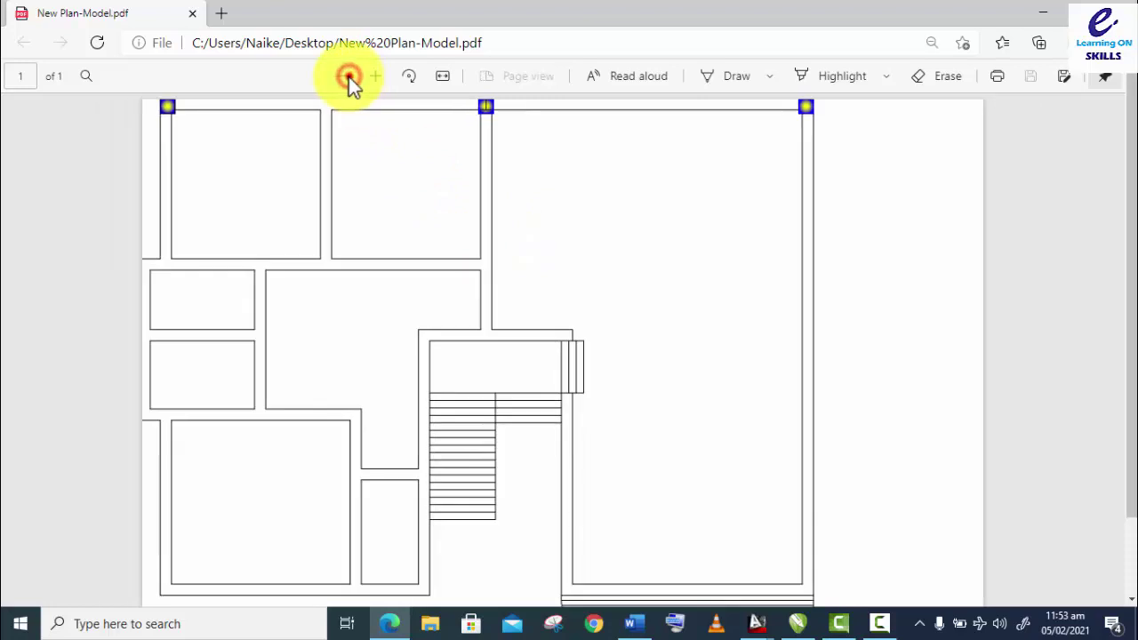
left_click(346, 76)
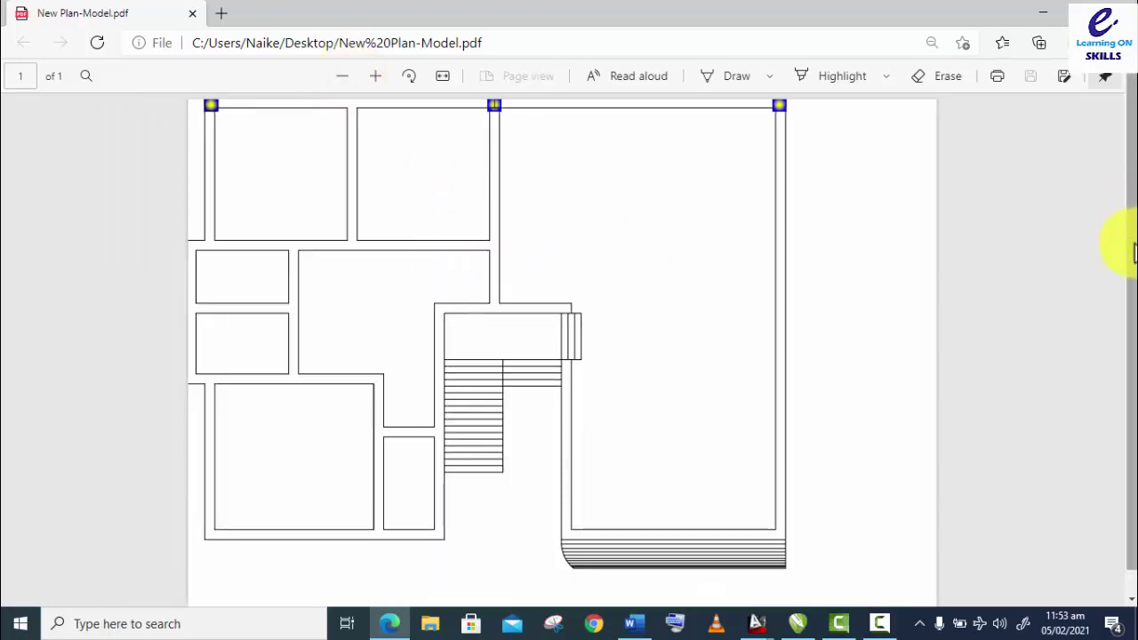
scroll(1131, 254, "down", 1)
scroll(1126, 255, "up", 1)
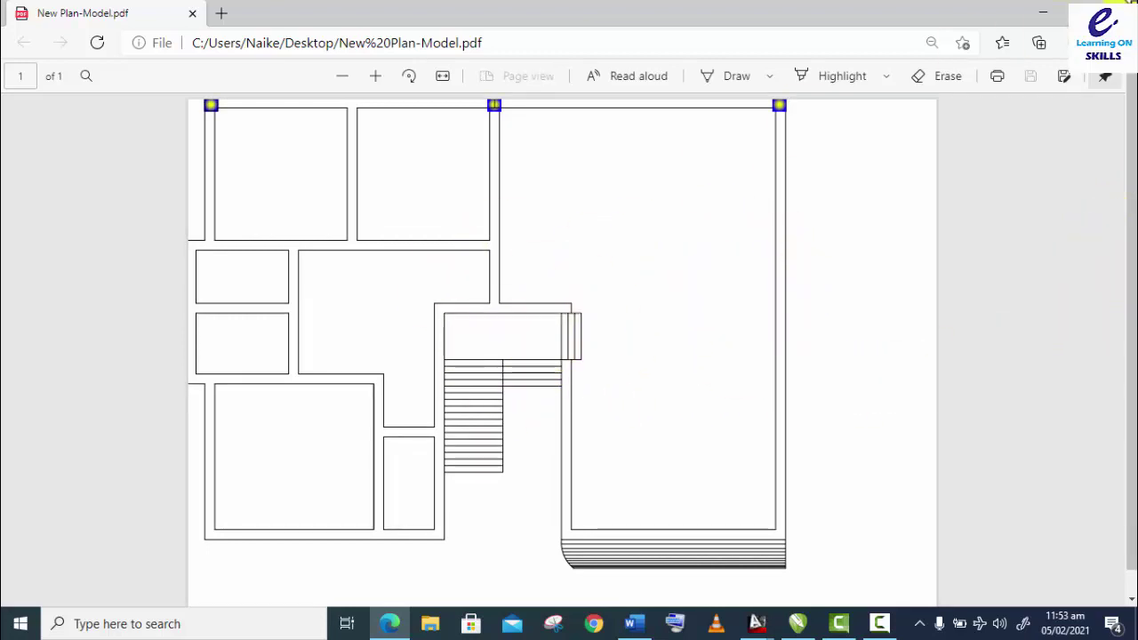
key("alt+Tab")
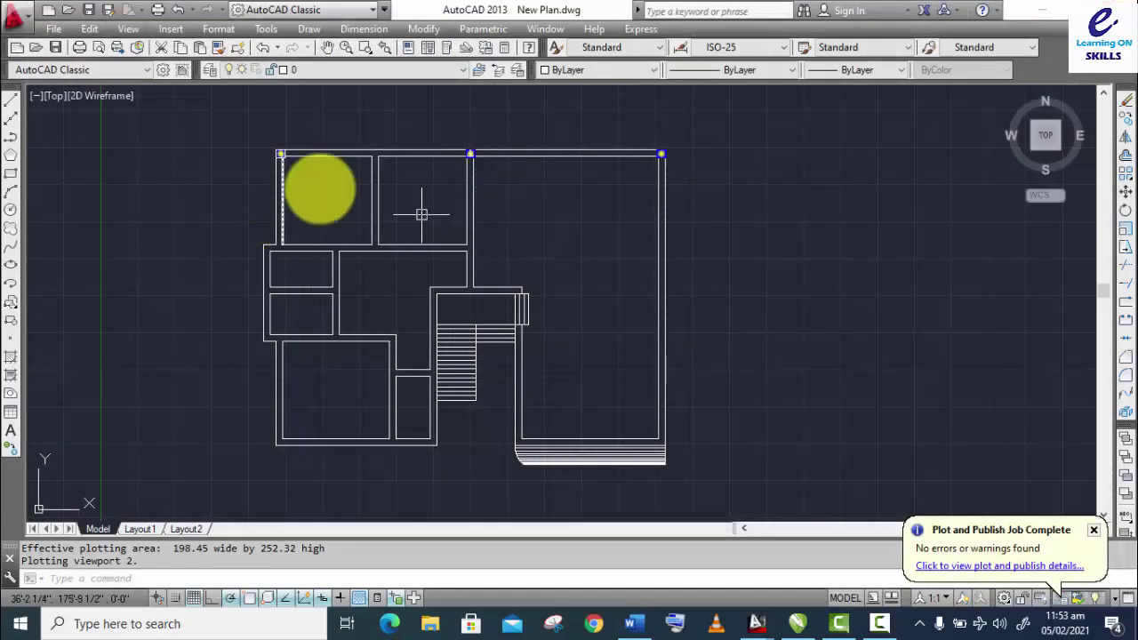
Step: Plot with PublishToWeb JPG.pc3 at Sun Hi-Res 1600 x 1280, using a Window plot area
left_click(79, 47)
left_click_drag(509, 94, 728, 71)
left_click(608, 165)
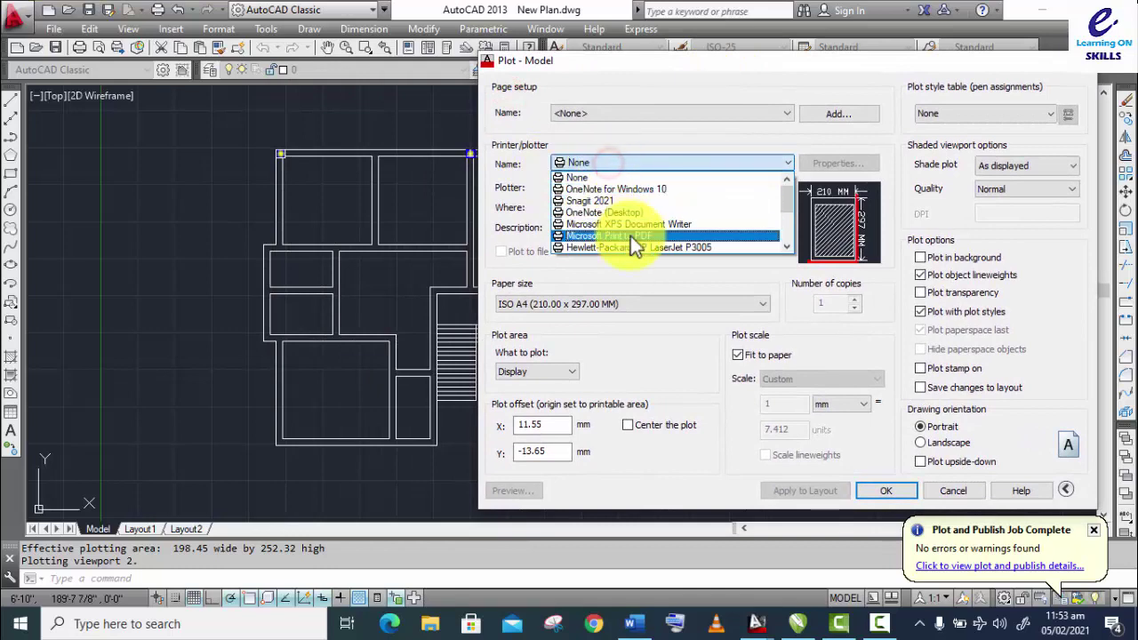
scroll(631, 236, "down", 3)
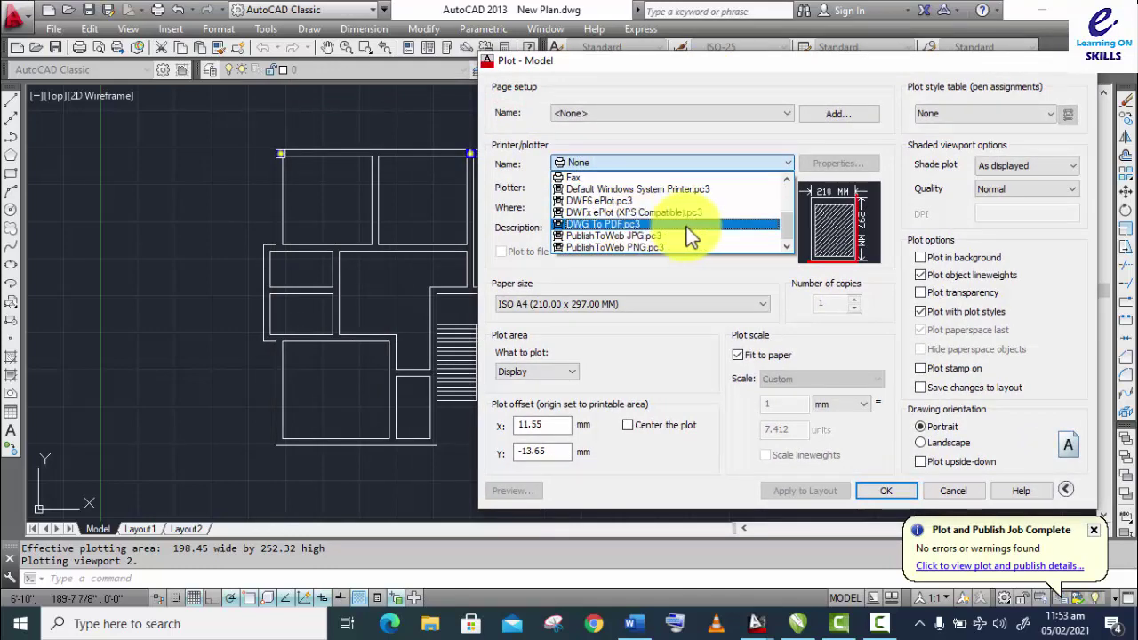
left_click(687, 242)
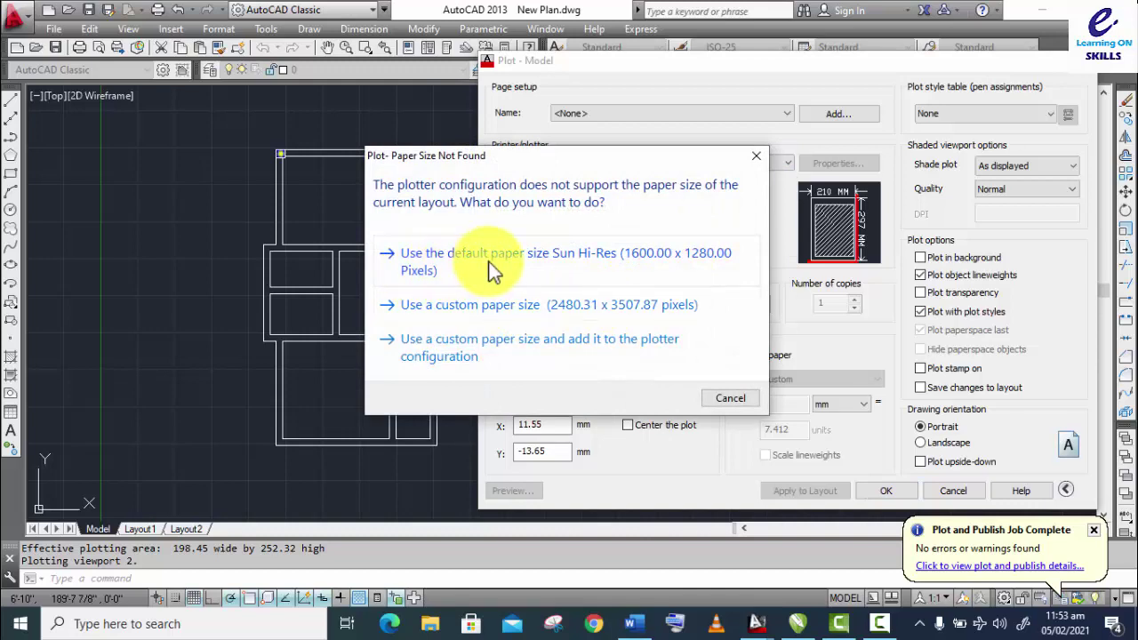
left_click(431, 266)
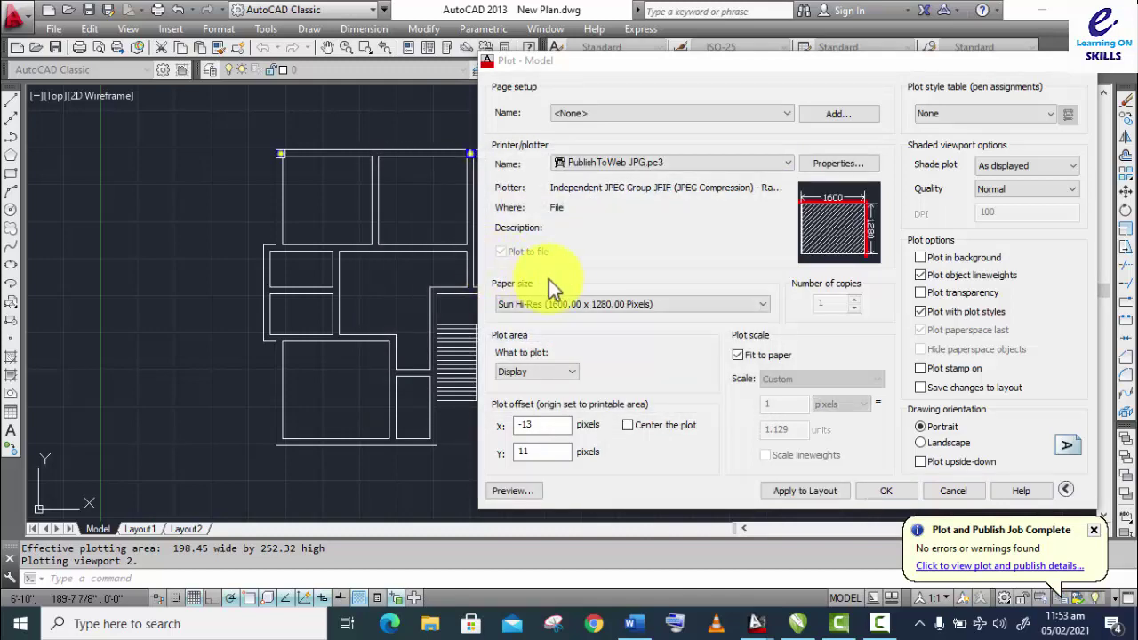
left_click(525, 372)
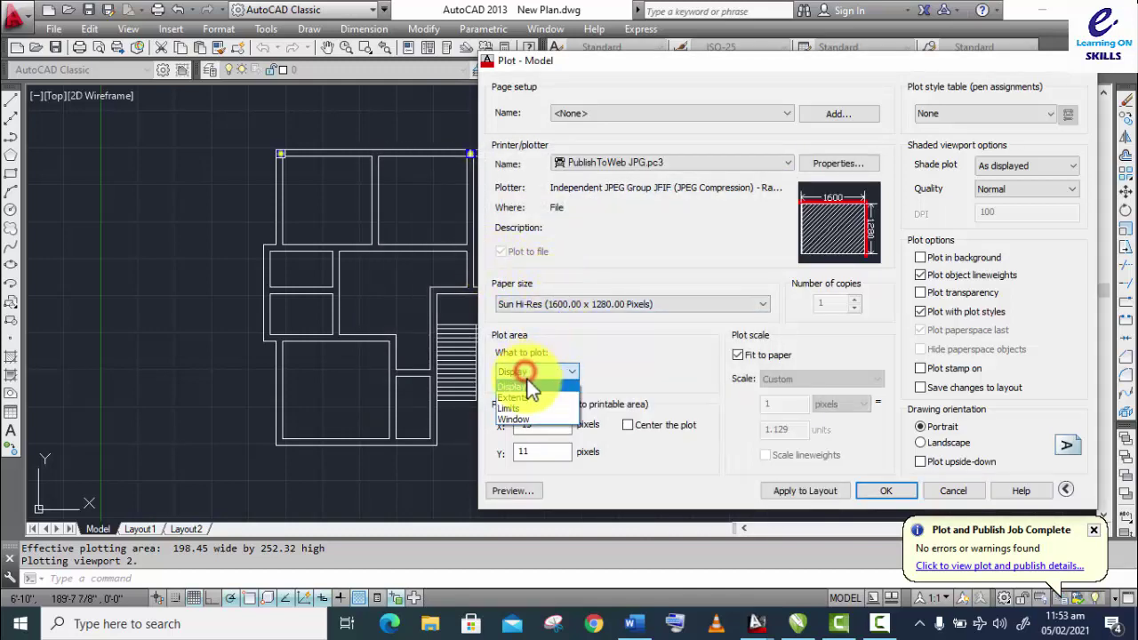
left_click(526, 419)
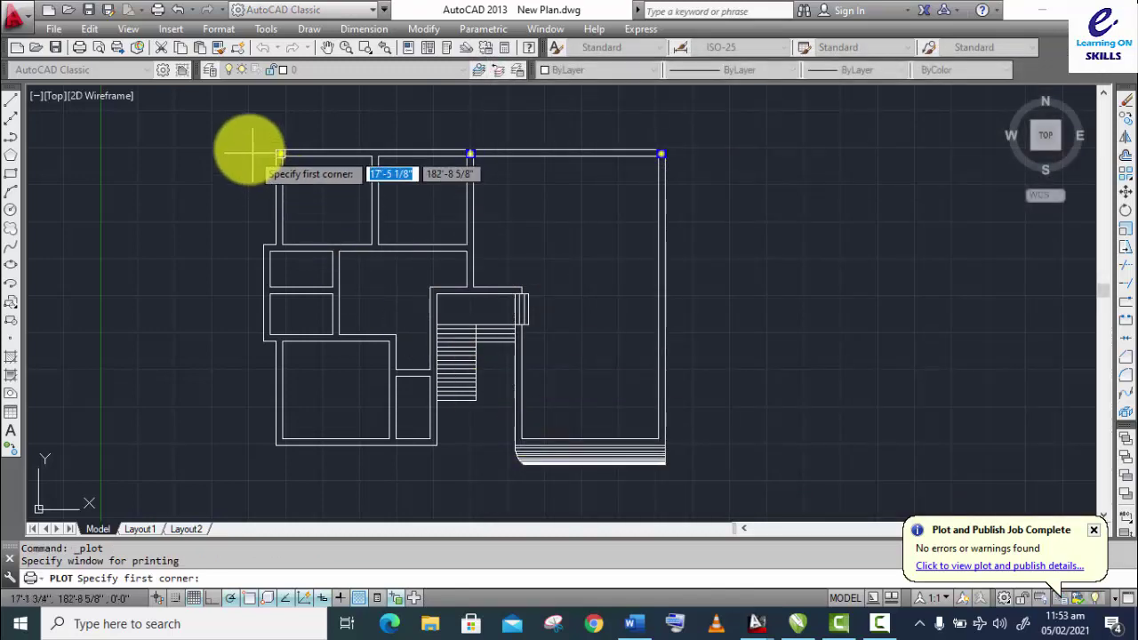
Step: Window the floor plan in landscape and save it as New Plan-Model.jpg on the Desktop
left_click(236, 140)
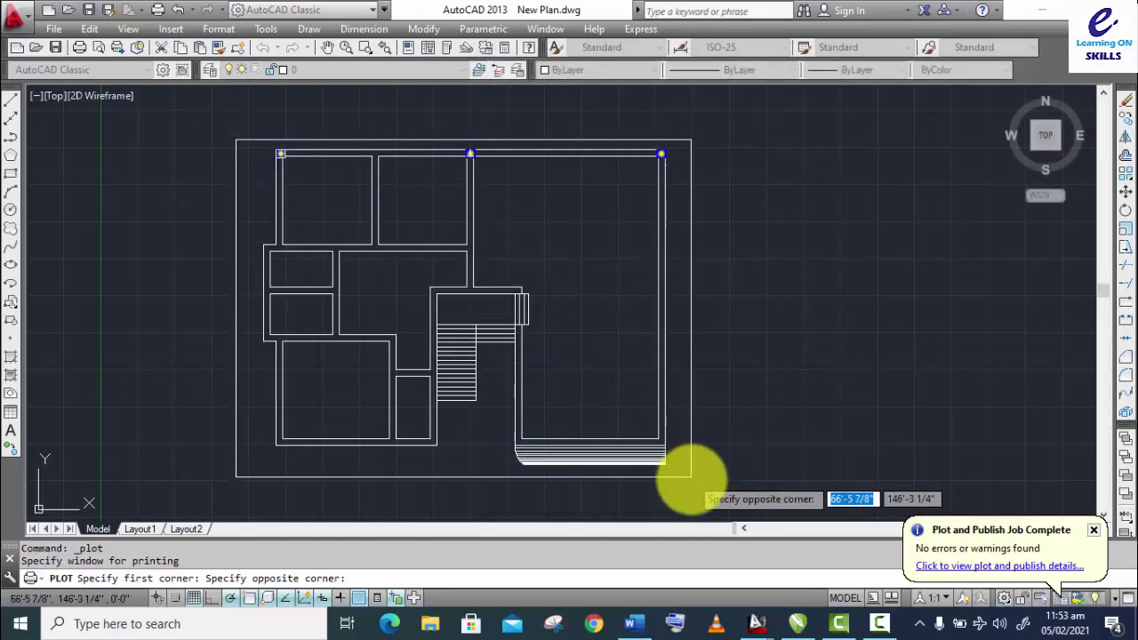
left_click(693, 482)
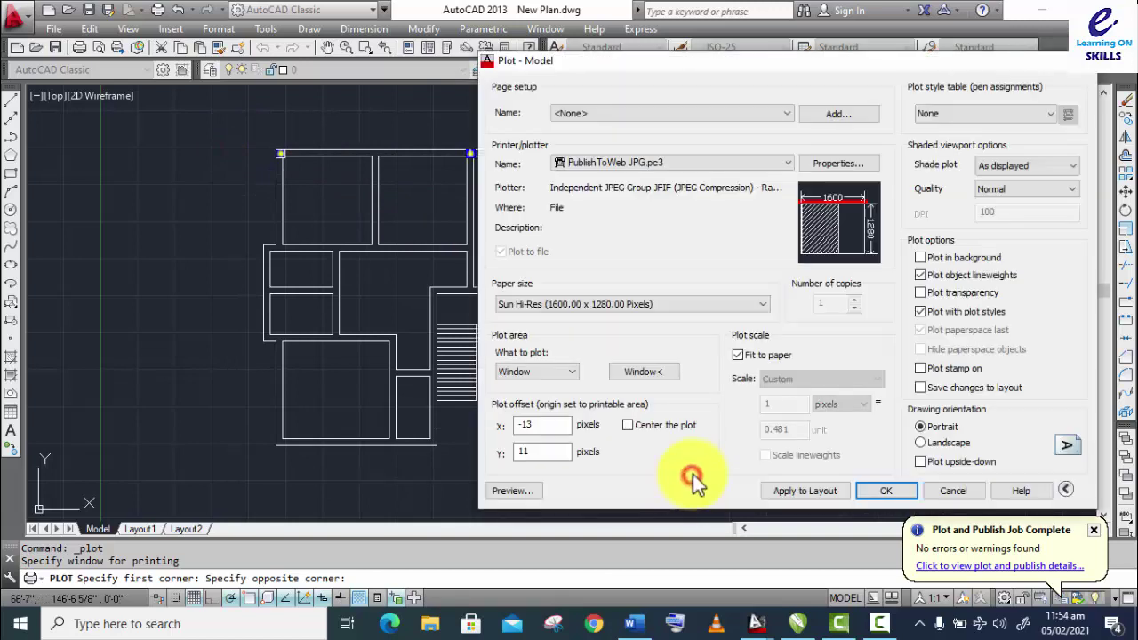
left_click(921, 444)
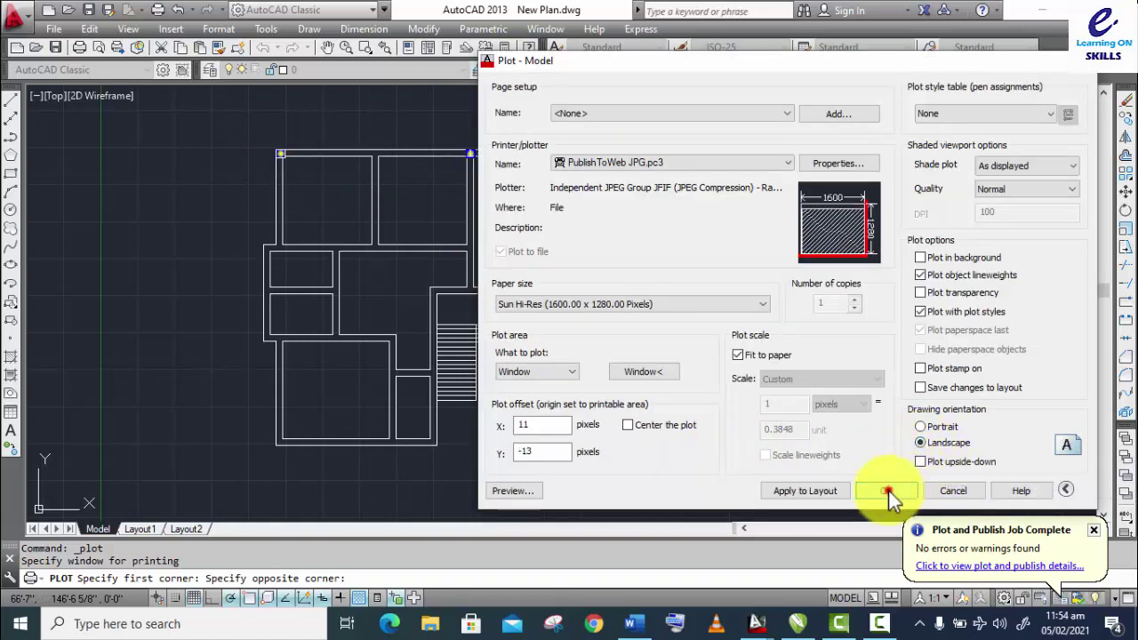
left_click(889, 491)
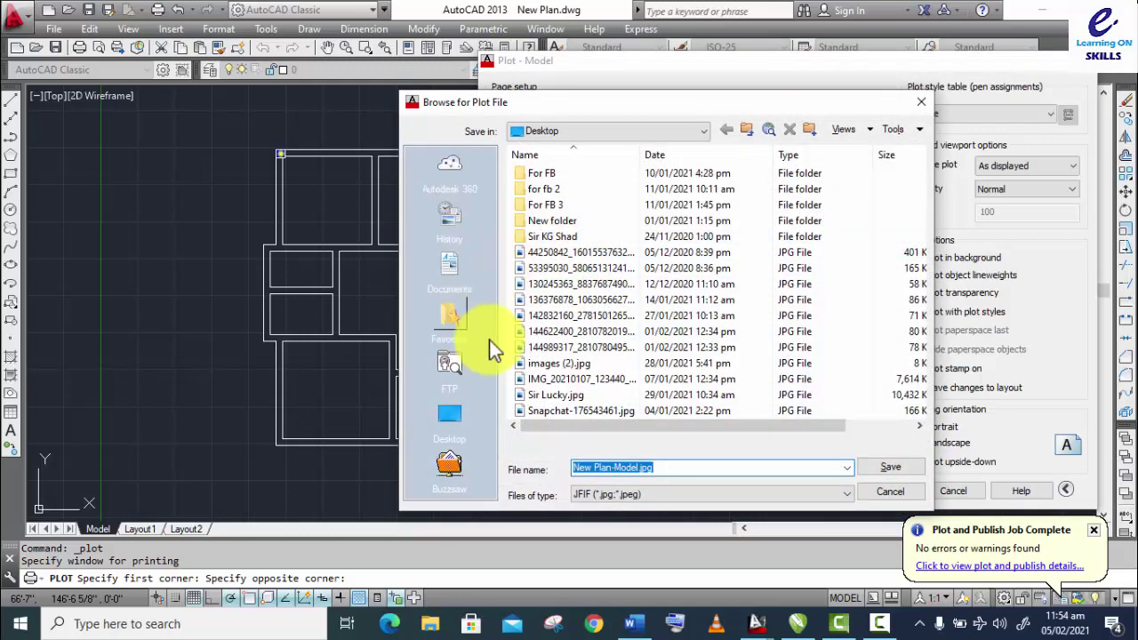
left_click(450, 413)
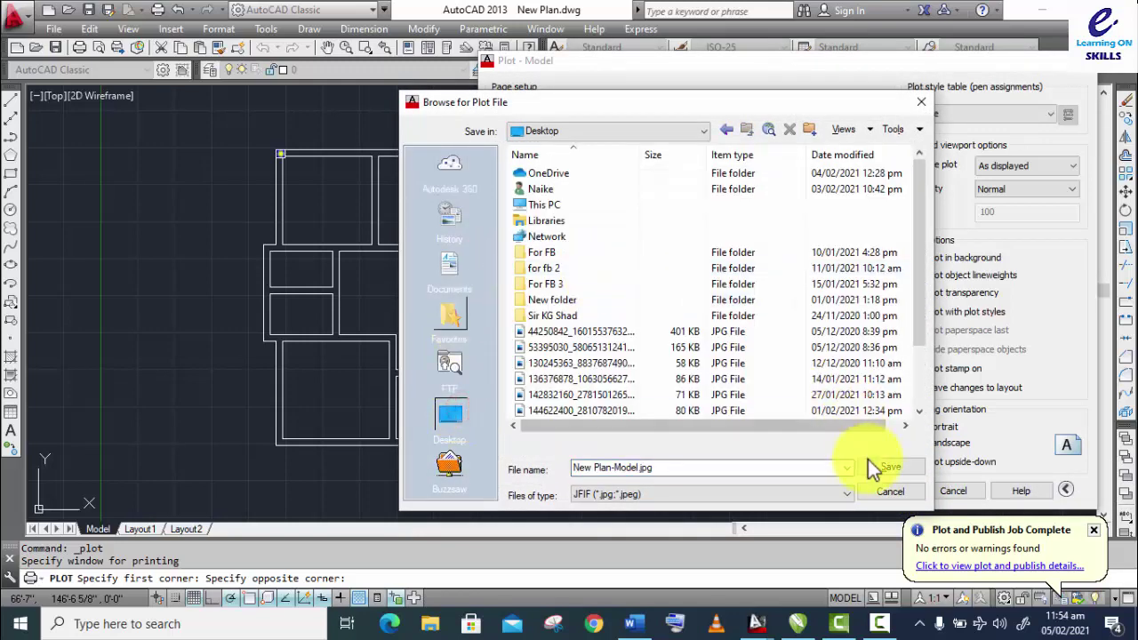
left_click(874, 469)
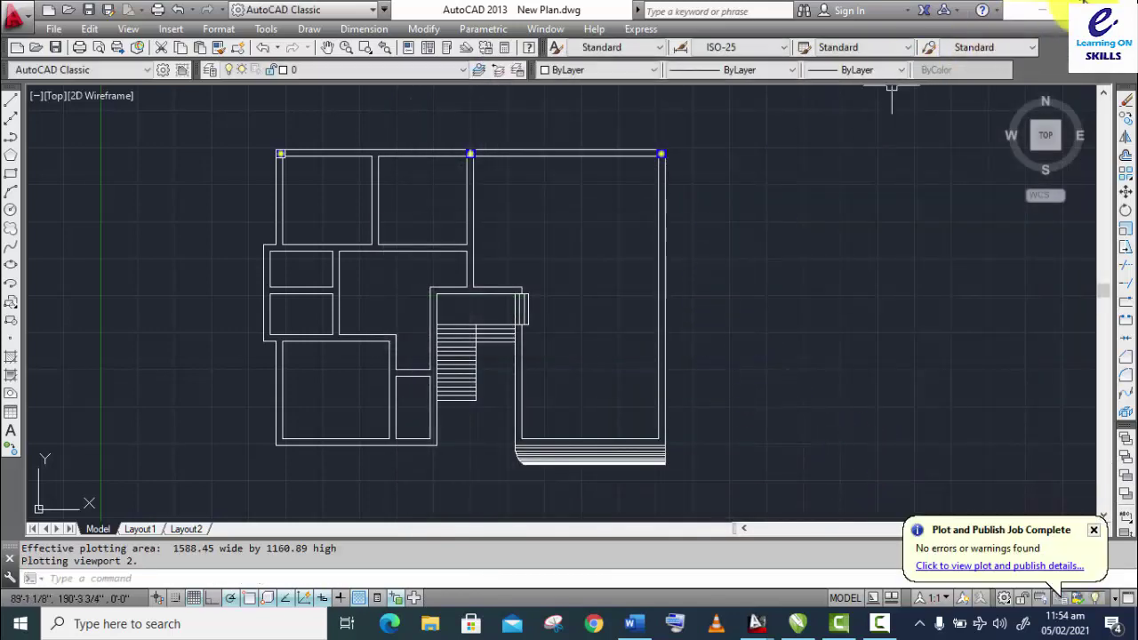
left_click(1055, 12)
Step: View New Plan-Model.jpg from the desktop in Photos, then return to New Plan.dwg
left_click(1042, 17)
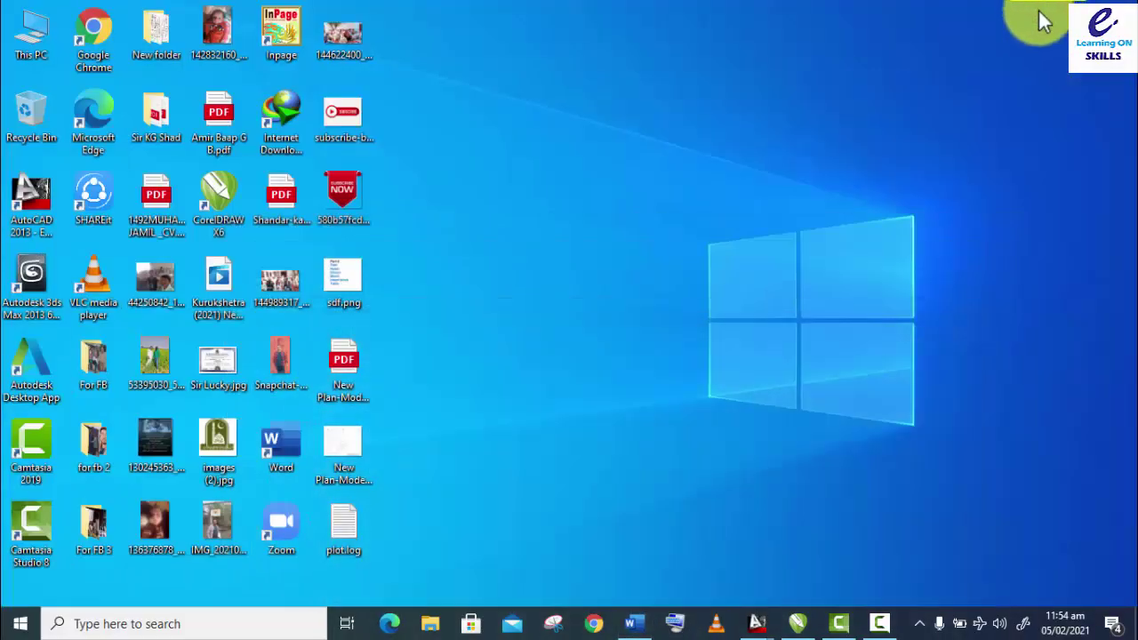
double_click(336, 447)
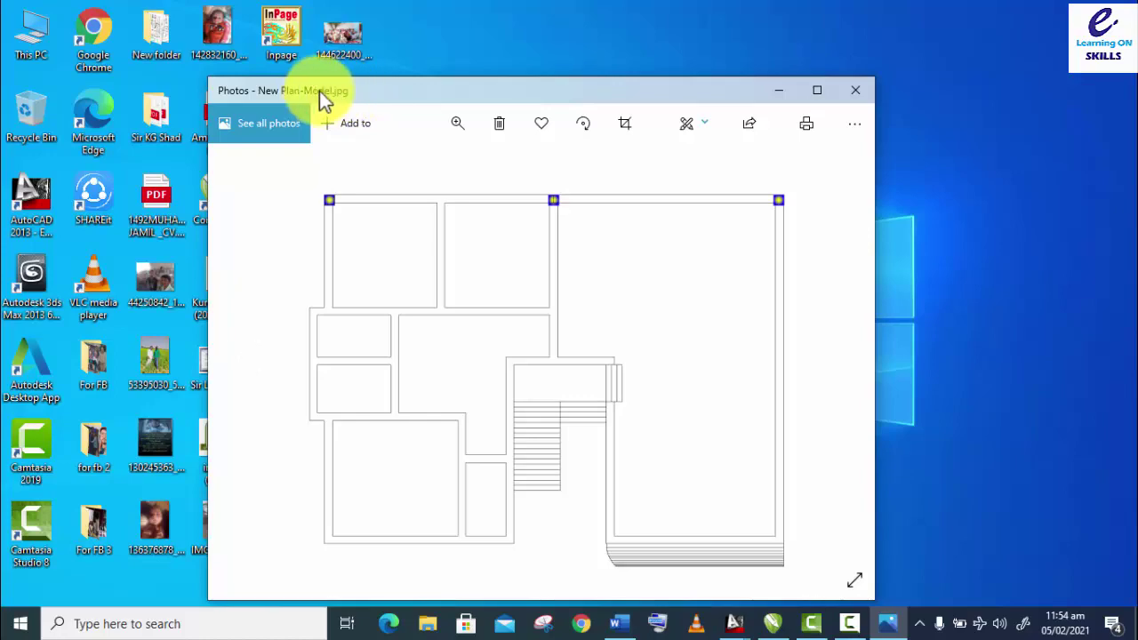
left_click(859, 92)
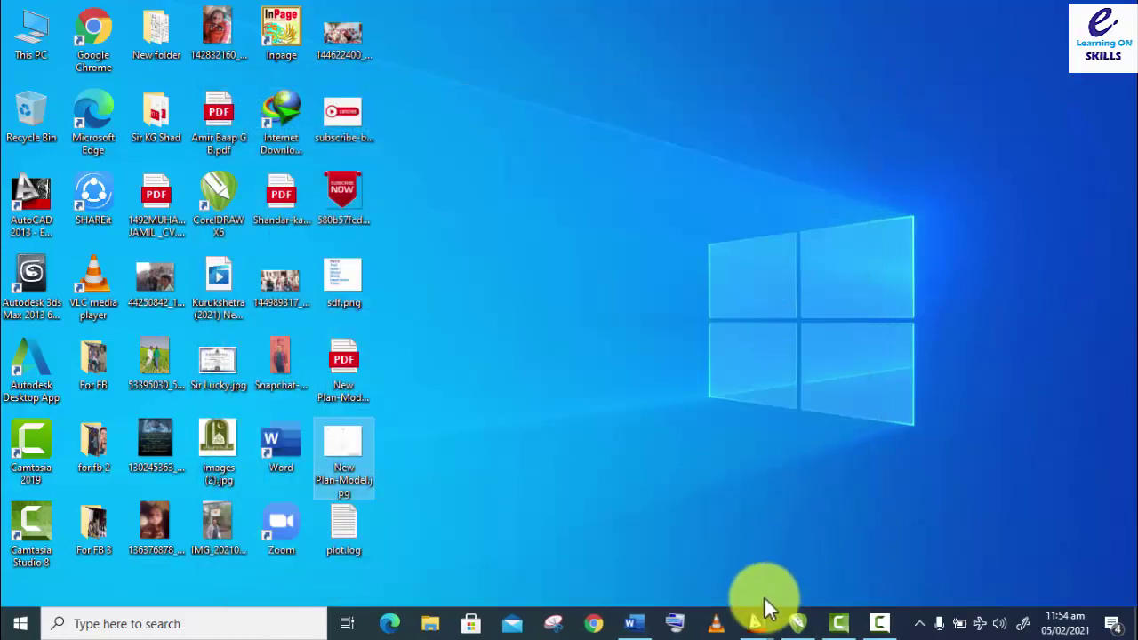
mouse_move(759, 622)
left_click(808, 554)
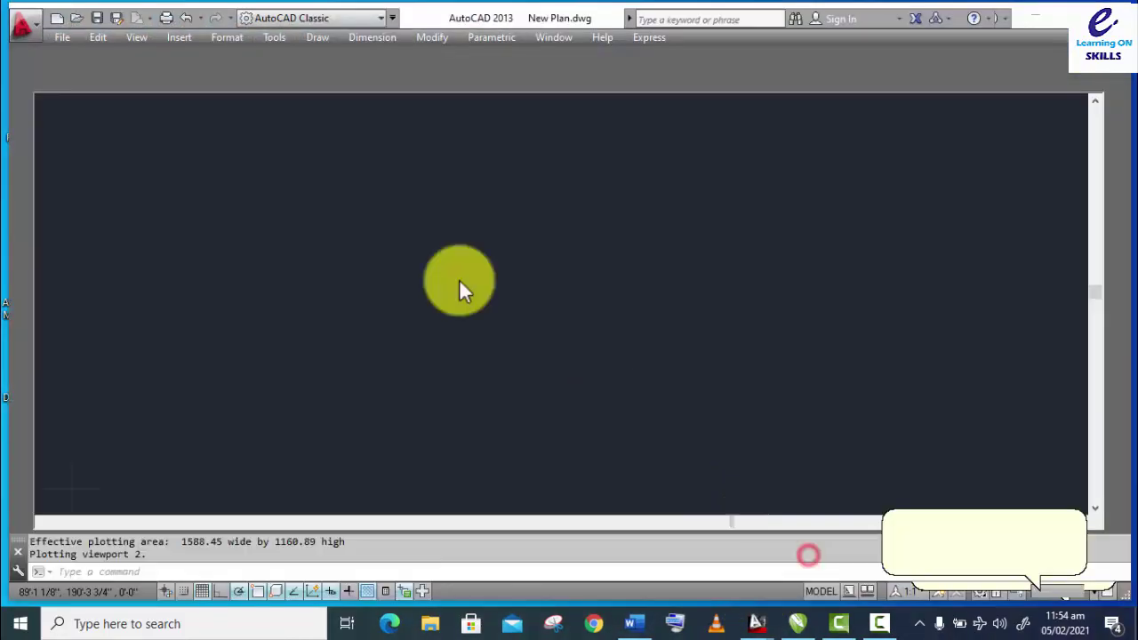
Step: Reopen Plot with PublishToWeb PNG, Sun Hi-Res paper, and a Window plot area
left_click(1062, 15)
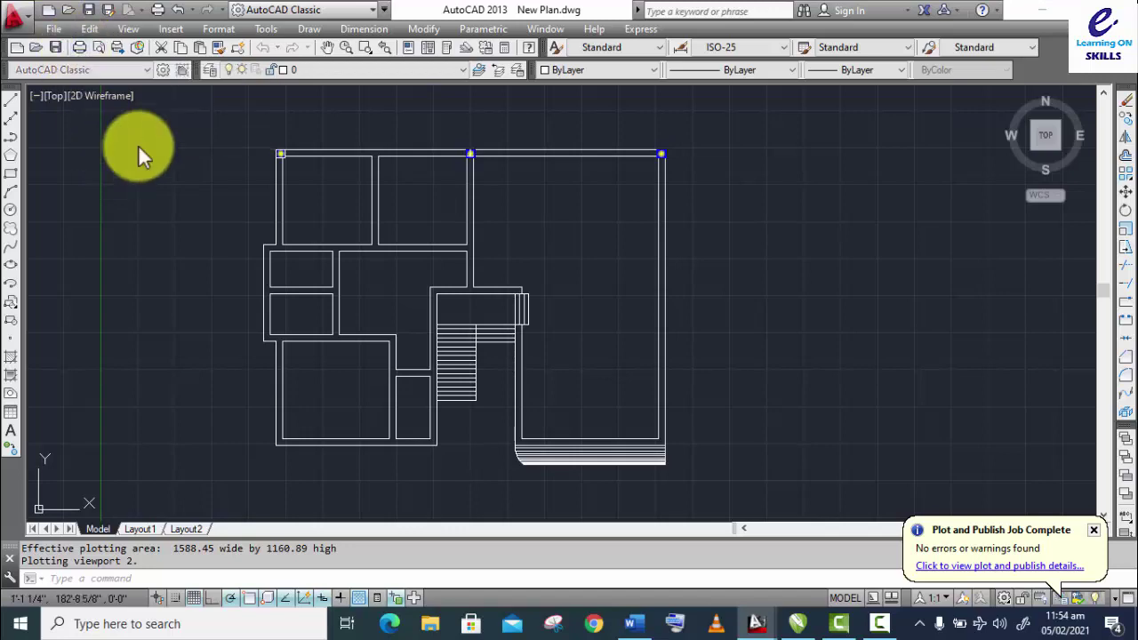
key("ctrl+p")
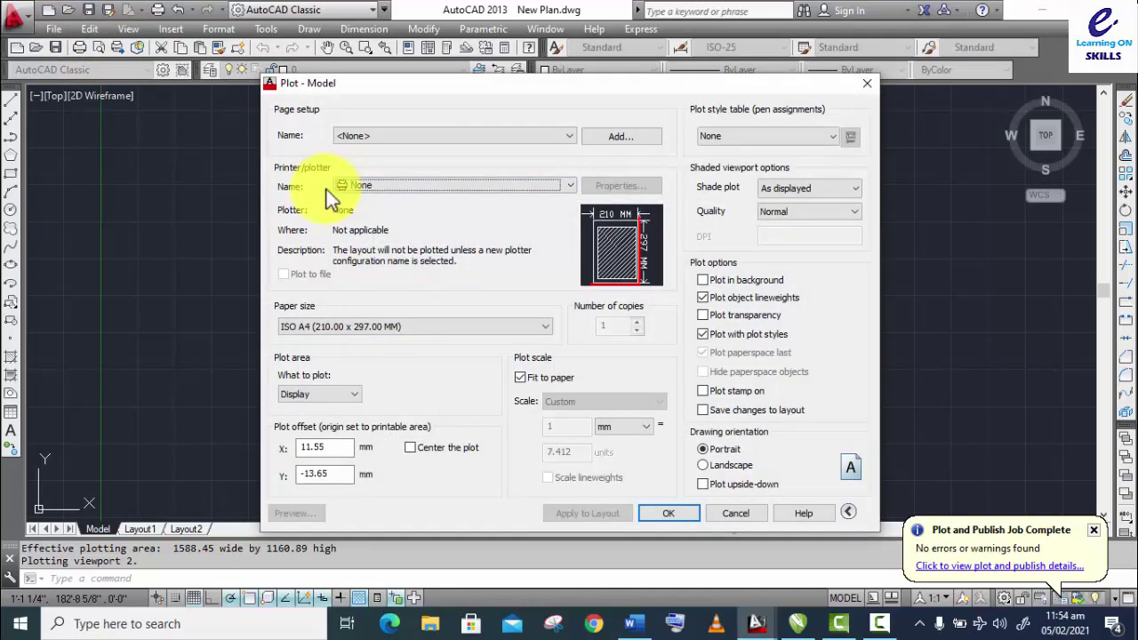
left_click(373, 187)
scroll(435, 238, "down", 2)
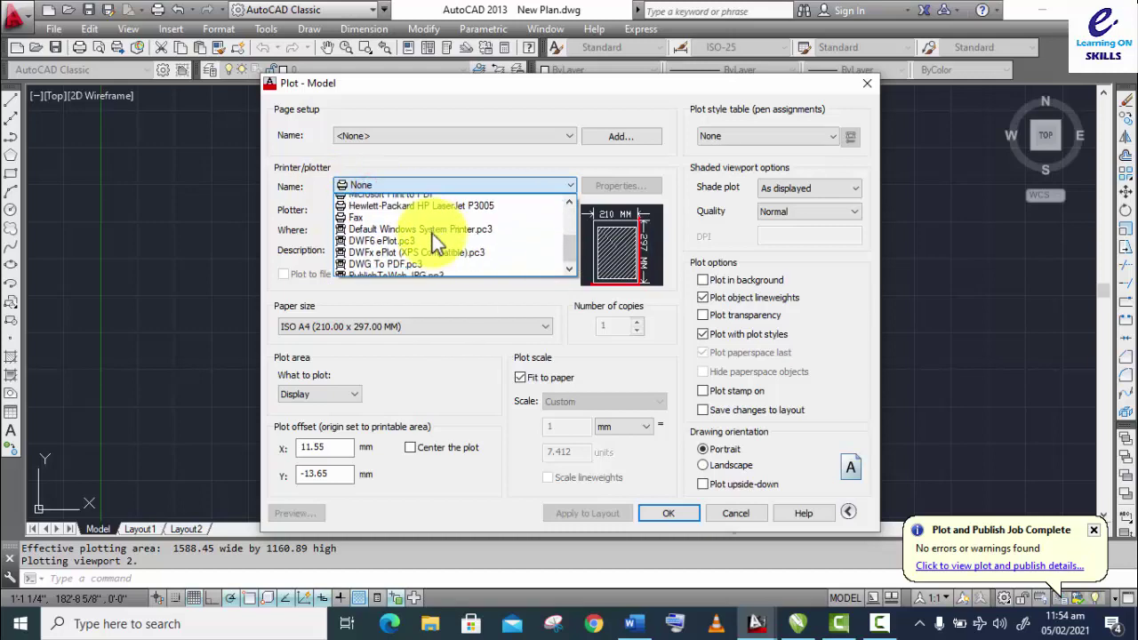
scroll(432, 234, "down", 1)
left_click(402, 269)
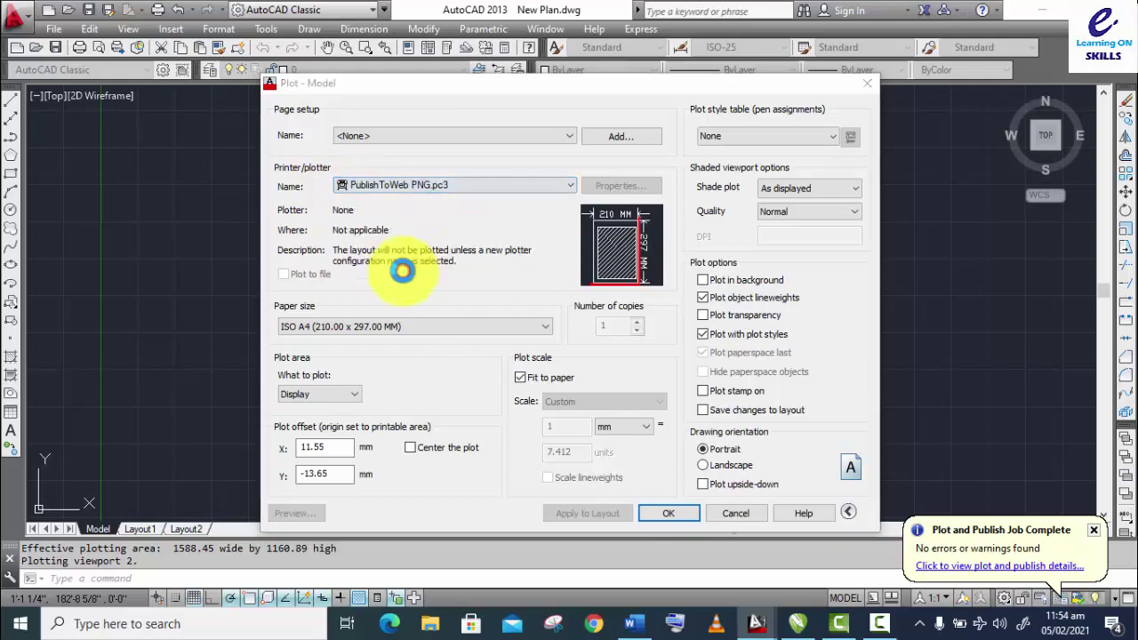
left_click(477, 281)
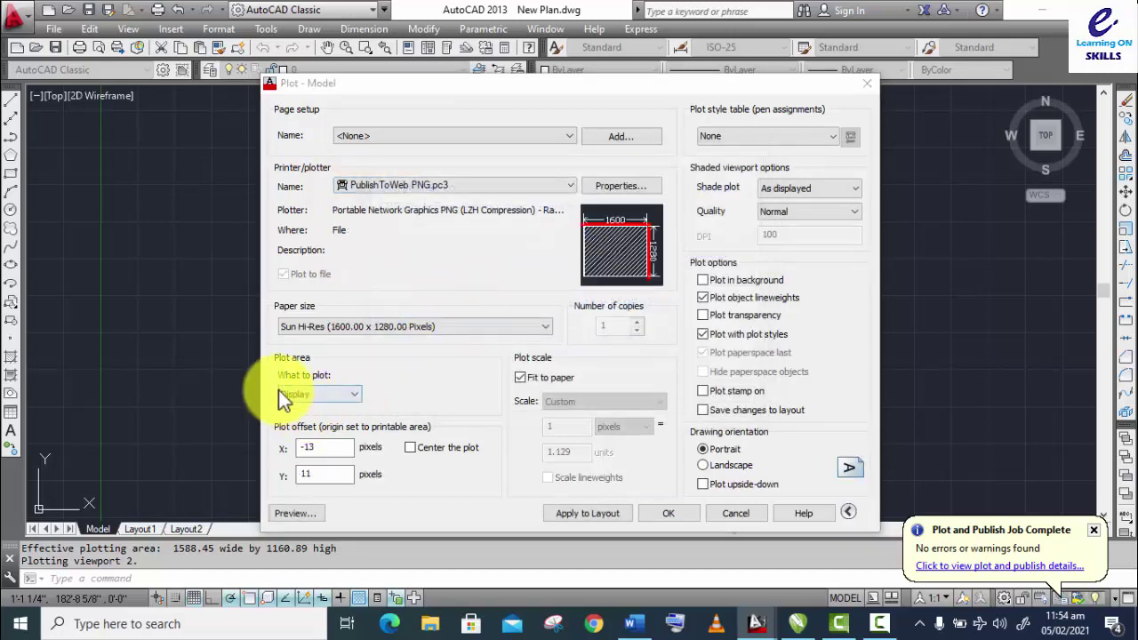
left_click(309, 393)
left_click(301, 441)
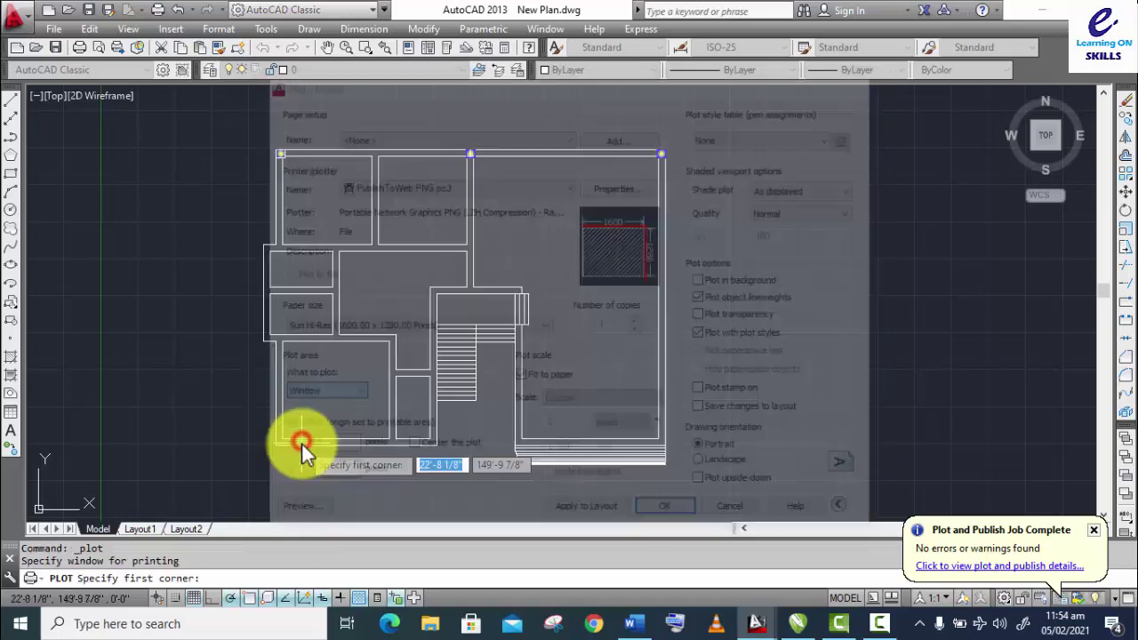
Step: Window the floor plan in landscape and save the PNG to the Desktop with an added 'w' in its name
left_click(225, 136)
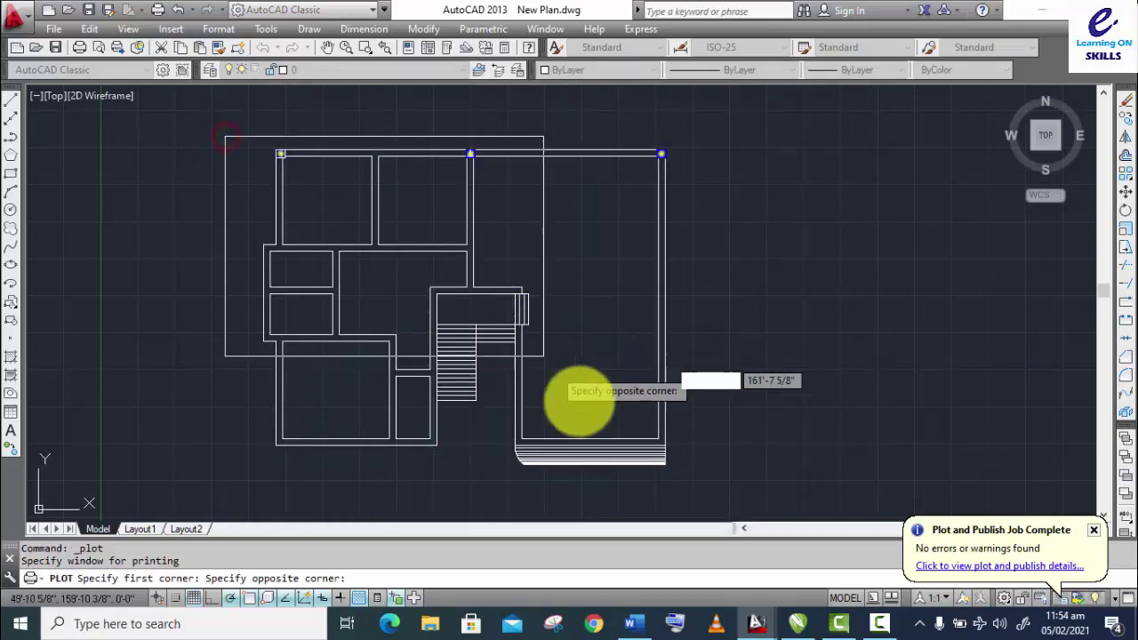
left_click(714, 483)
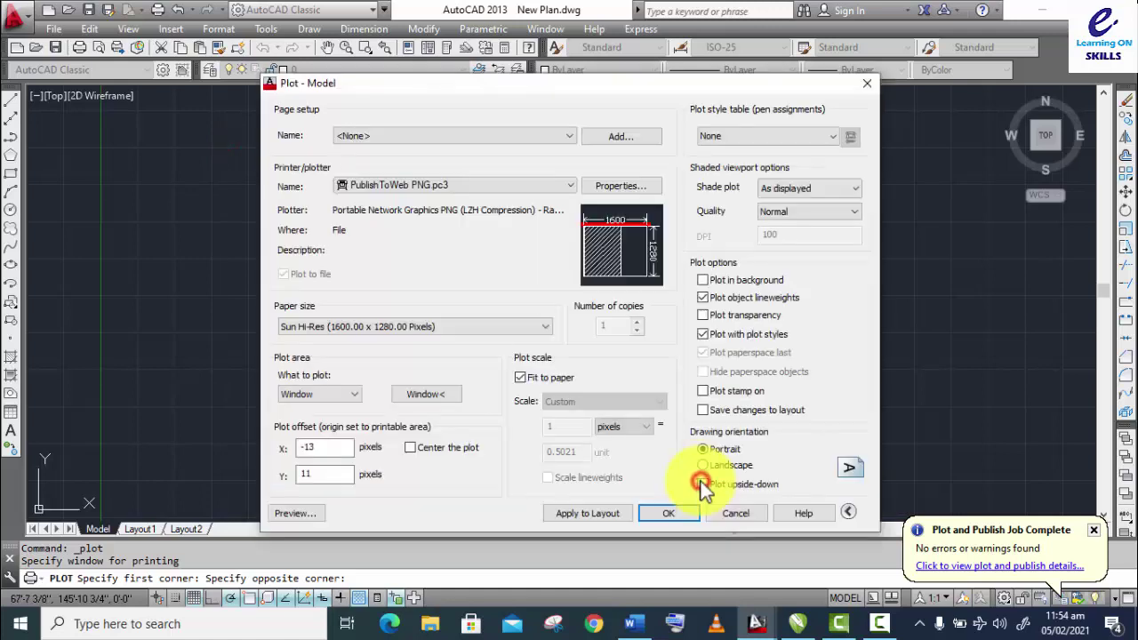
left_click(706, 466)
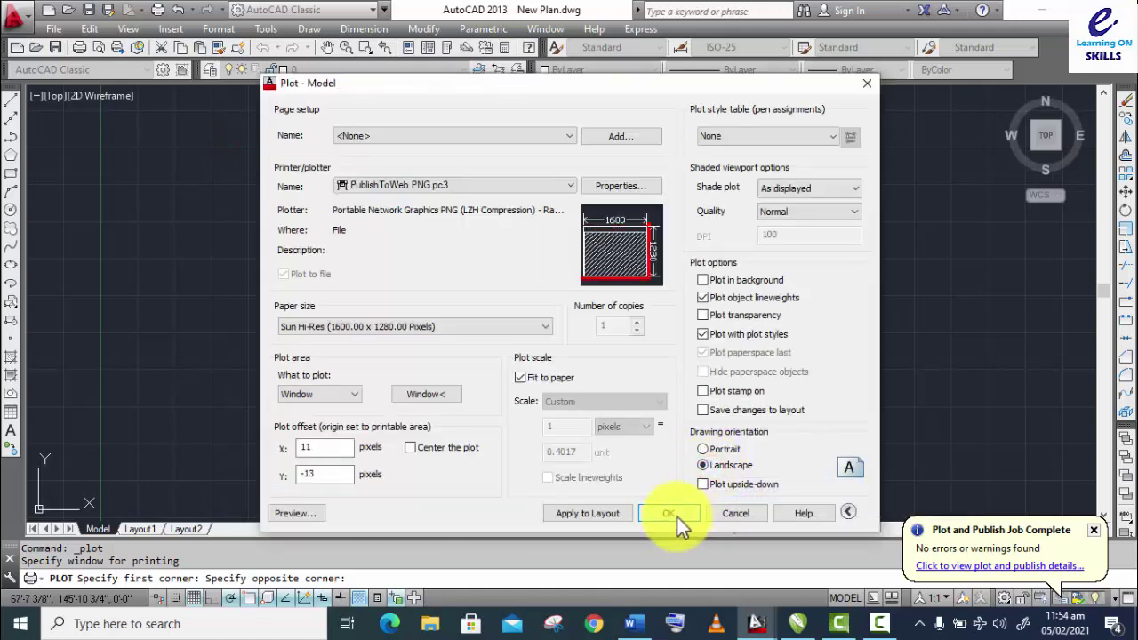
left_click(676, 517)
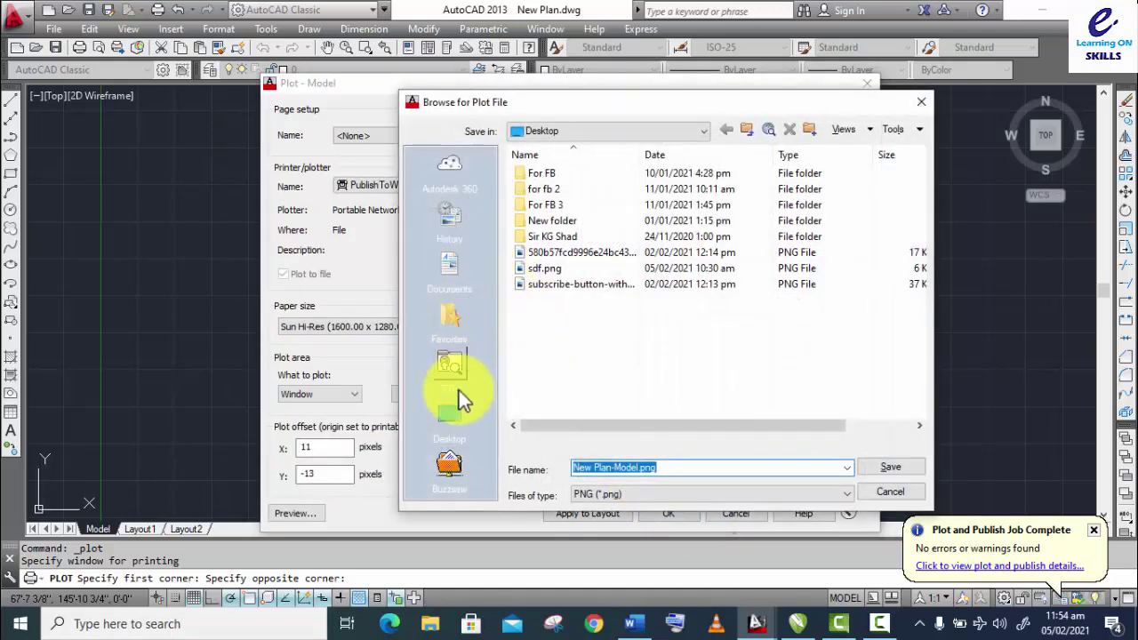
left_click(459, 393)
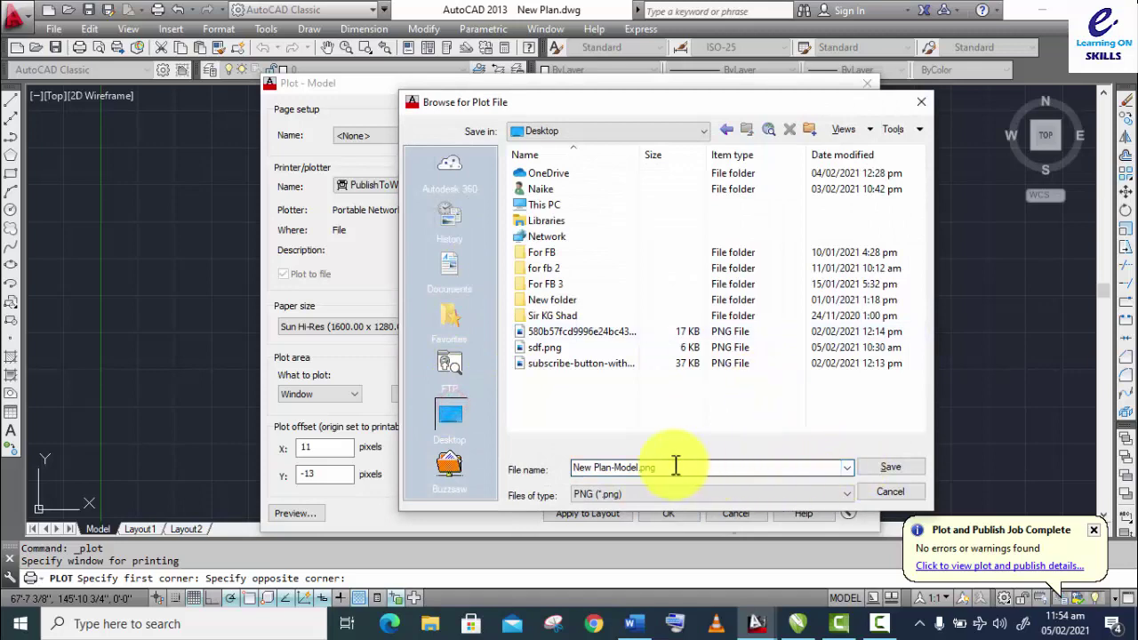
left_click(591, 468)
left_click(591, 468)
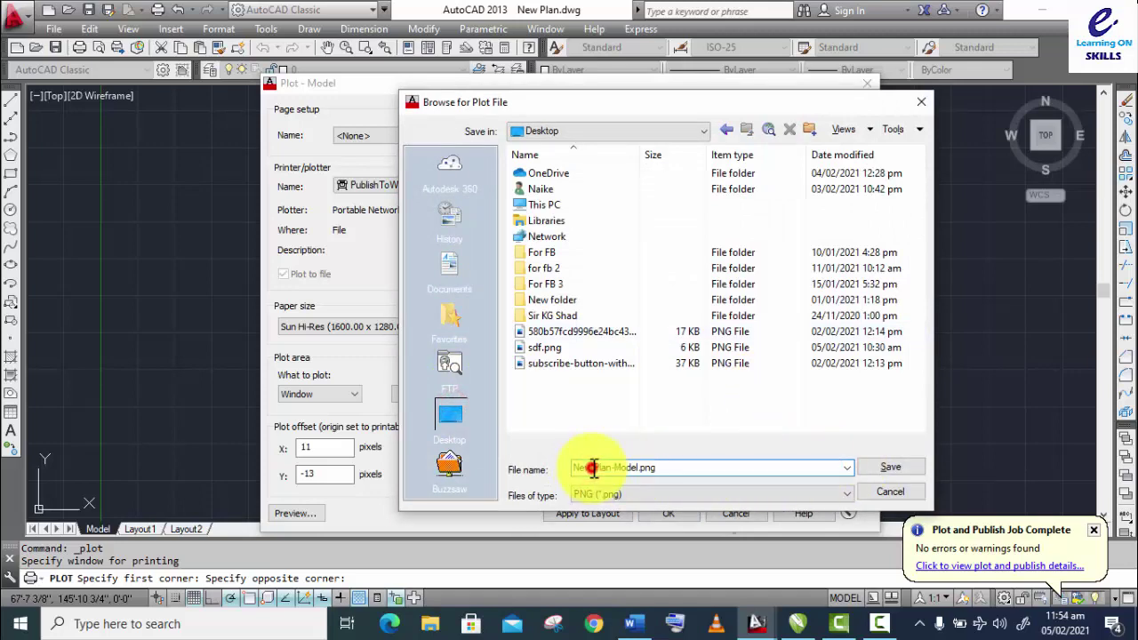
type("ww")
left_click(870, 470)
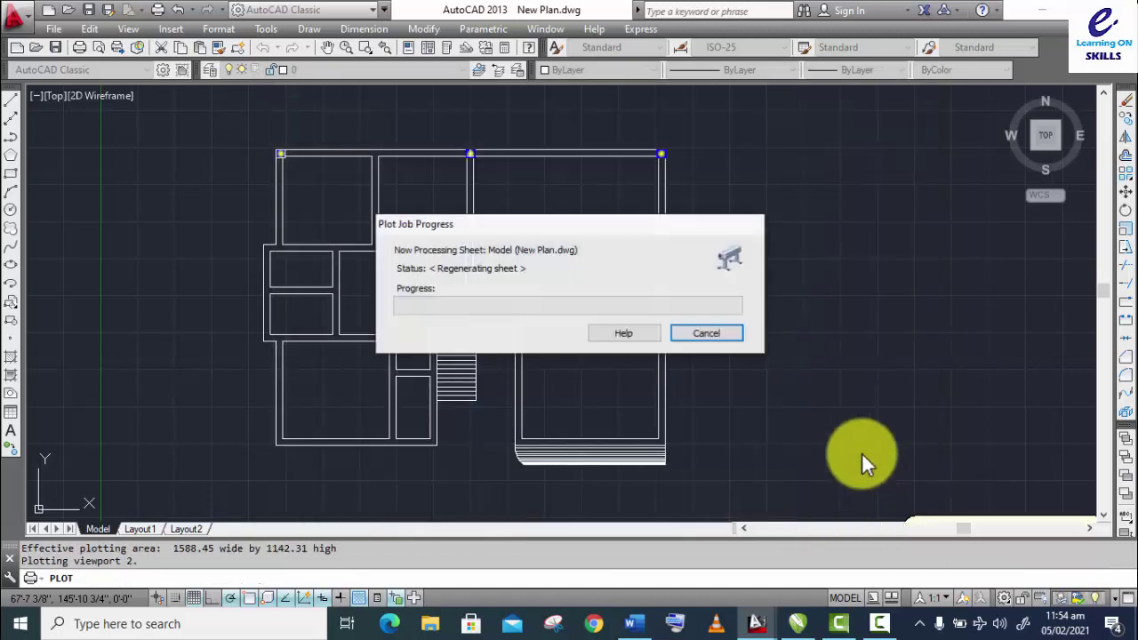
Step: Open Newww Plan-Model.png from the desktop in Photos, check the floor plan, and close it
left_click(1048, 13)
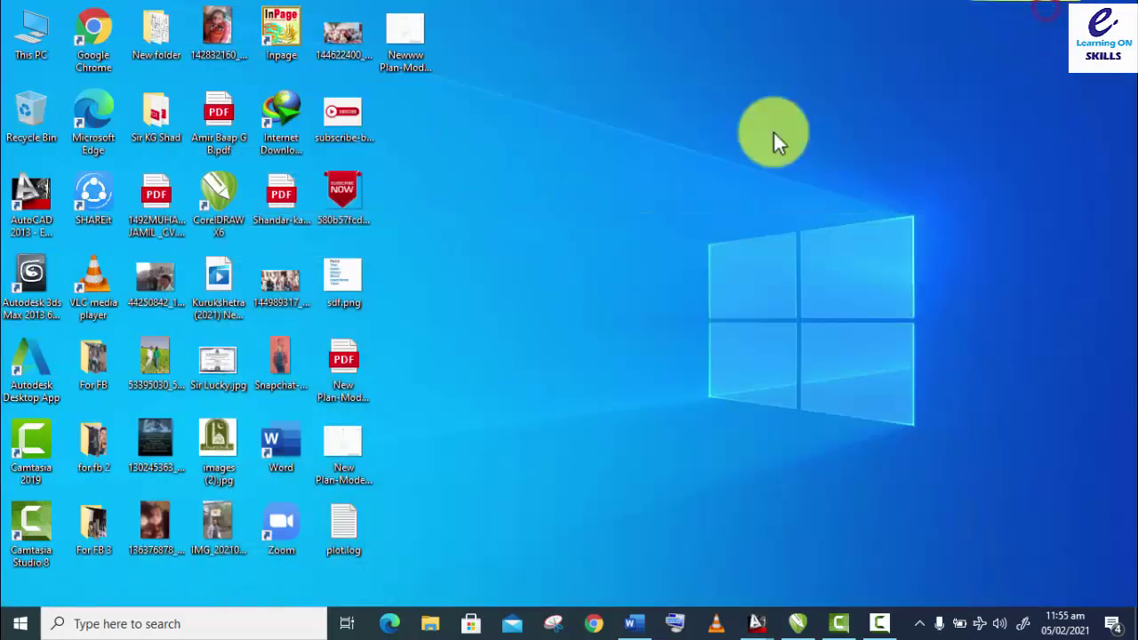
double_click(398, 31)
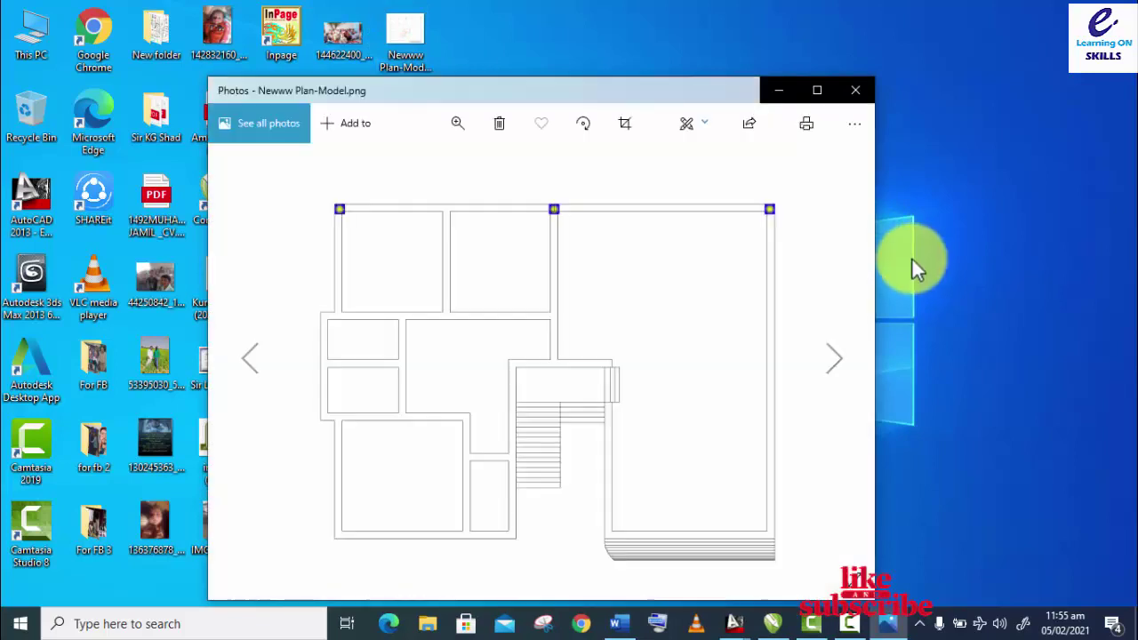
left_click(867, 89)
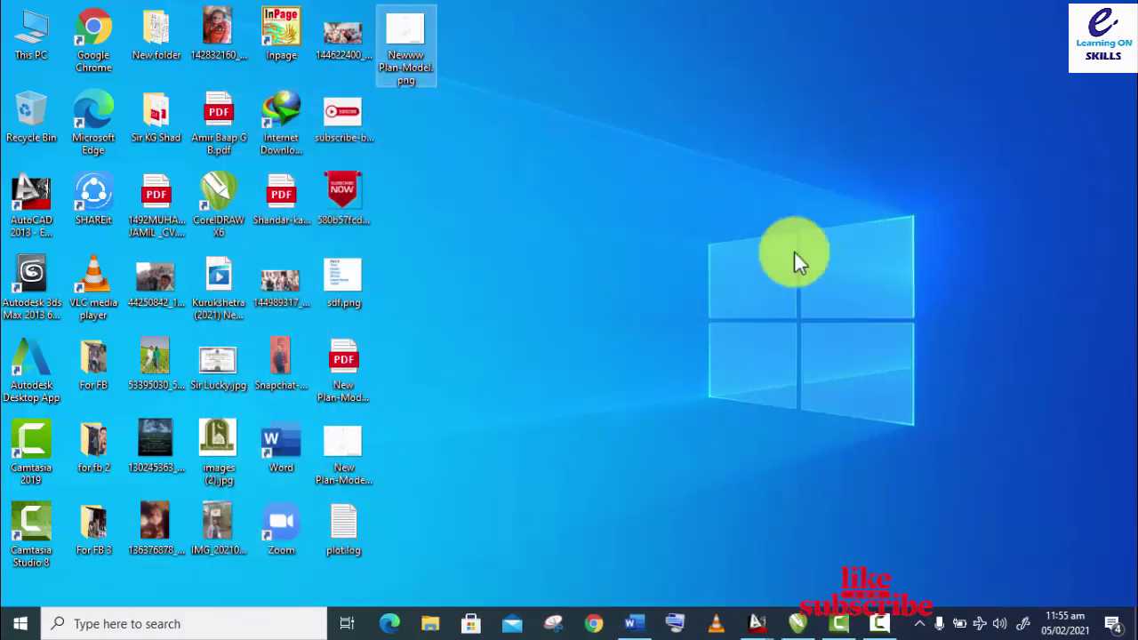
mouse_move(754, 621)
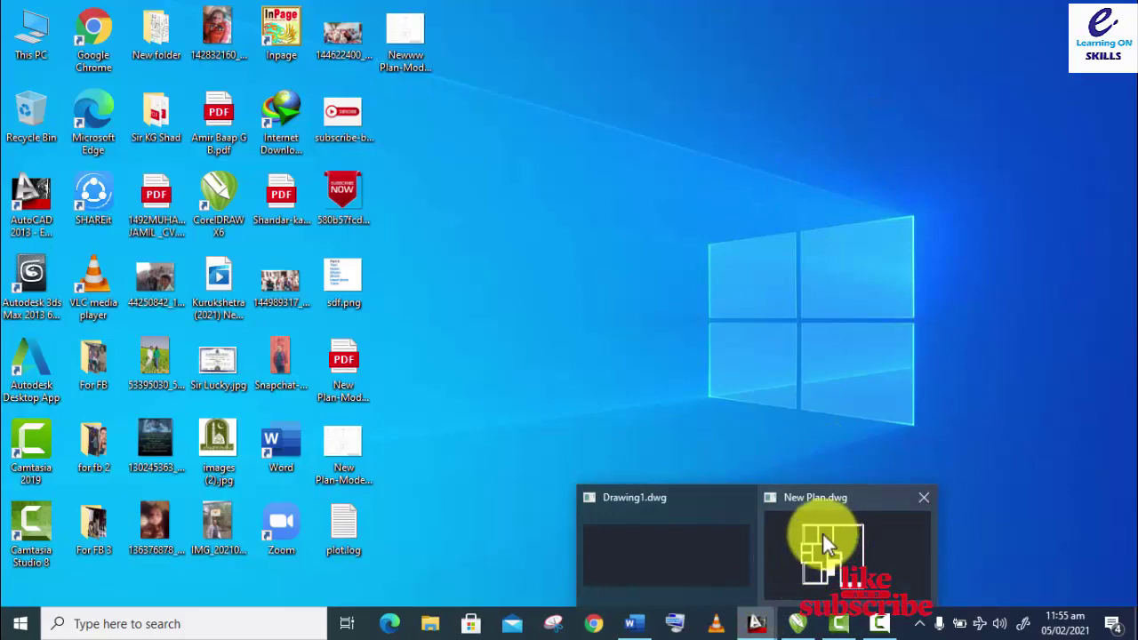
Step: Keep Drawing1 open, close New Plan.dwg without saving, and dismiss the plot-complete balloon
left_click(746, 496)
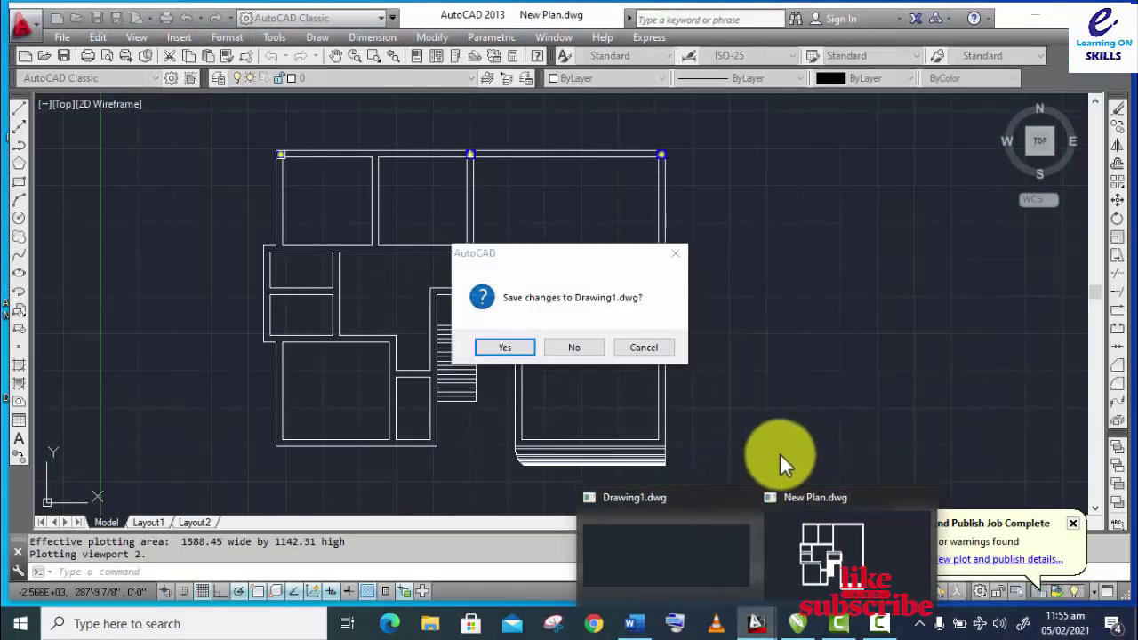
left_click(632, 346)
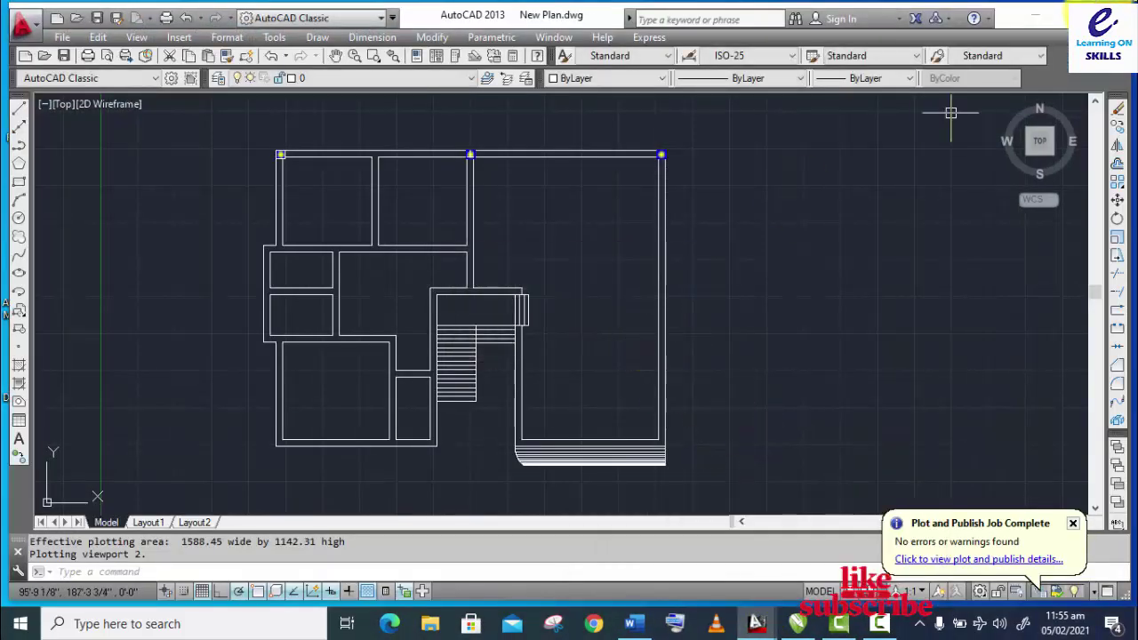
key("ctrl+F4")
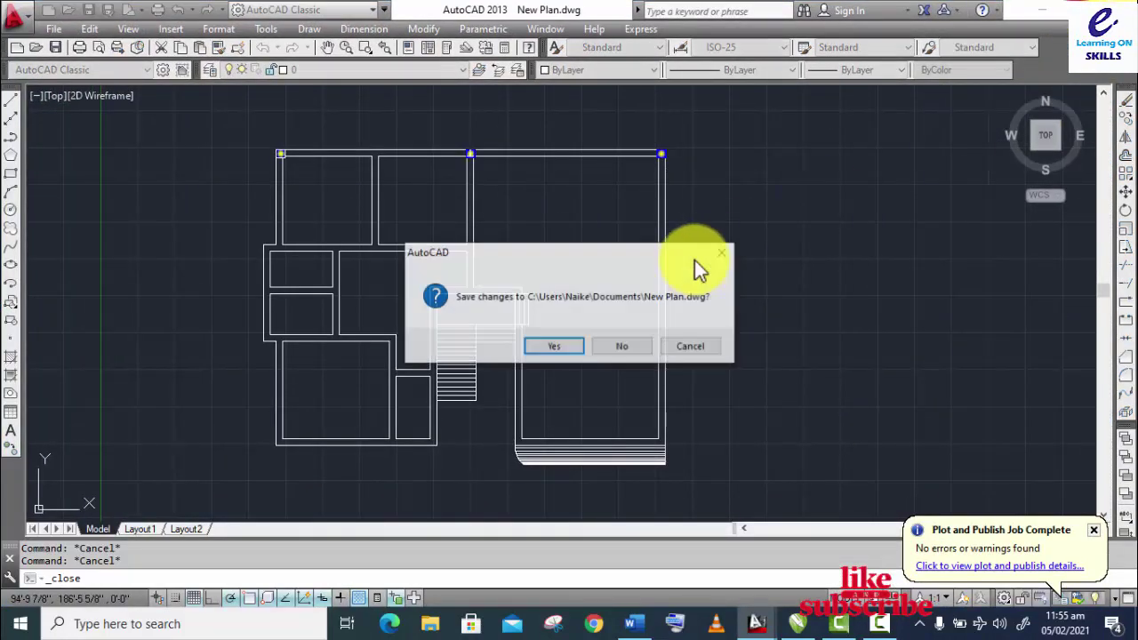
left_click(613, 356)
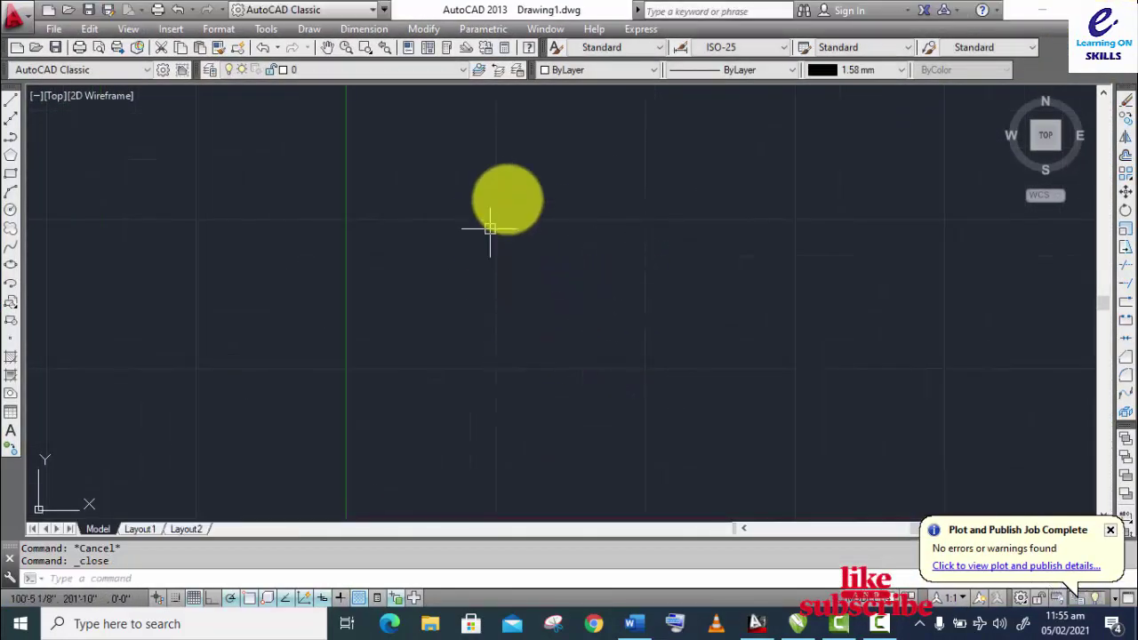
left_click(1111, 531)
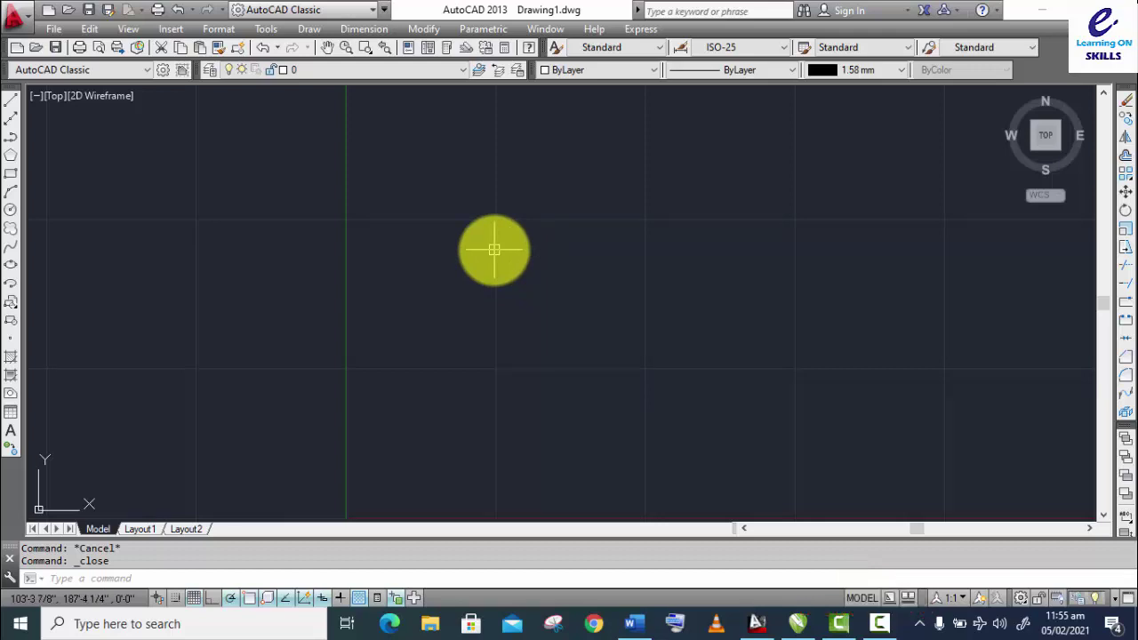
Step: Zoom to All to show the entire drawing
key("Return")
type("a")
key("Return")
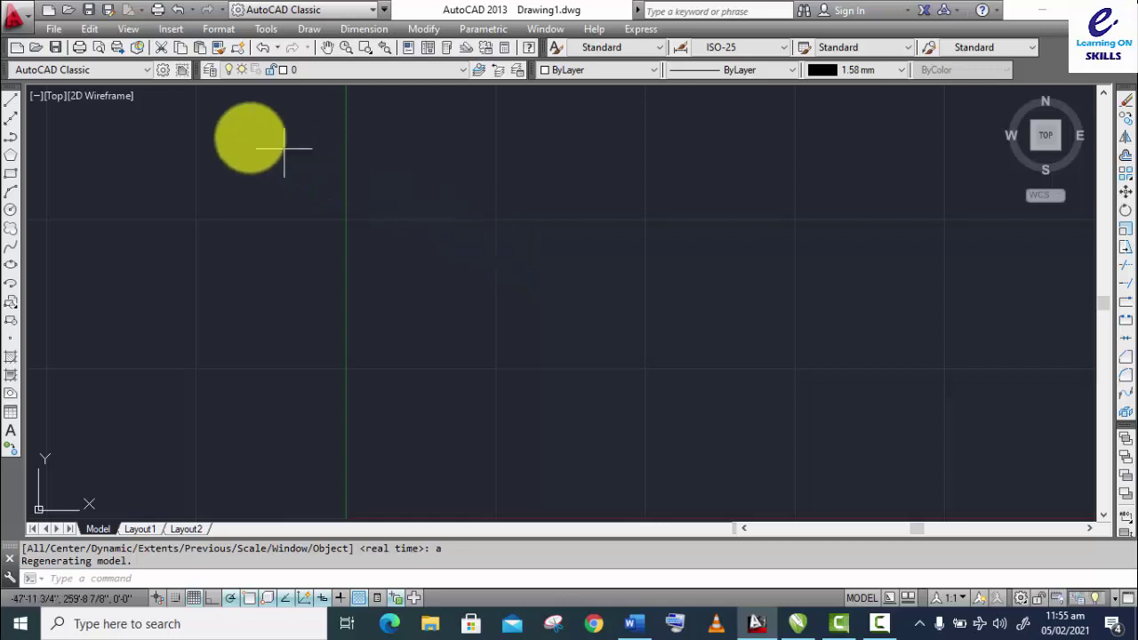
Step: Start Drawing2 from the acad.dwt template and check its drawing units
left_click(18, 49)
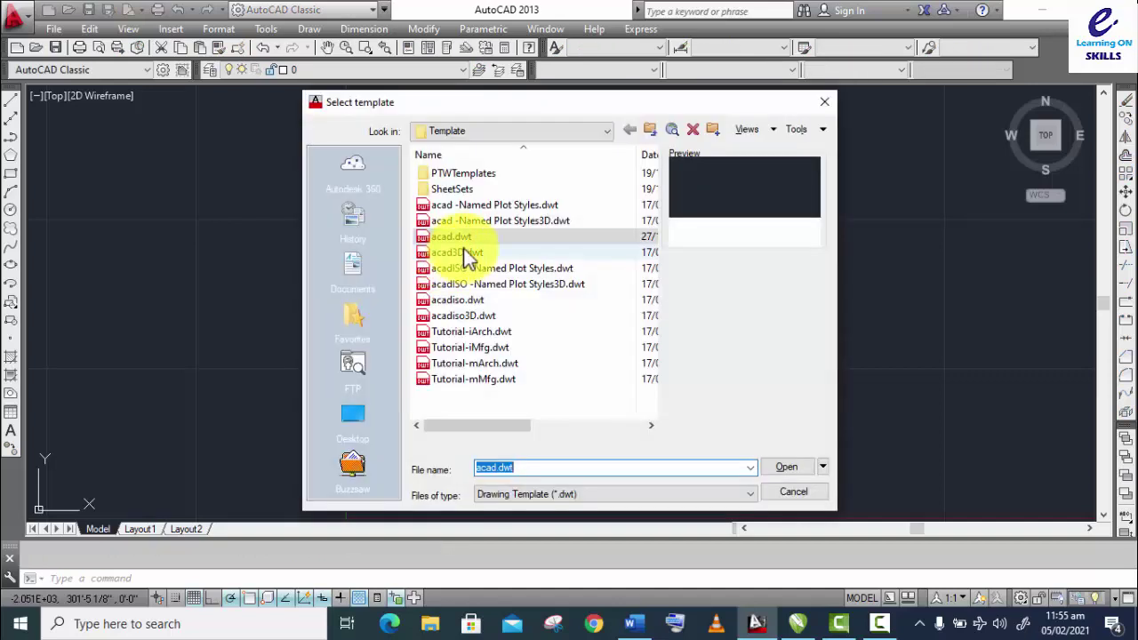
left_click(453, 236)
left_click(786, 467)
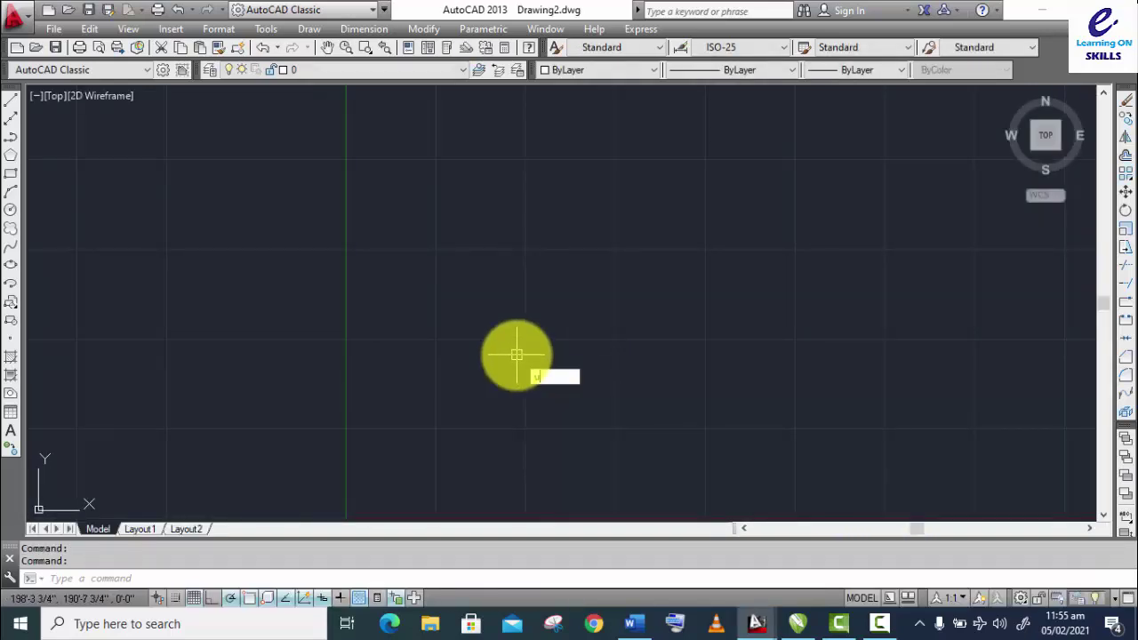
type("n")
key("Return")
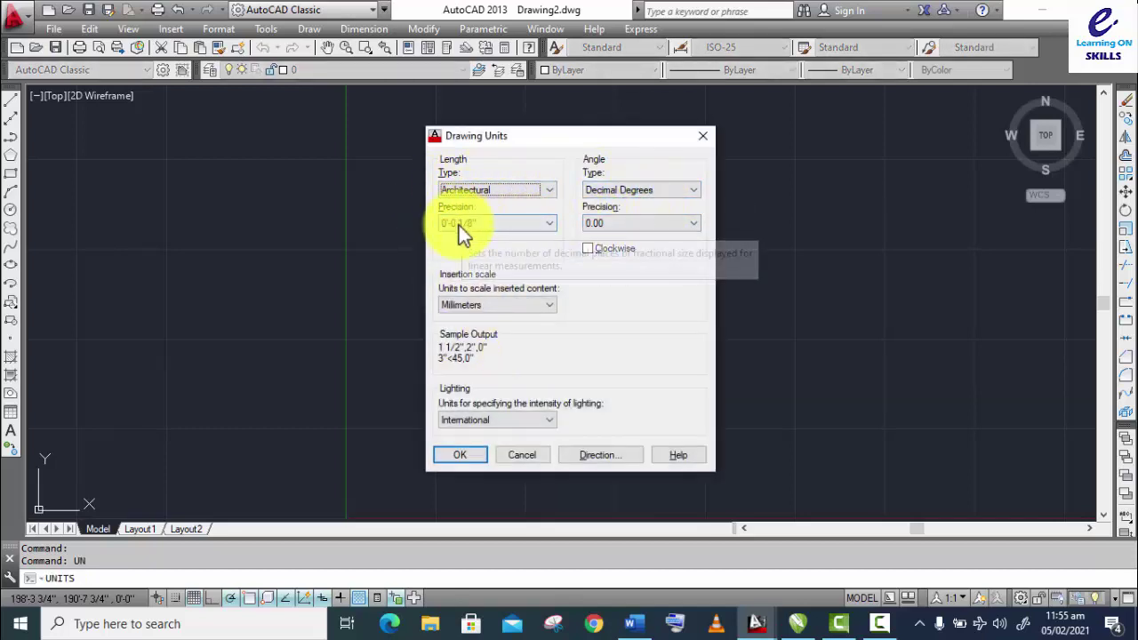
key("Return")
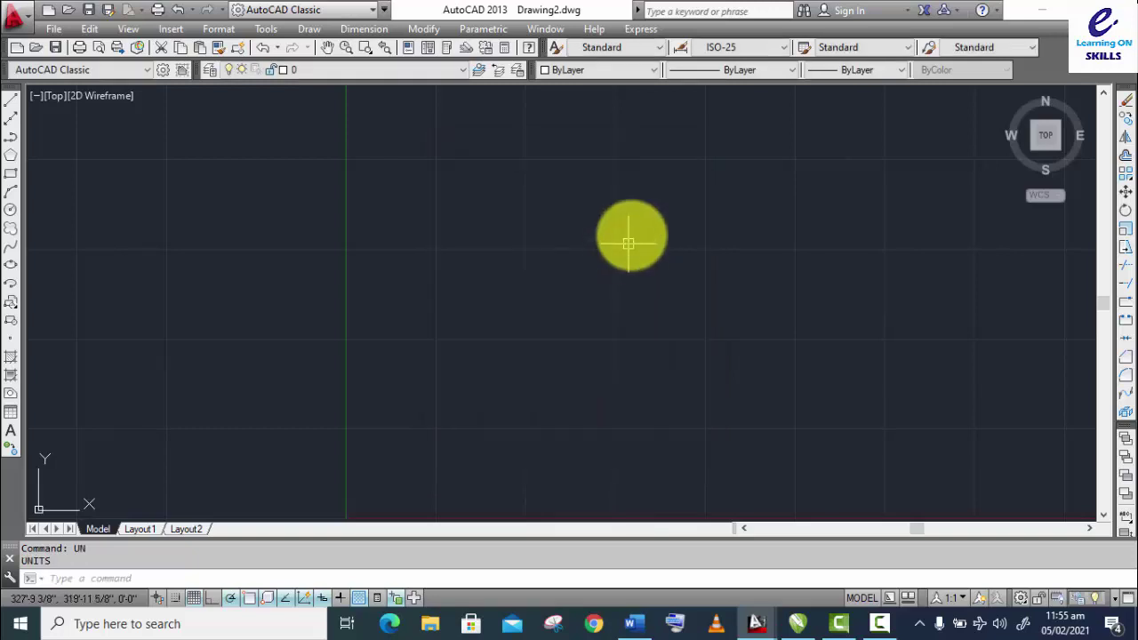
Step: Start Drawing3 from acad.dwt and review its Architectural units, cancelling without changes
left_click(18, 47)
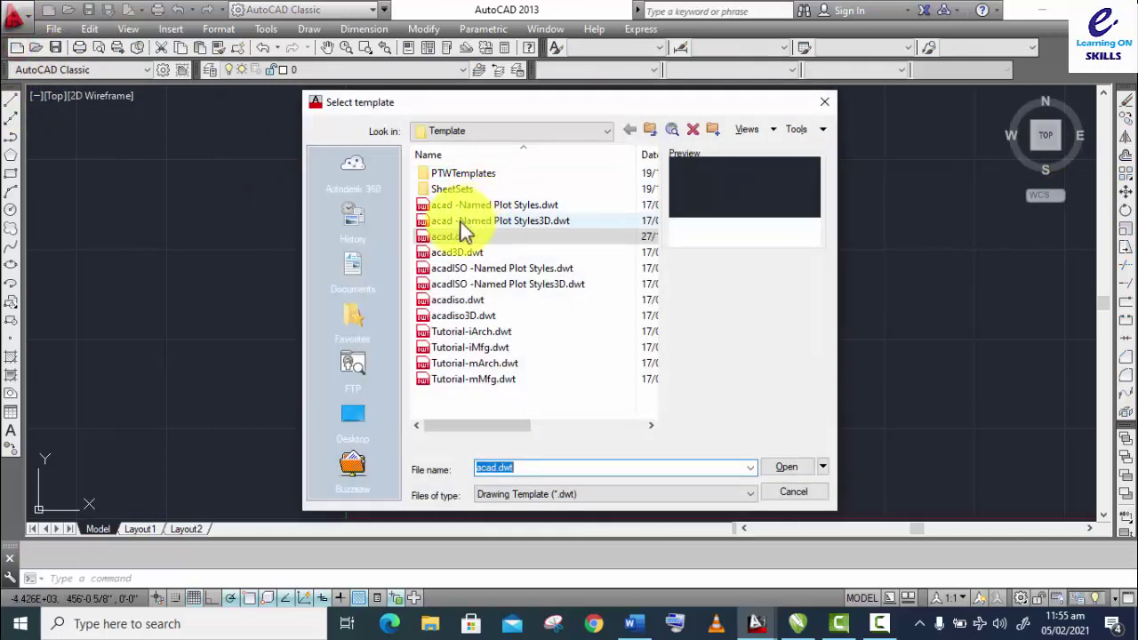
left_click(436, 238)
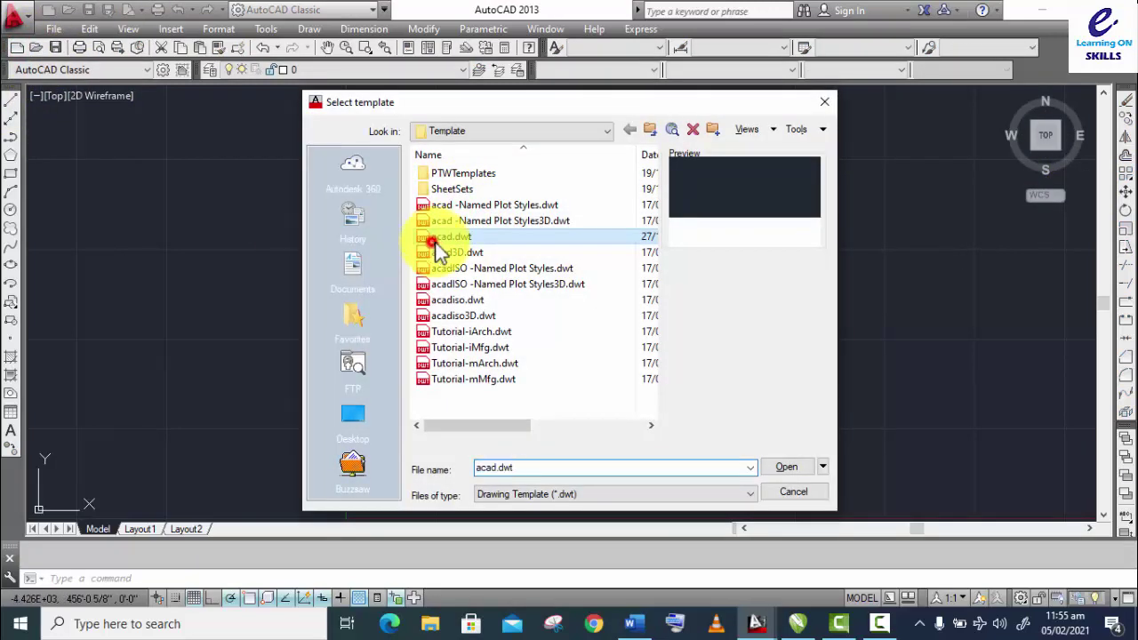
left_click(790, 471)
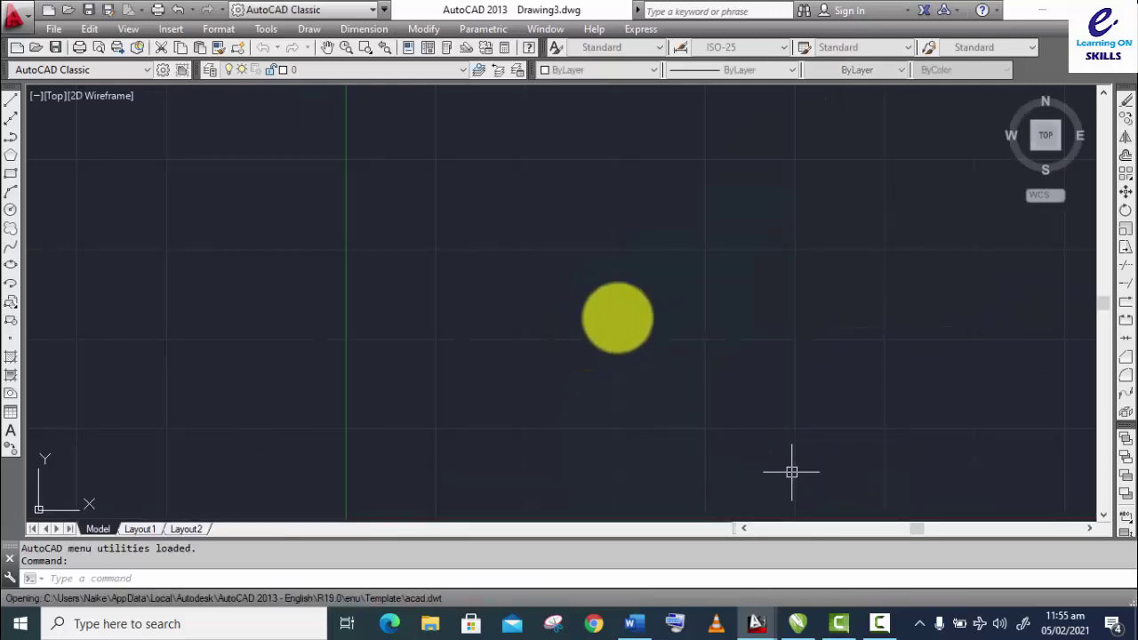
type("un")
key("Return")
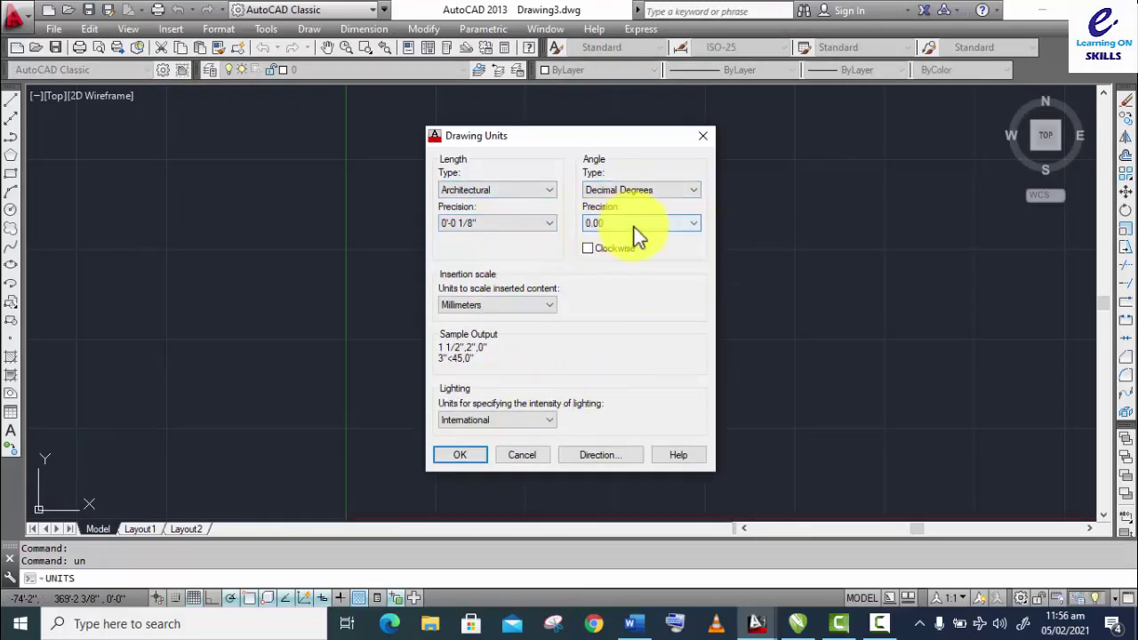
left_click(513, 456)
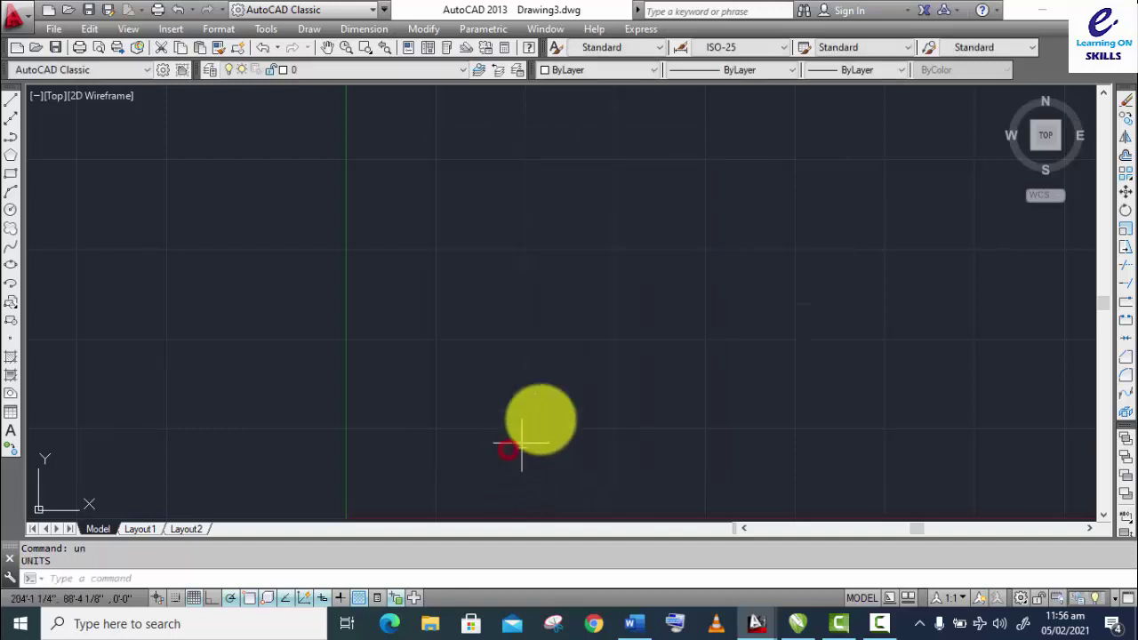
Step: Close Drawing3 and Drawing2 without saving
left_click(1126, 29)
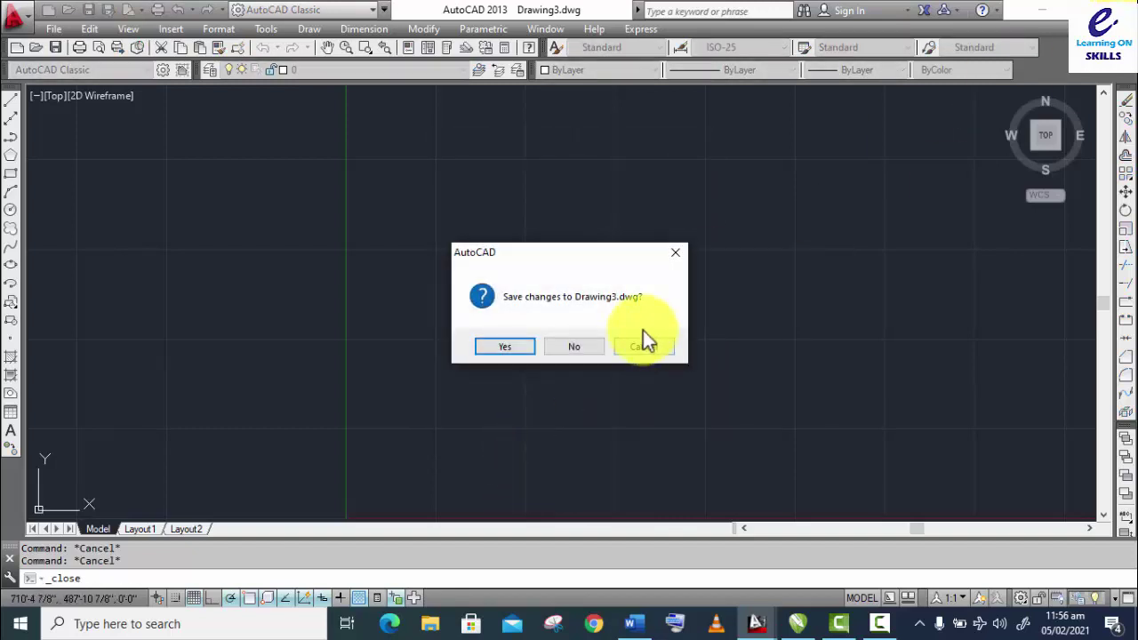
left_click(561, 345)
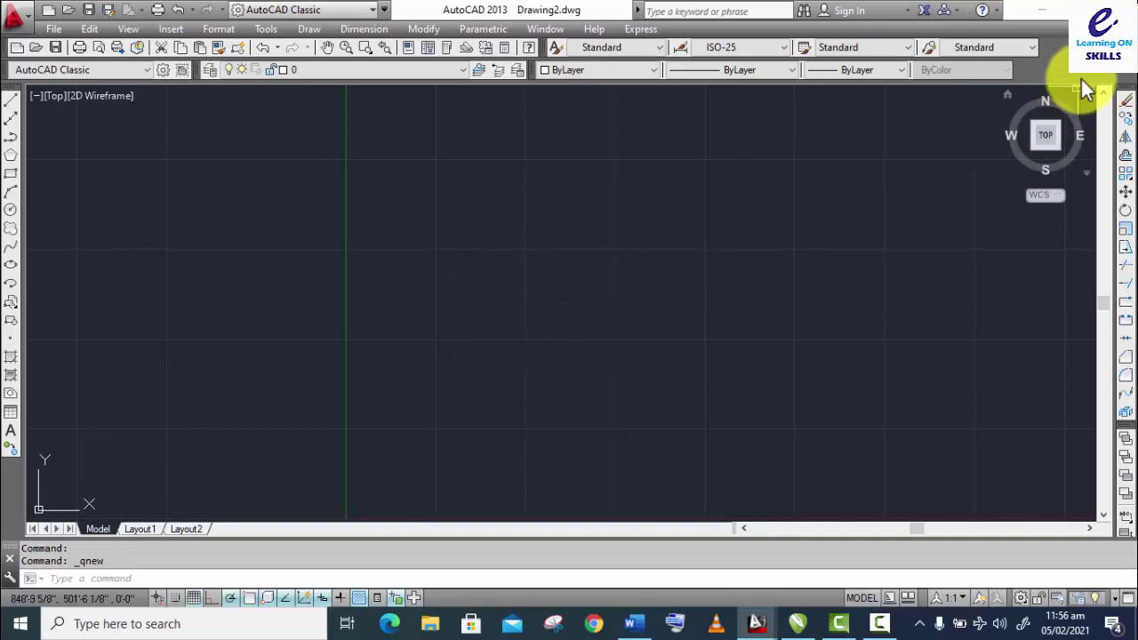
left_click(1126, 28)
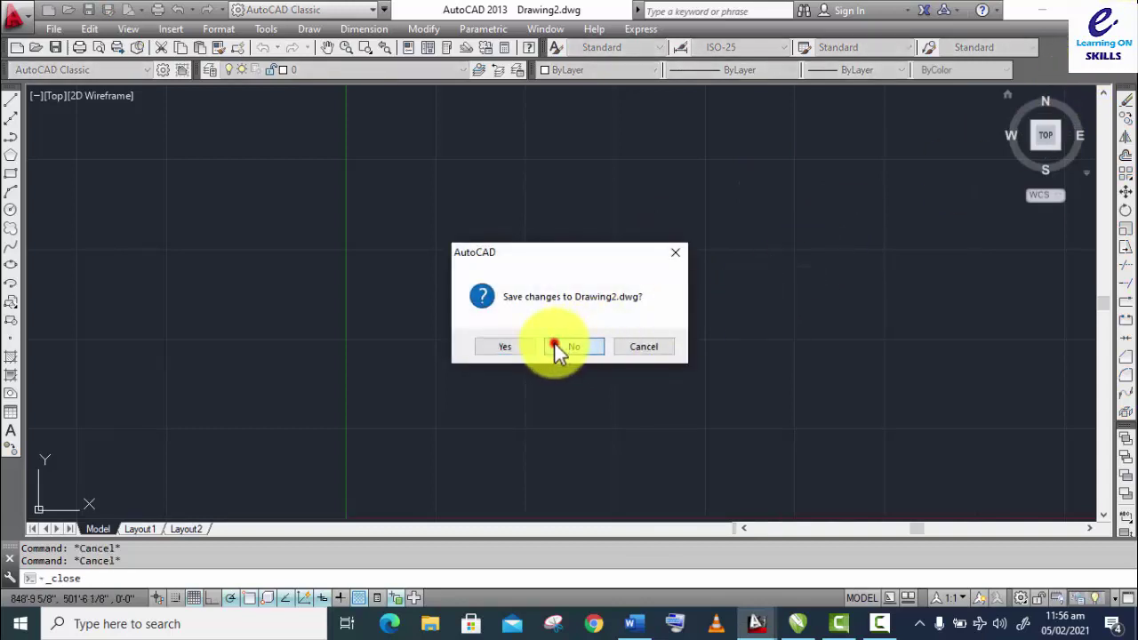
left_click(557, 347)
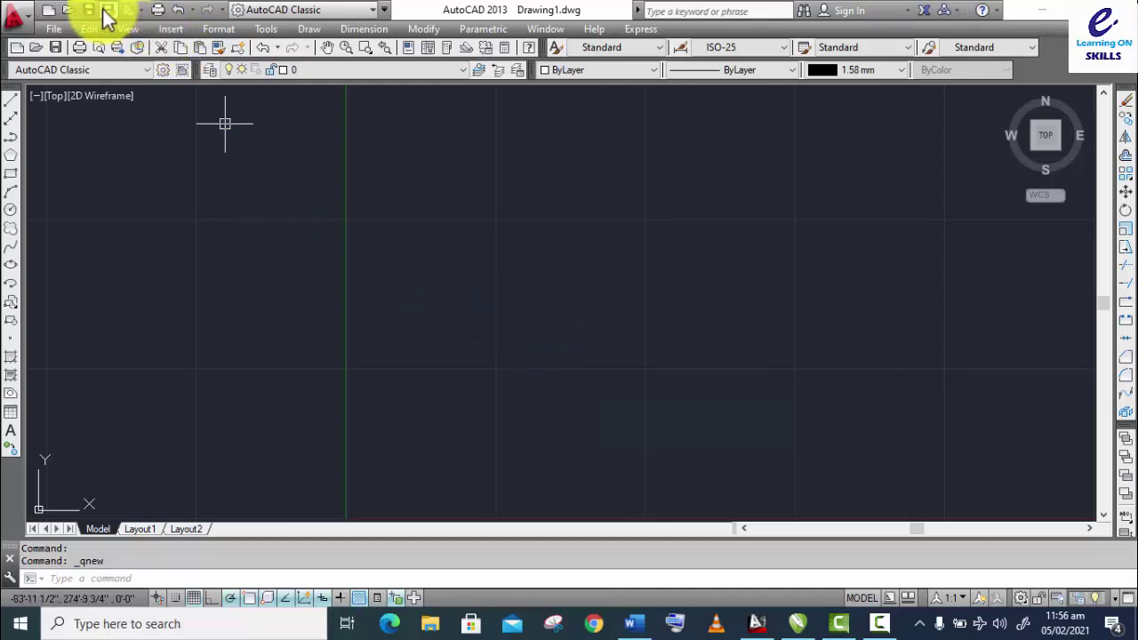
Step: Save the blank drawing over acad.dwt as a Drawing Template, backing out at Template Options
left_click(53, 28)
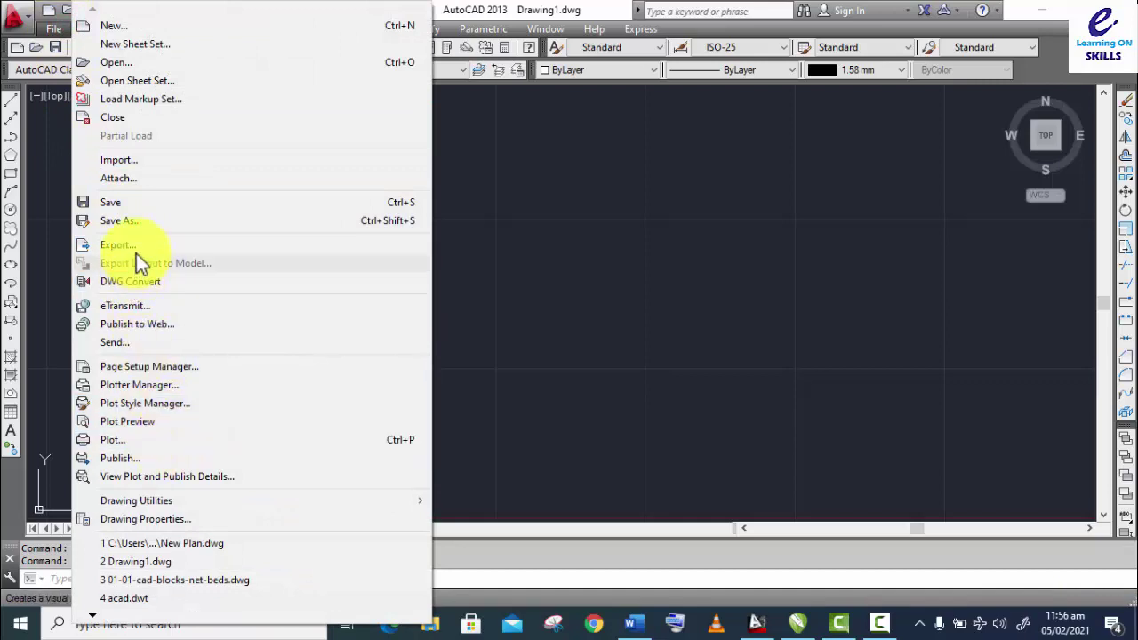
left_click(138, 220)
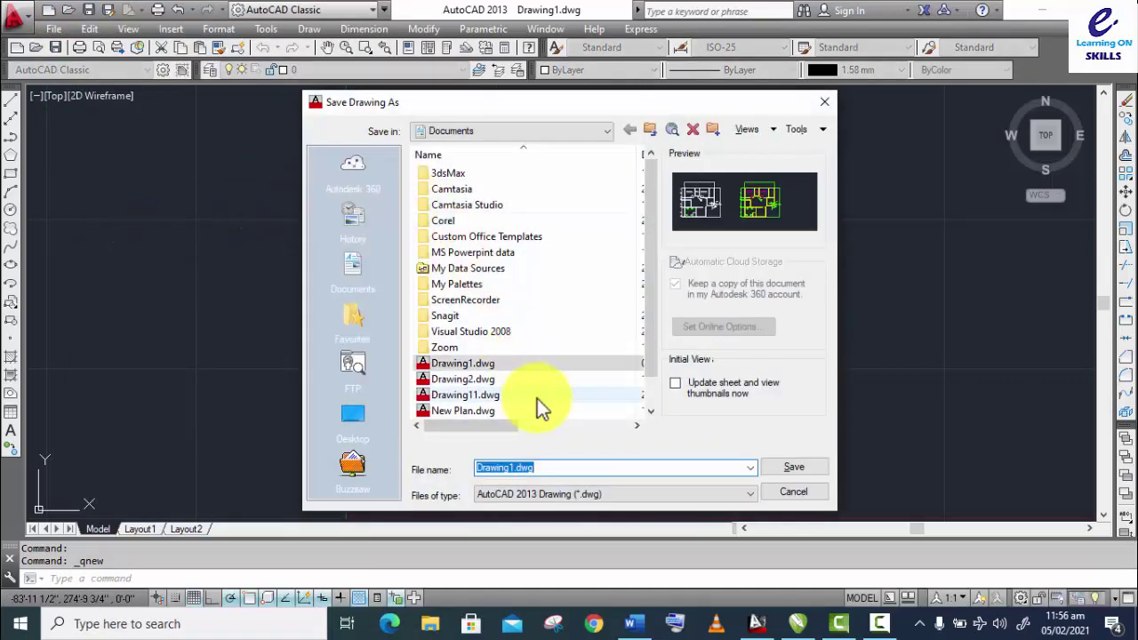
left_click(505, 493)
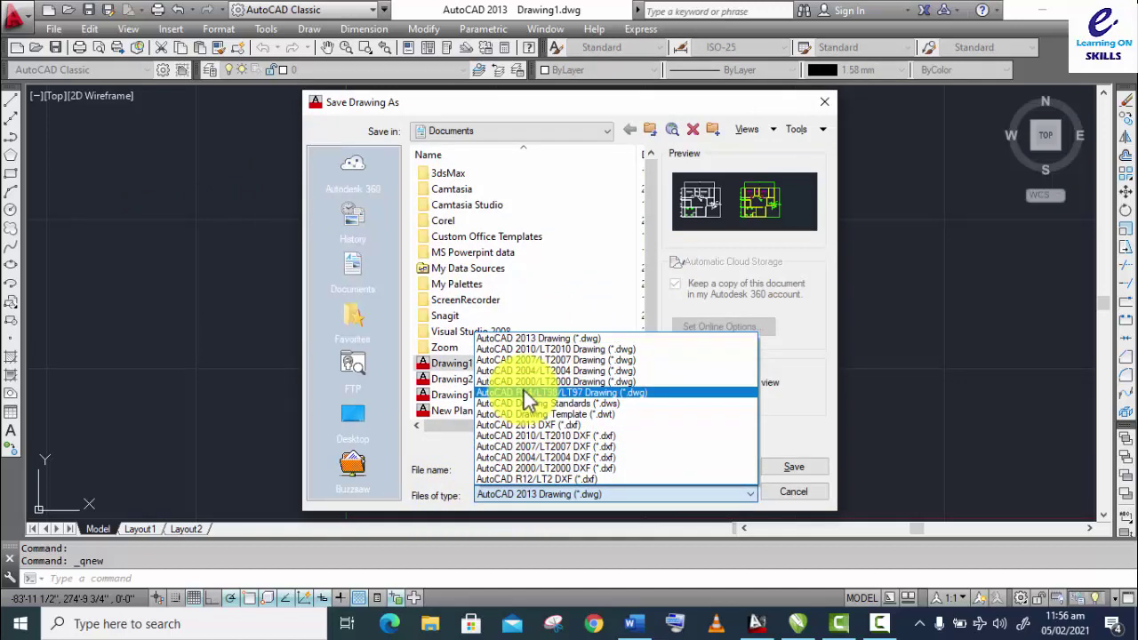
left_click(552, 413)
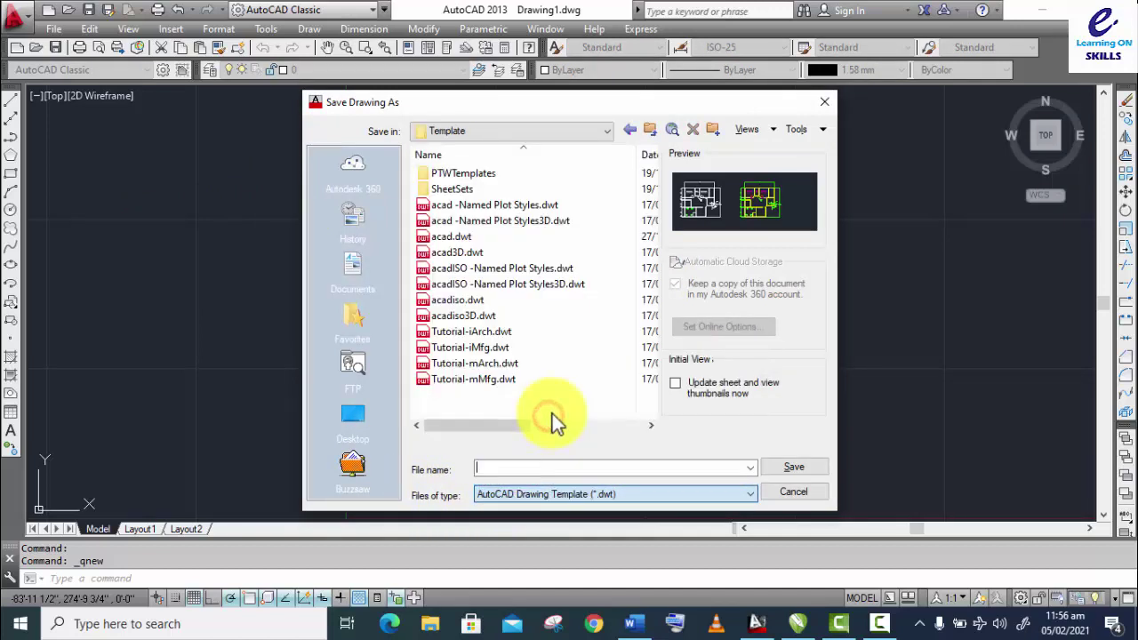
left_click(452, 241)
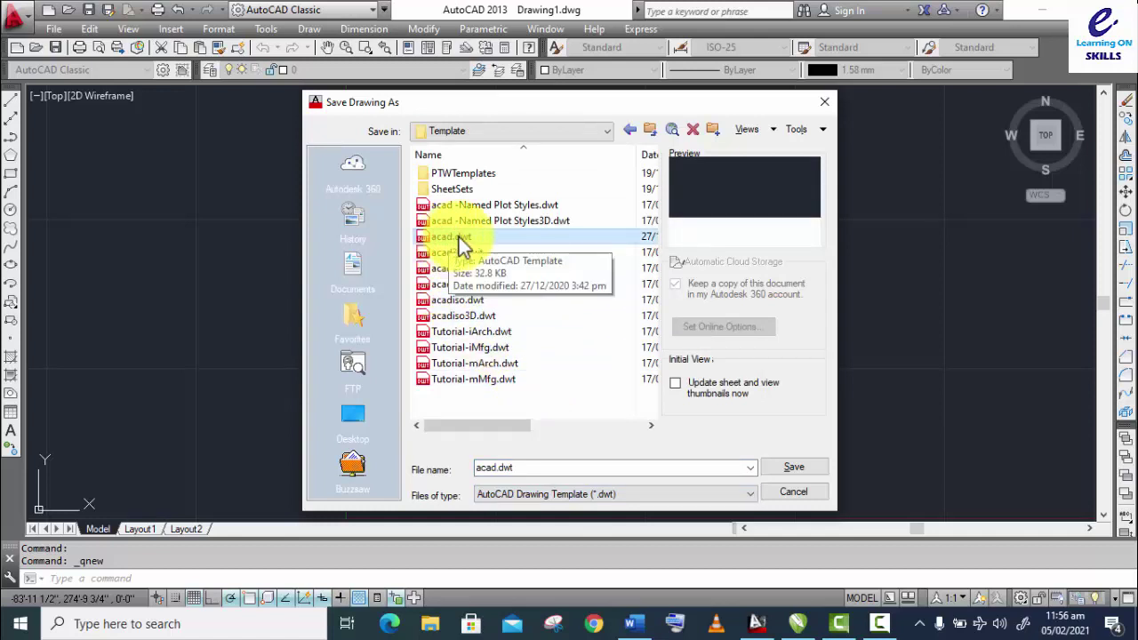
left_click(814, 472)
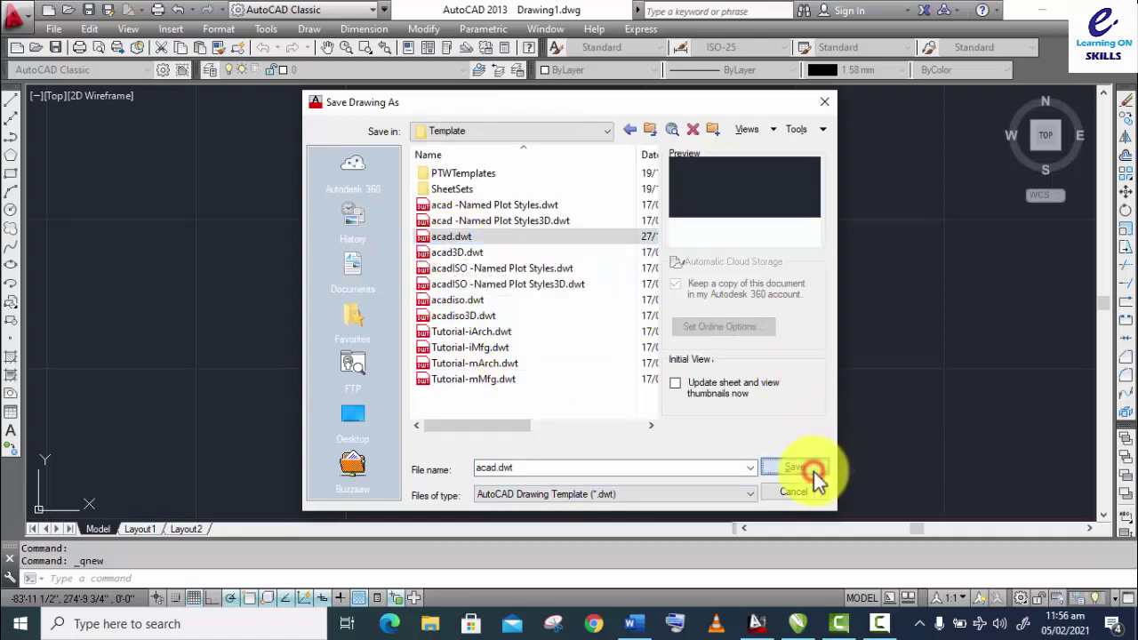
left_click(548, 349)
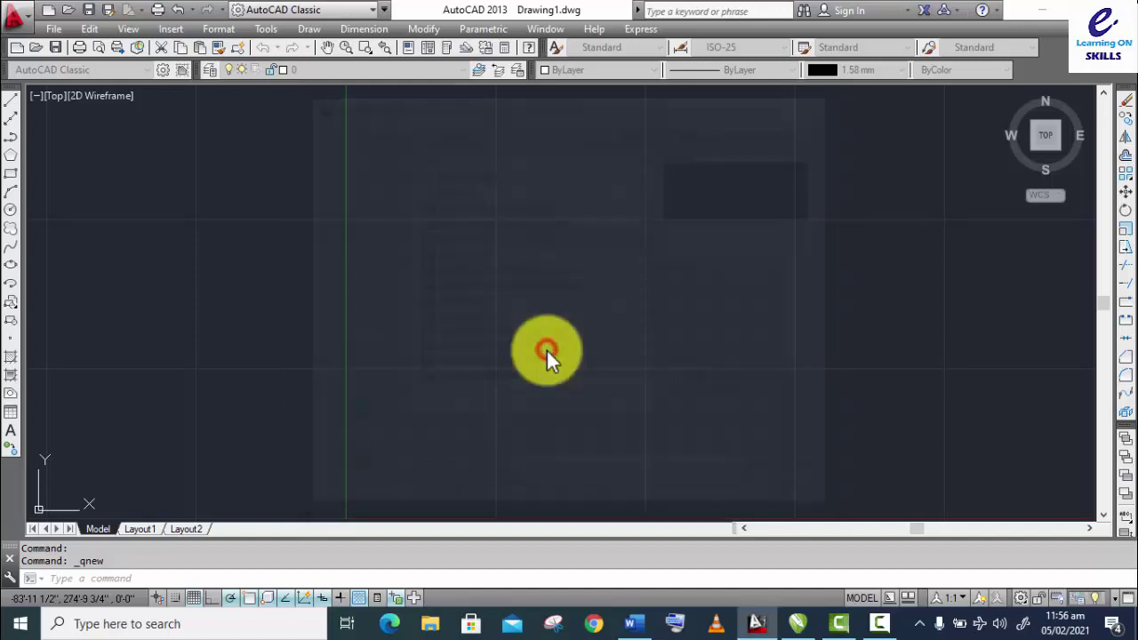
left_click(321, 198)
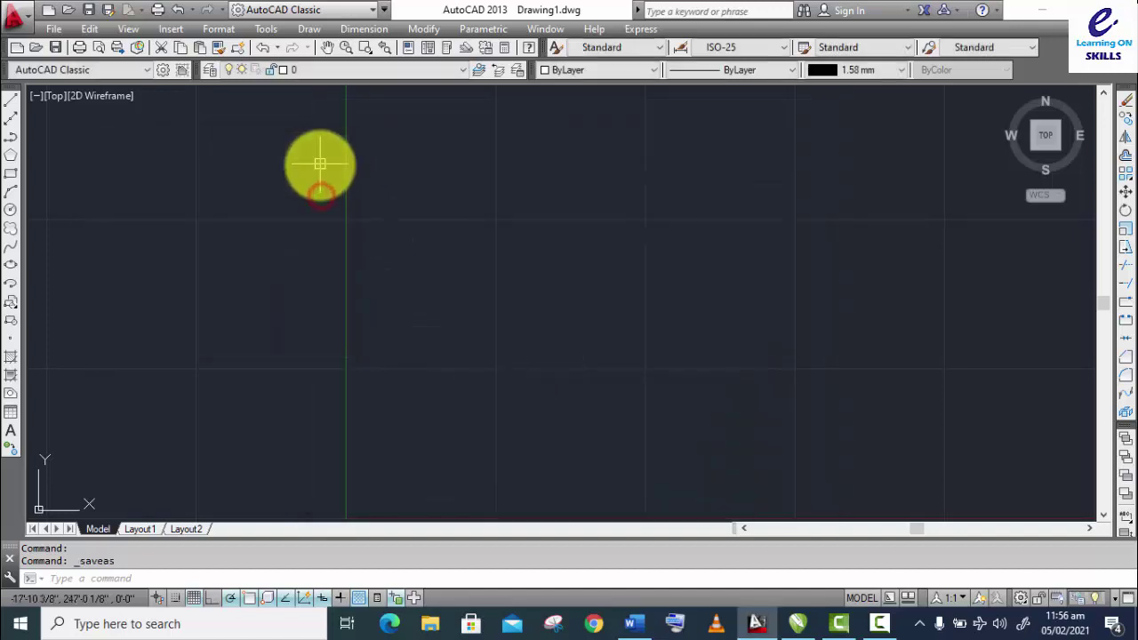
Step: Save again as Drawing Template over acad.dwt, accepting Template Options, then close it
left_click(51, 31)
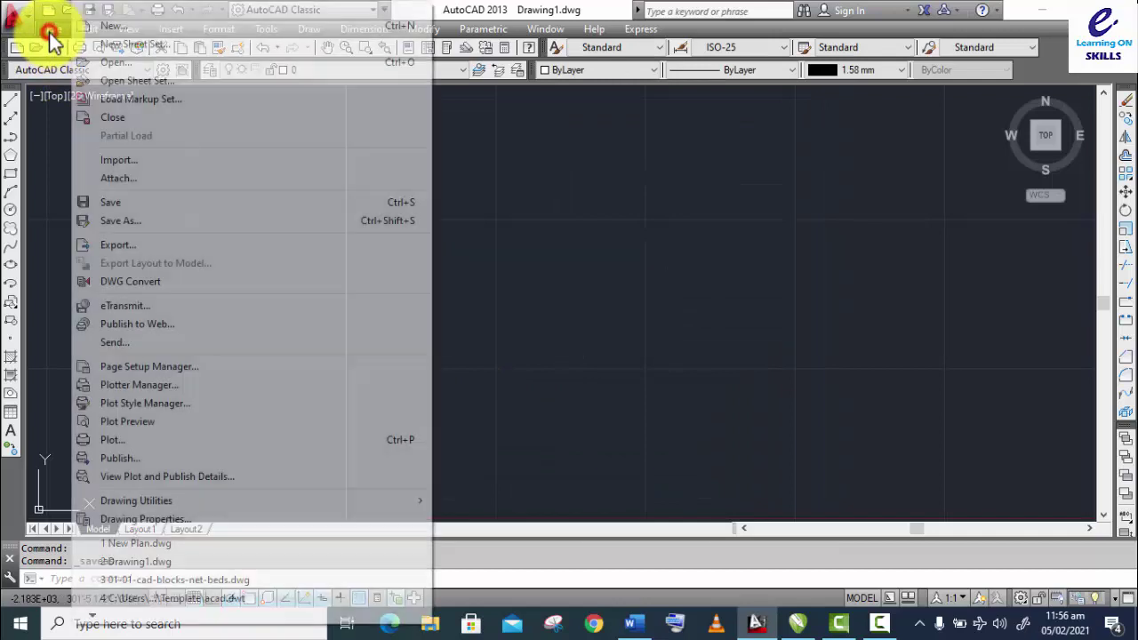
left_click(132, 220)
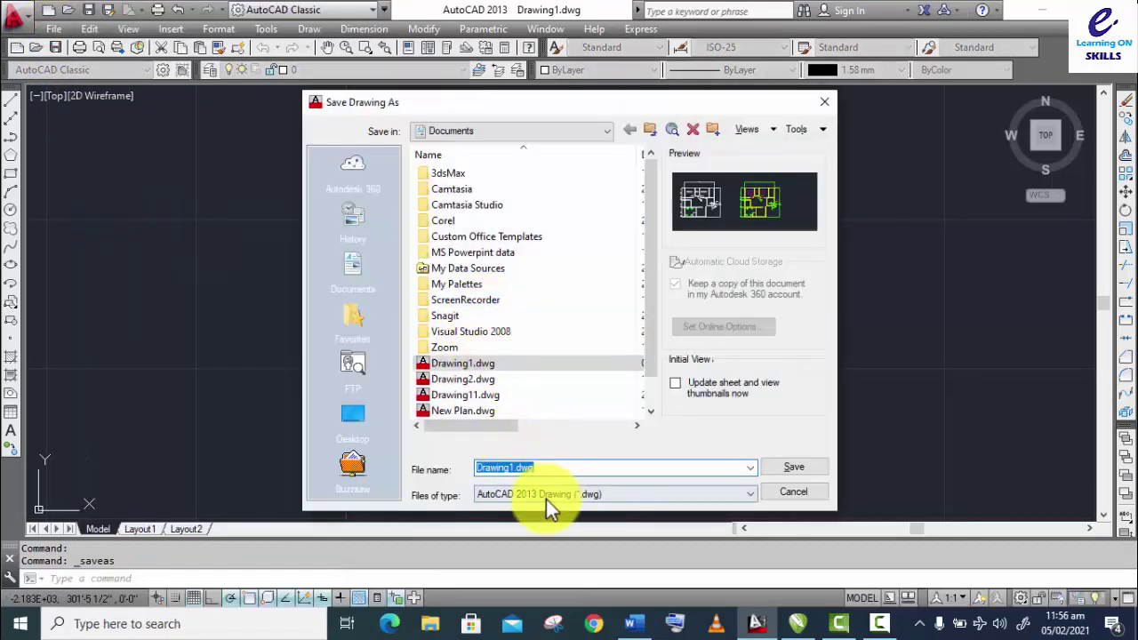
left_click(545, 496)
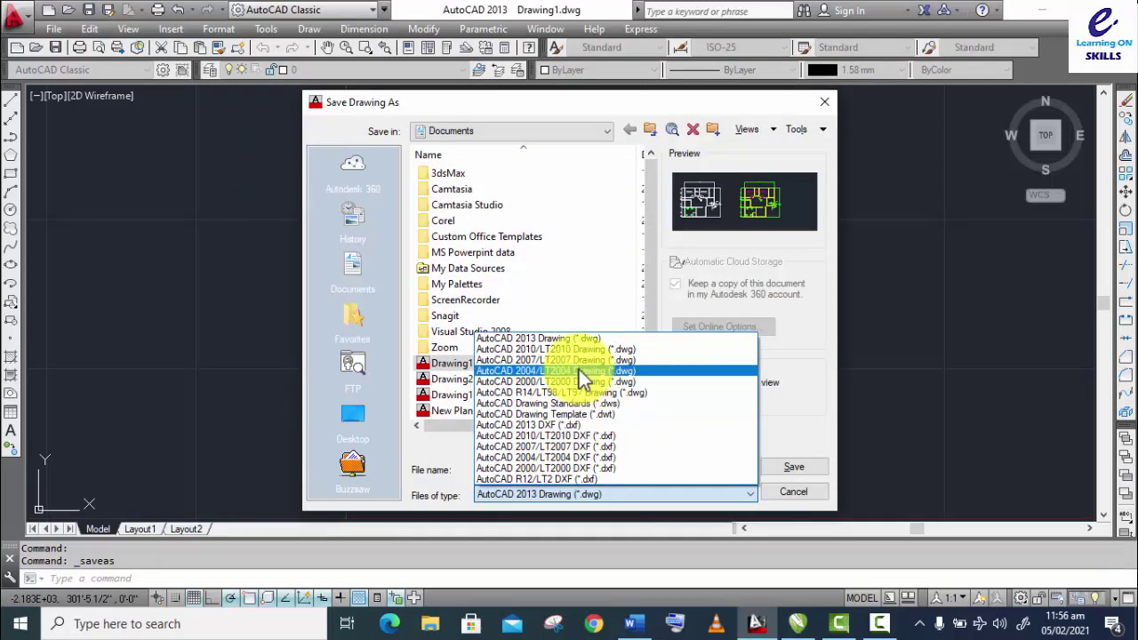
left_click(551, 414)
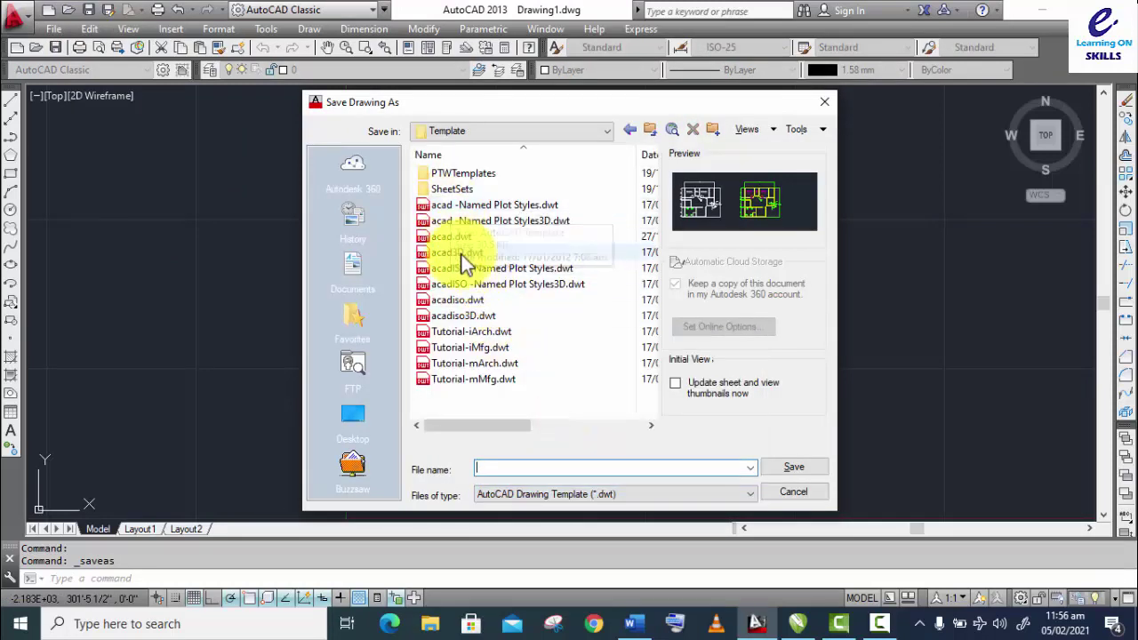
left_click(454, 237)
left_click(794, 469)
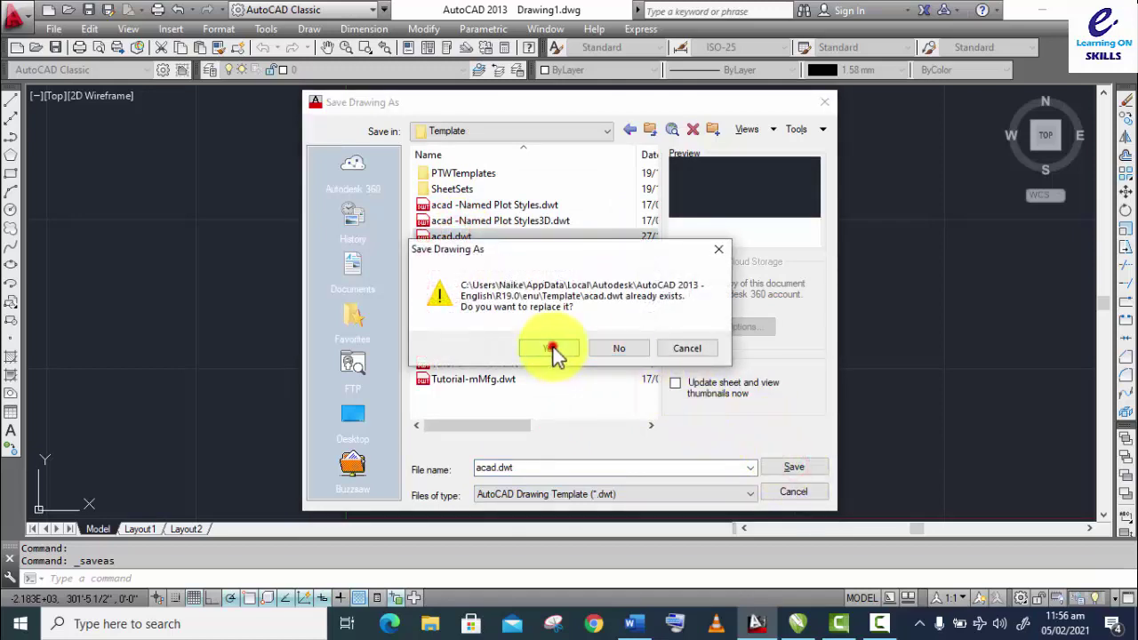
left_click(552, 349)
left_click(321, 173)
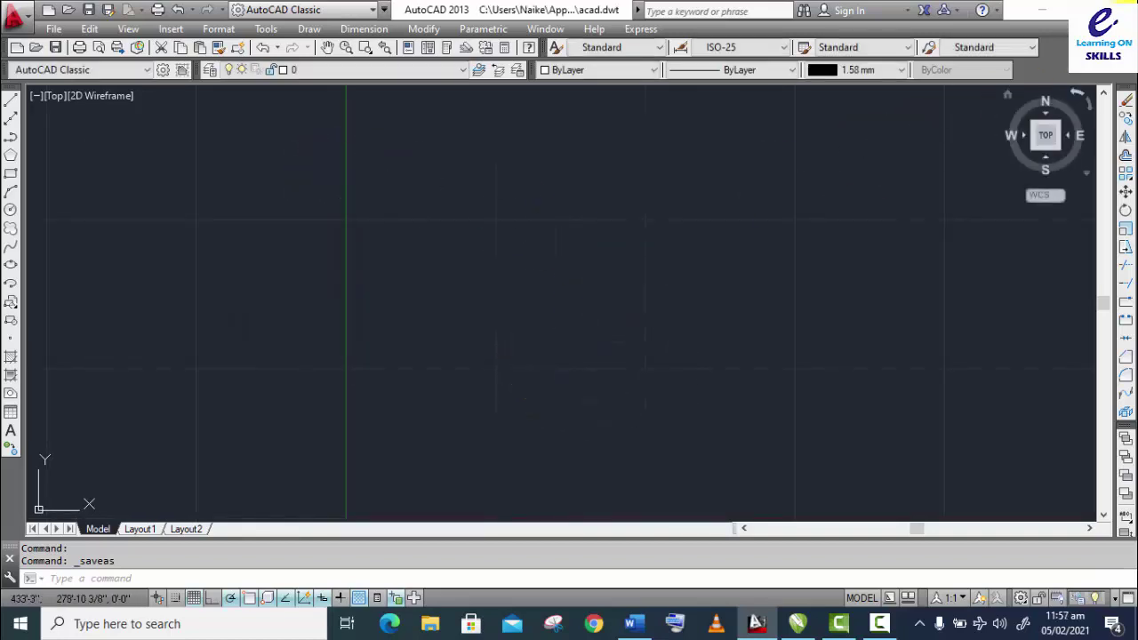
key("ctrl+F4")
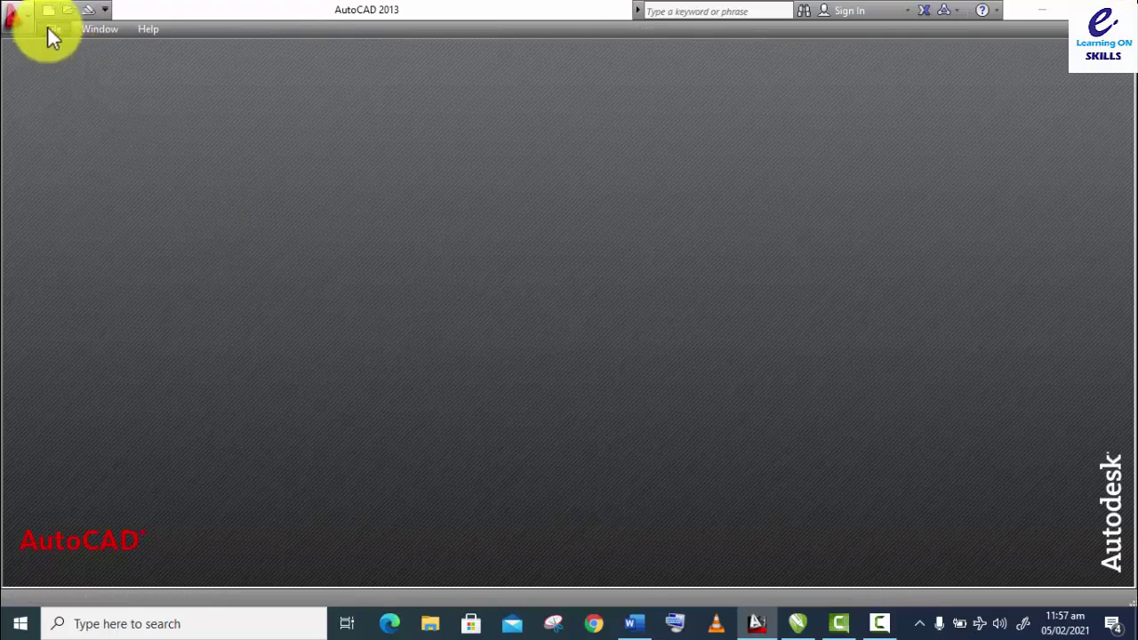
Step: Start a new Drawing4 from acad.dwt and check its units unchanged
left_click(48, 10)
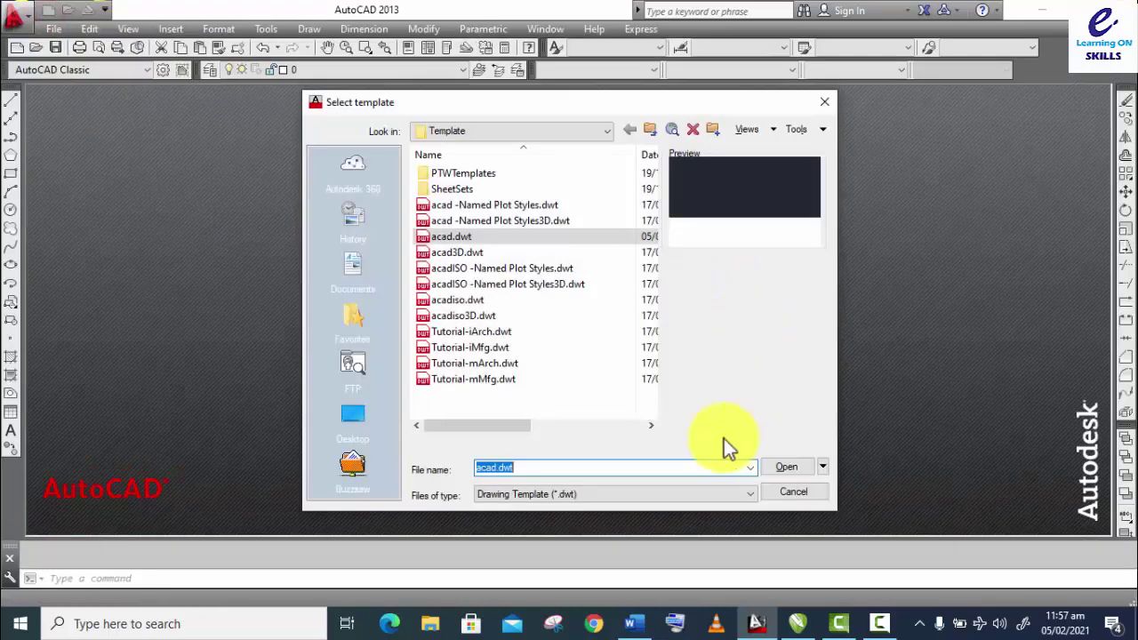
left_click(787, 467)
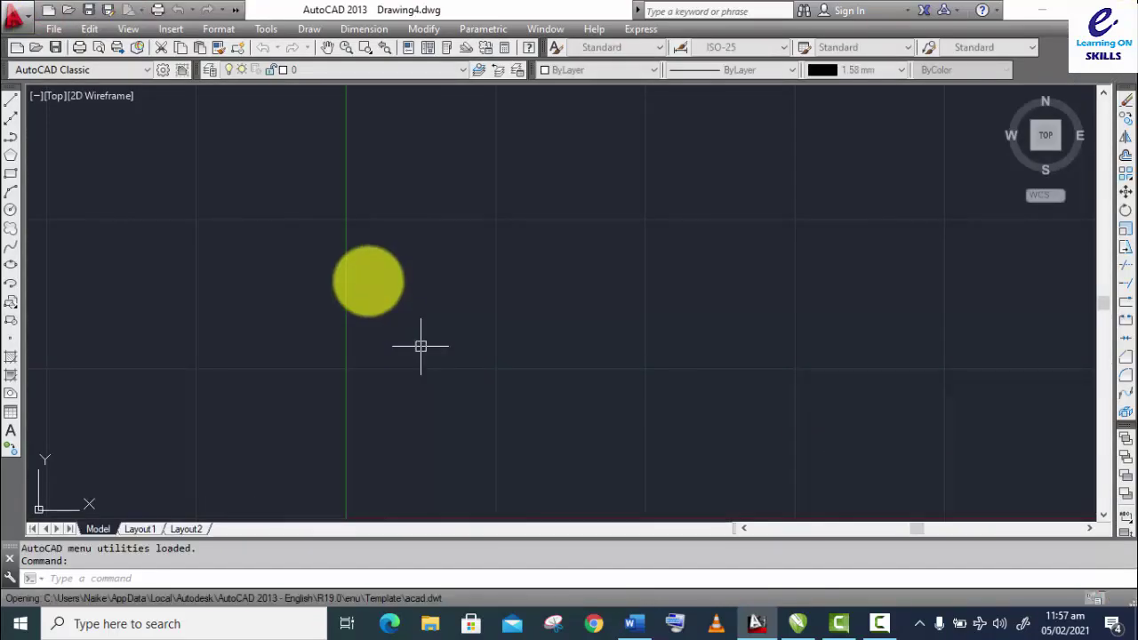
type("un")
key("Return")
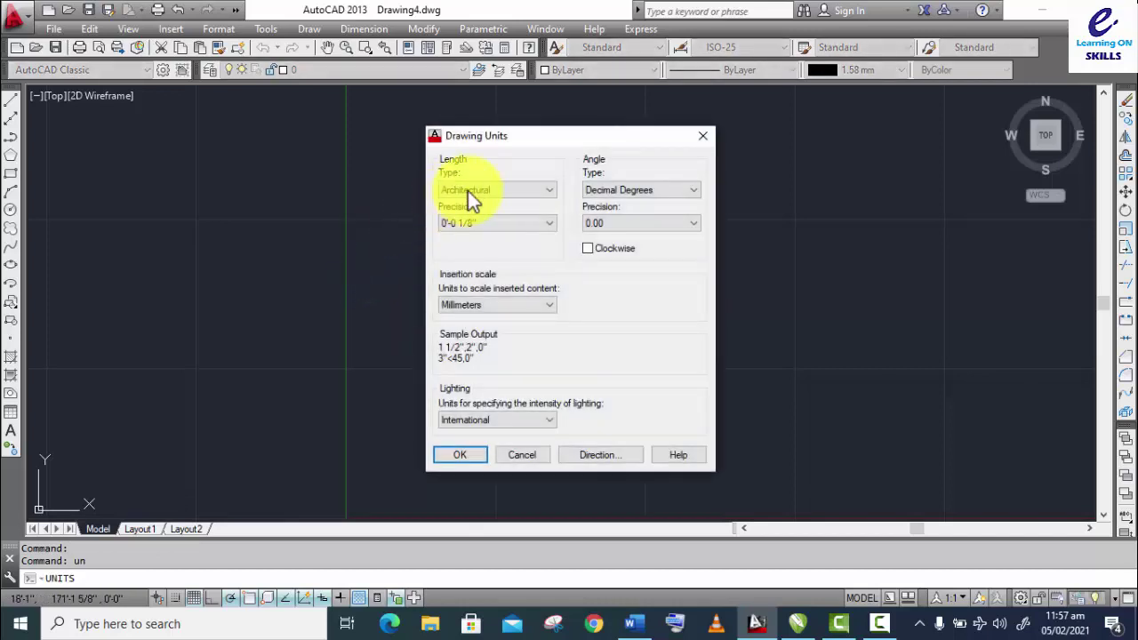
key("Return")
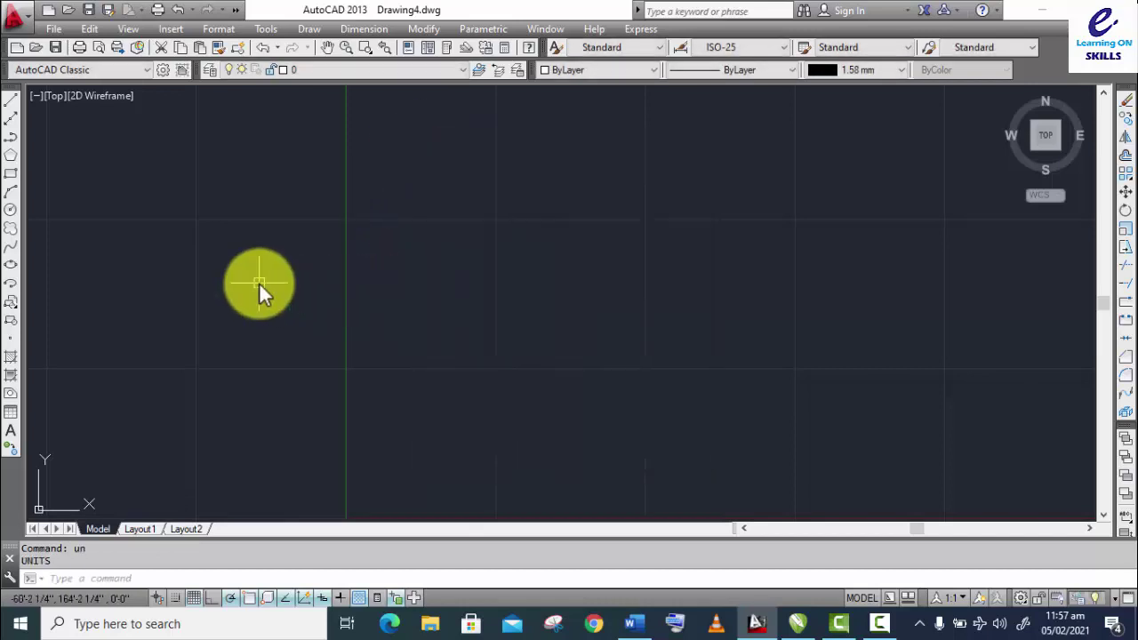
Step: Start LIMITS to review the 300'-0",300'-0" limits, then cancel it
type("l")
type("s")
key("Return")
key("Return")
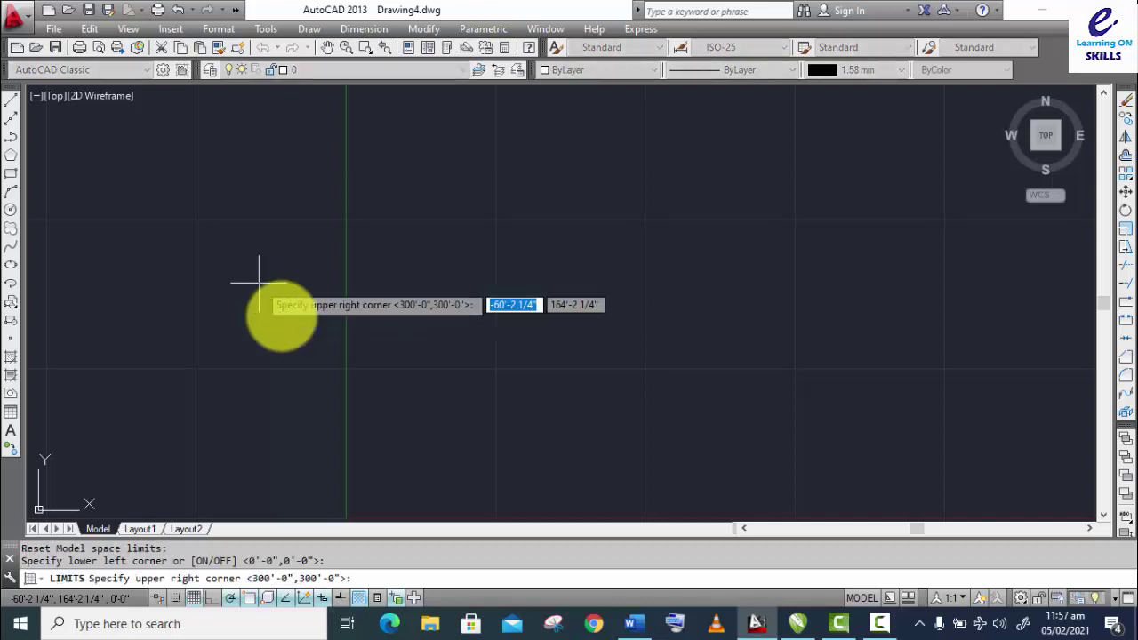
key("Escape")
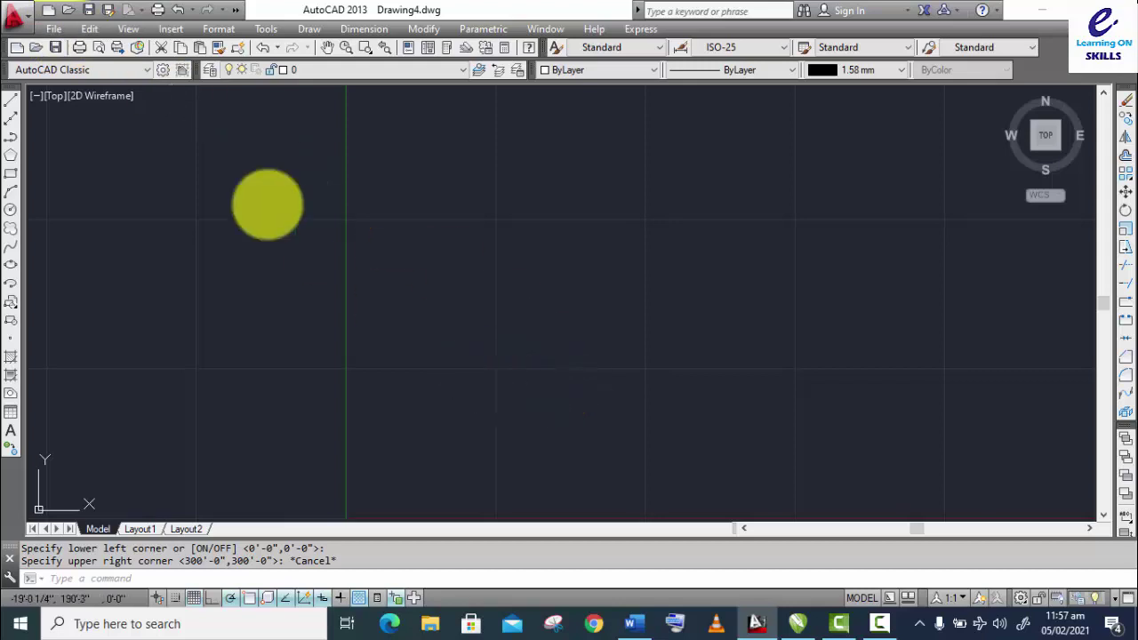
left_click(51, 29)
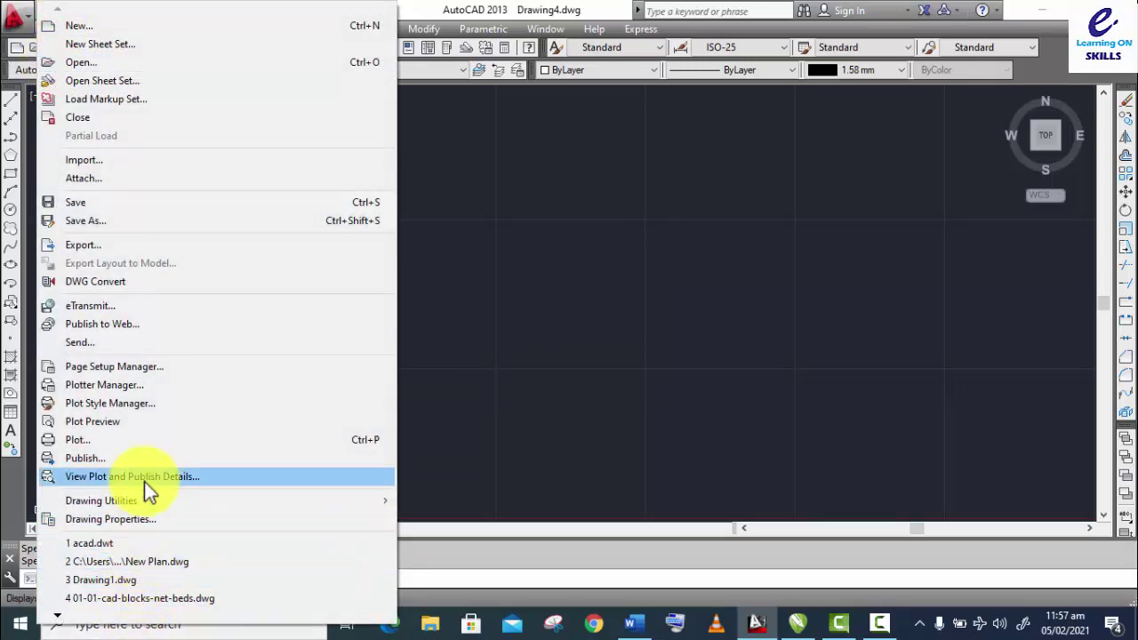
Step: Reopen New Plan.dwg from recent files and view Options through the Tools menu
left_click(151, 561)
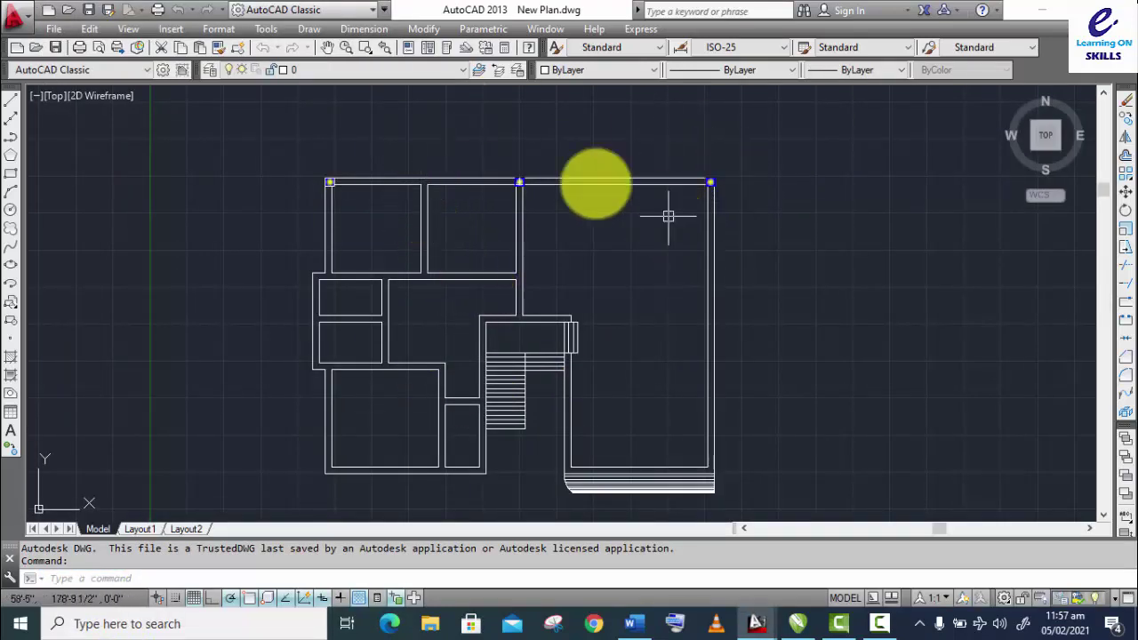
left_click(266, 28)
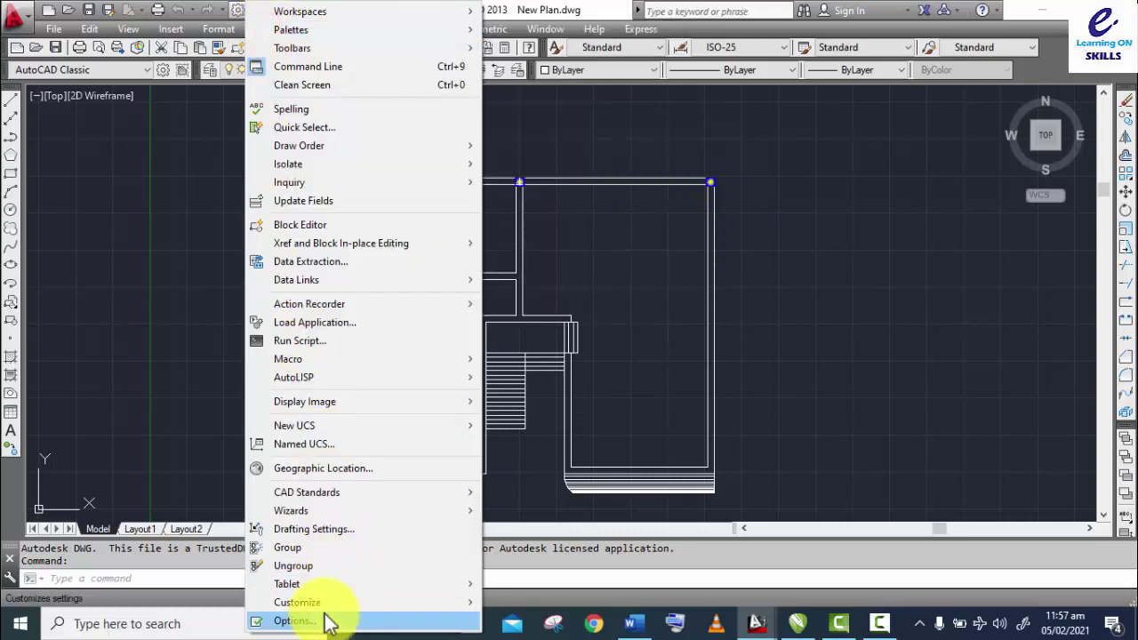
left_click(293, 620)
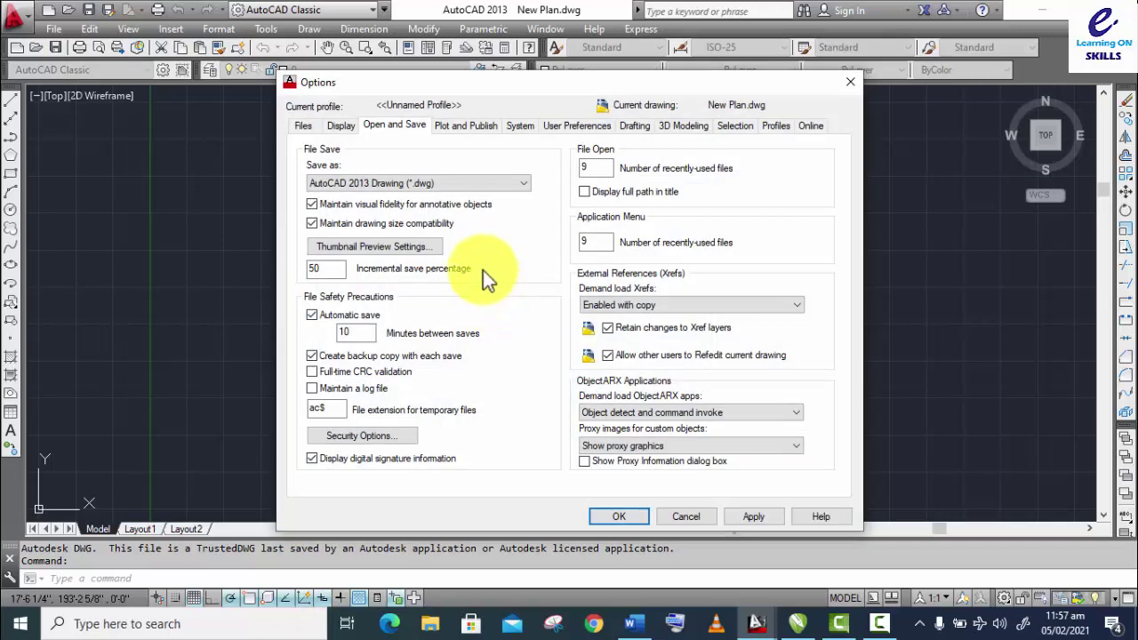
left_click(845, 84)
Step: Open Options from the drawing area's right-click menu and close it
right_click(779, 191)
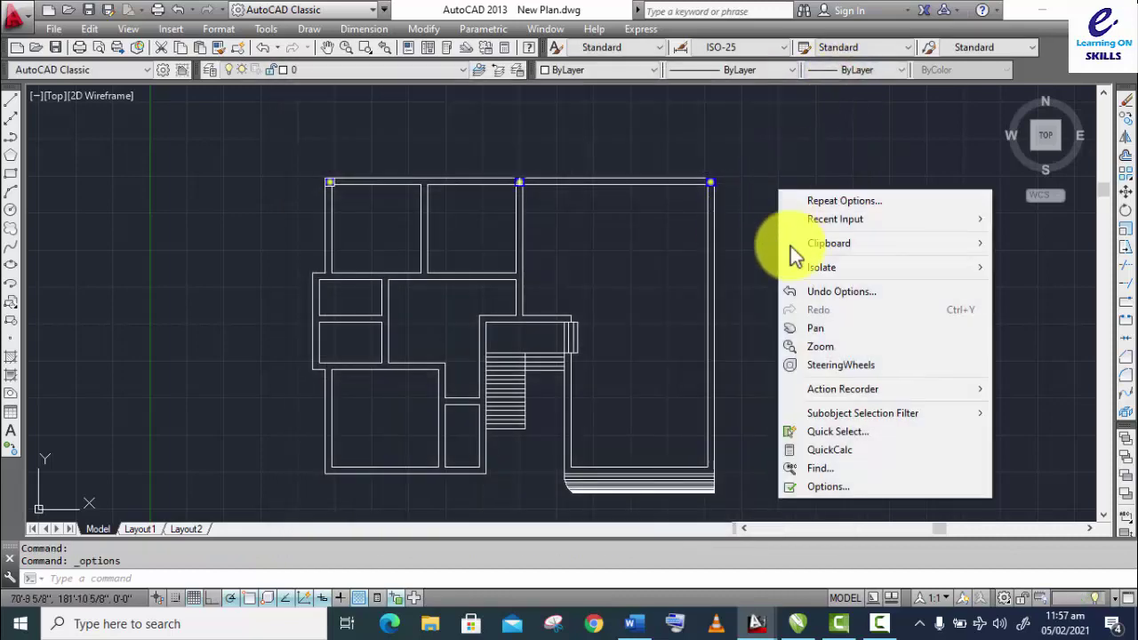
left_click(819, 484)
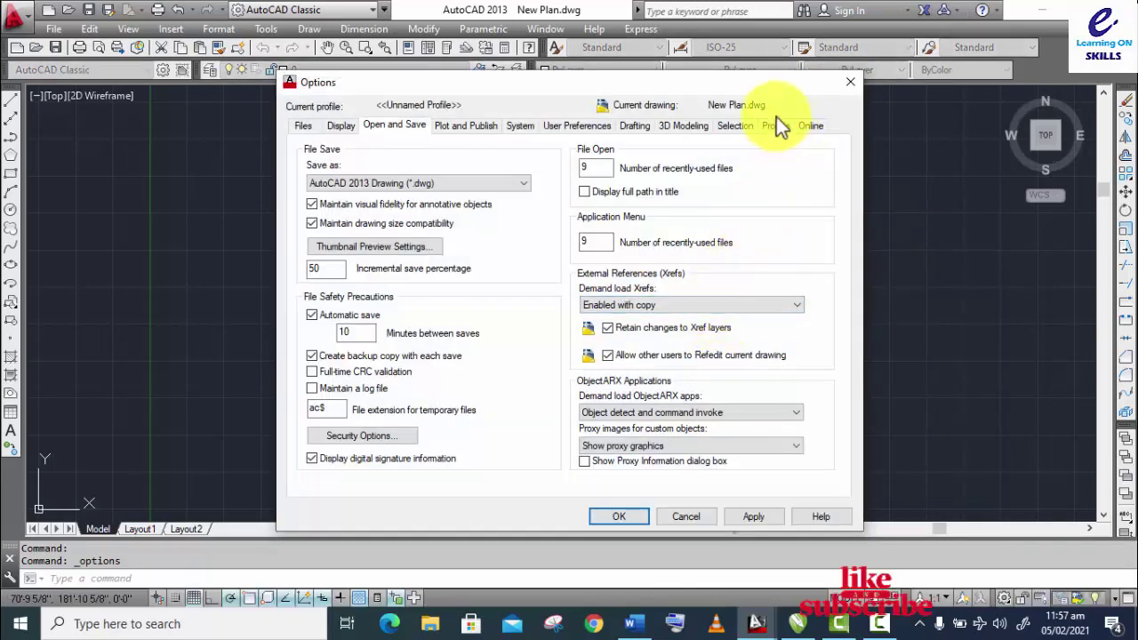
left_click(849, 83)
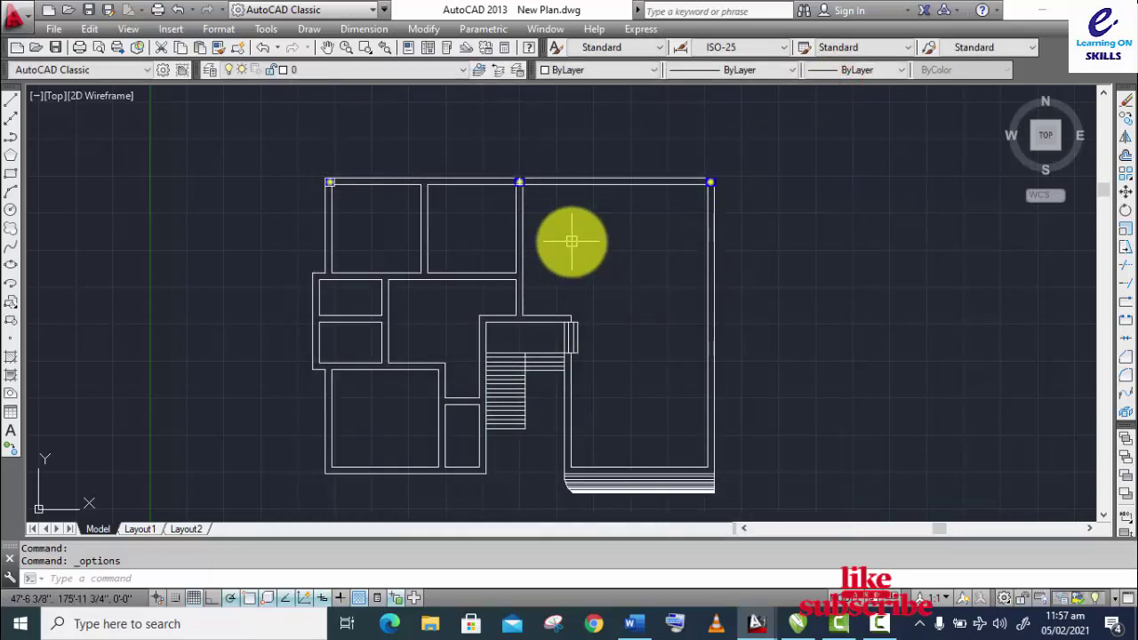
Step: Protect New Plan.dwg with an open password via OP Security Options, confirming and applying it
type("op")
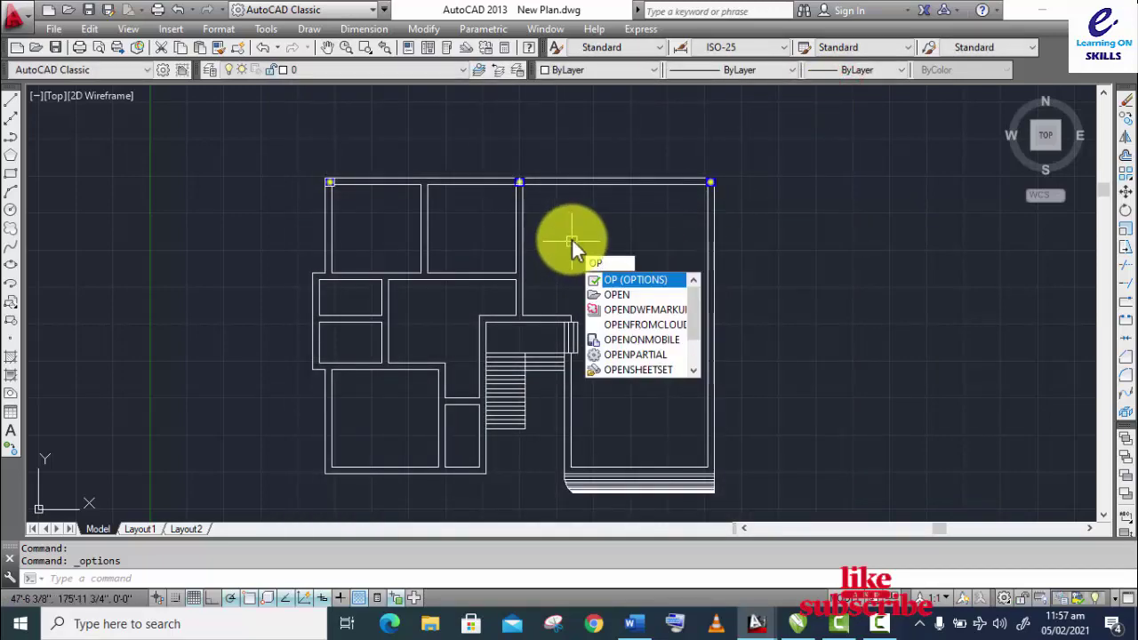
key("Return")
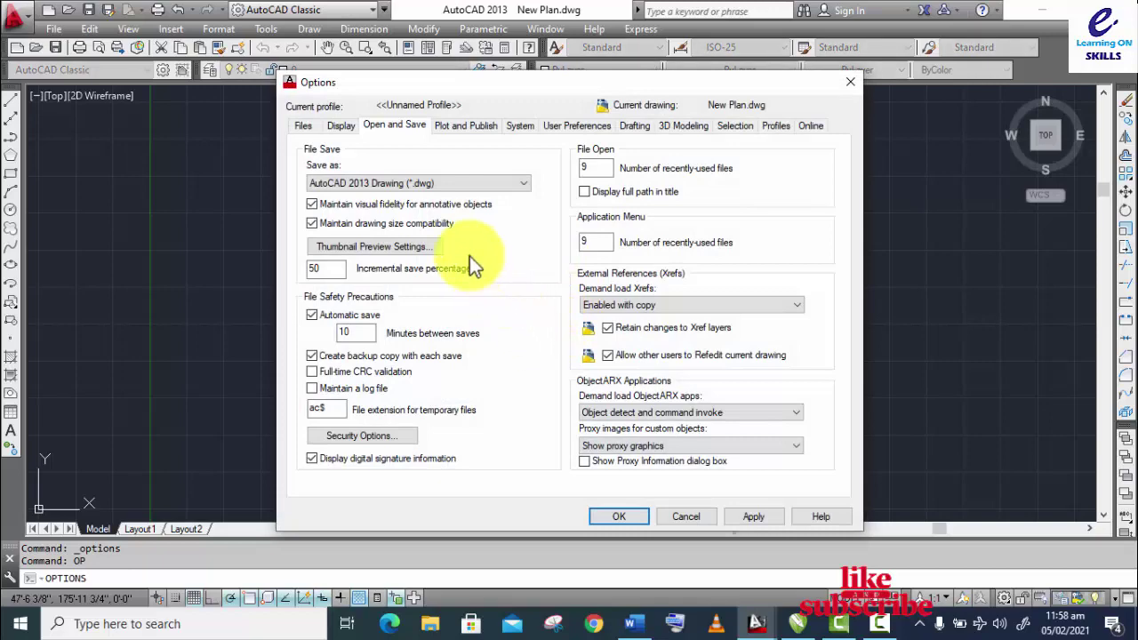
left_click(350, 442)
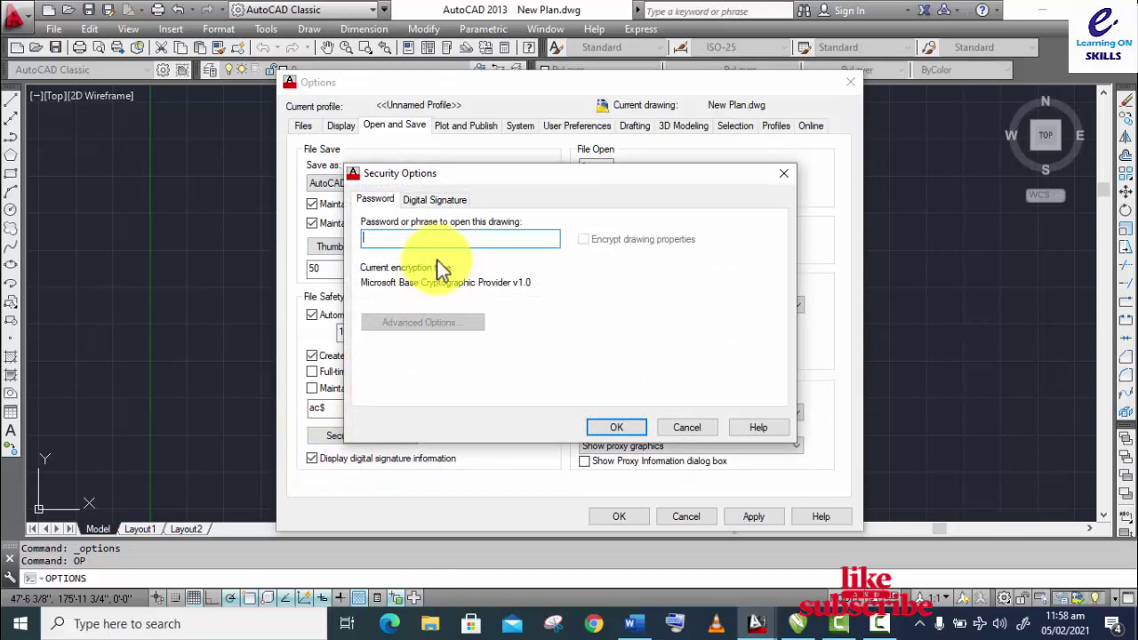
type("123")
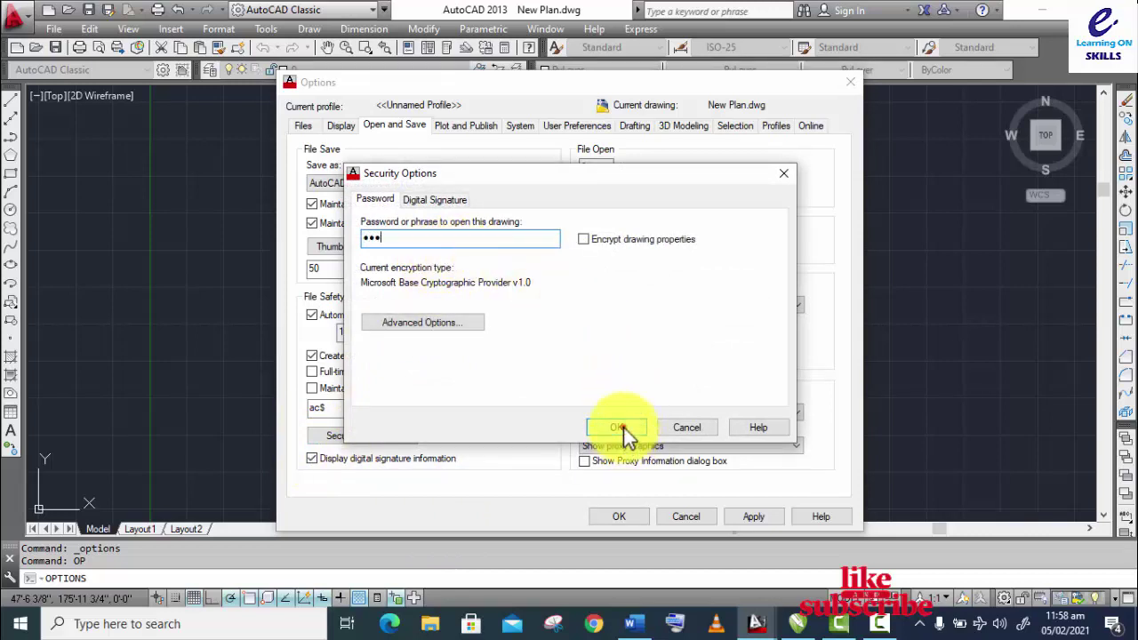
left_click(626, 432)
type("123")
left_click(584, 372)
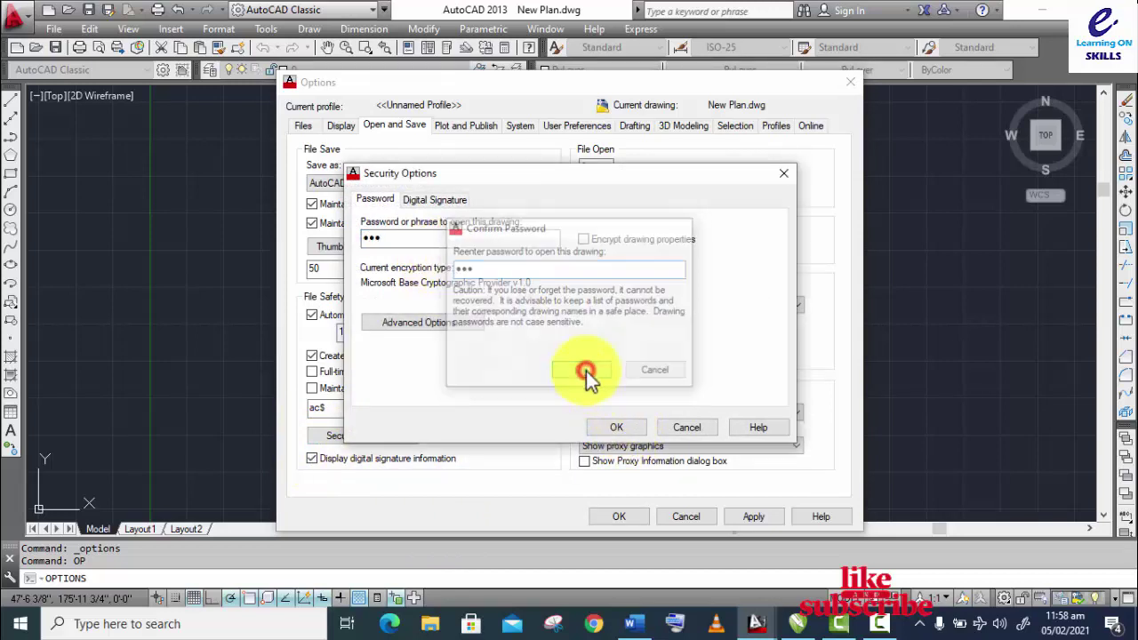
left_click(747, 517)
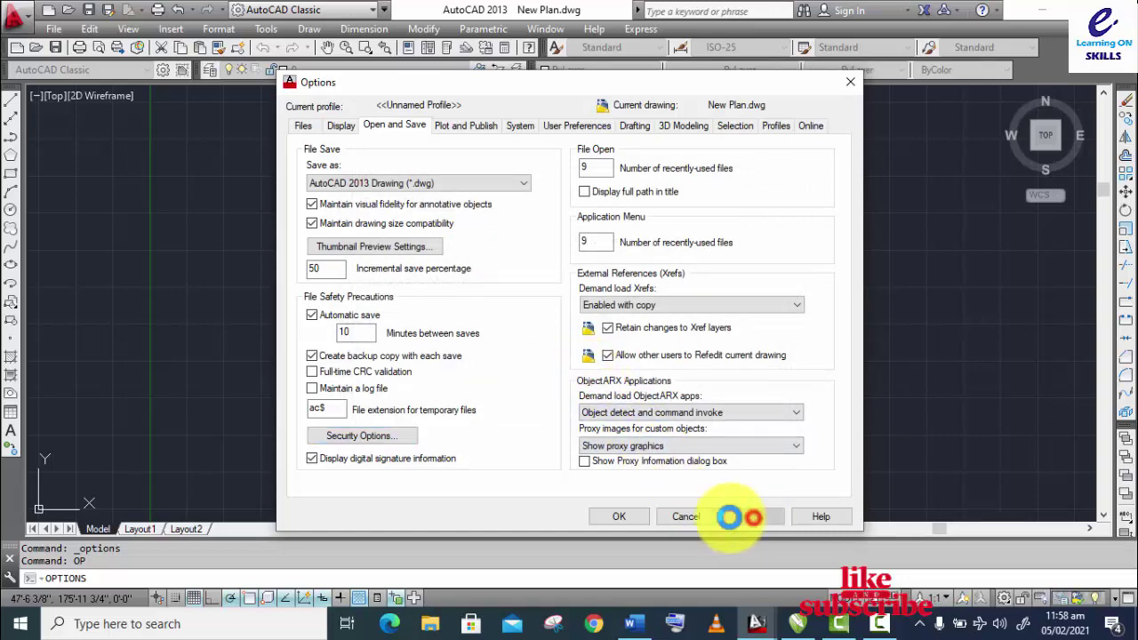
left_click(618, 517)
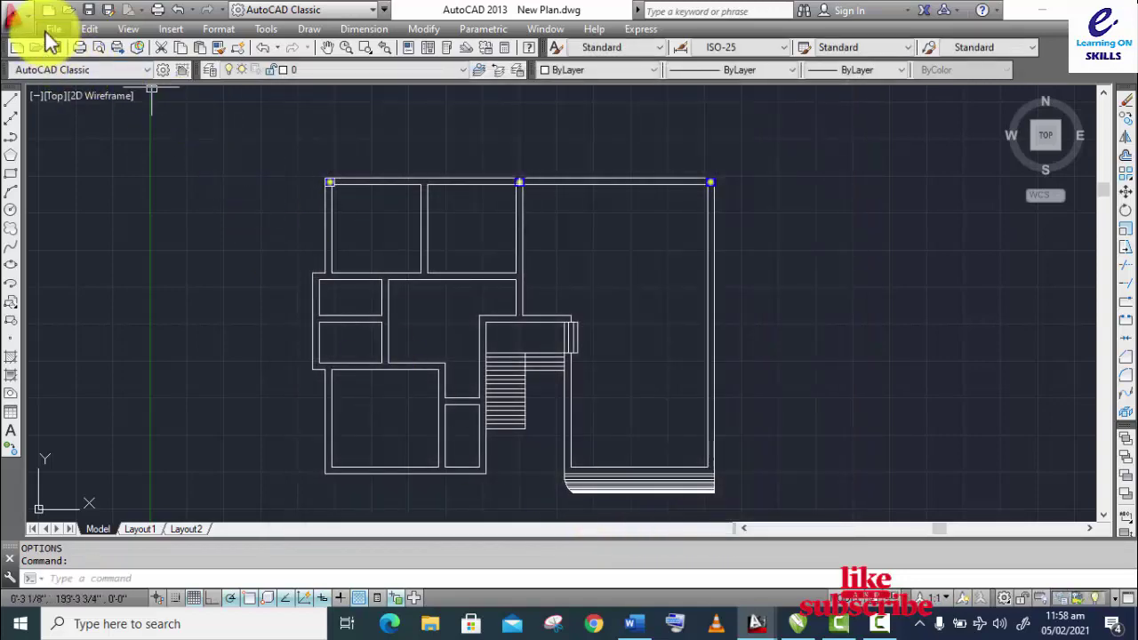
Step: Close New Plan.dwg, saving the changes
left_click(16, 14)
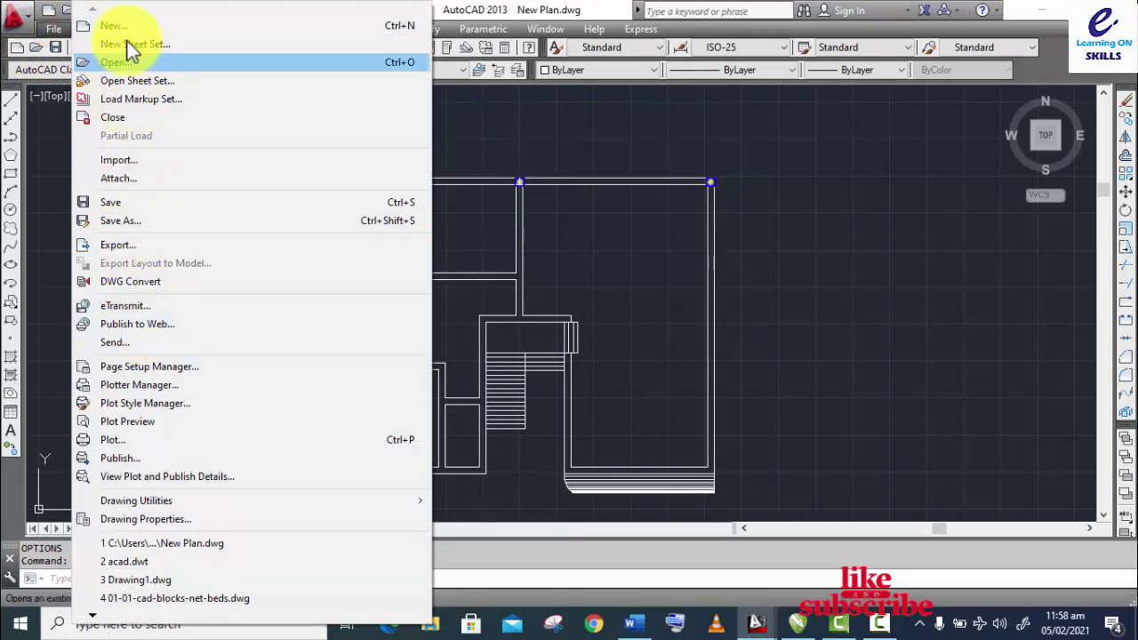
left_click(134, 119)
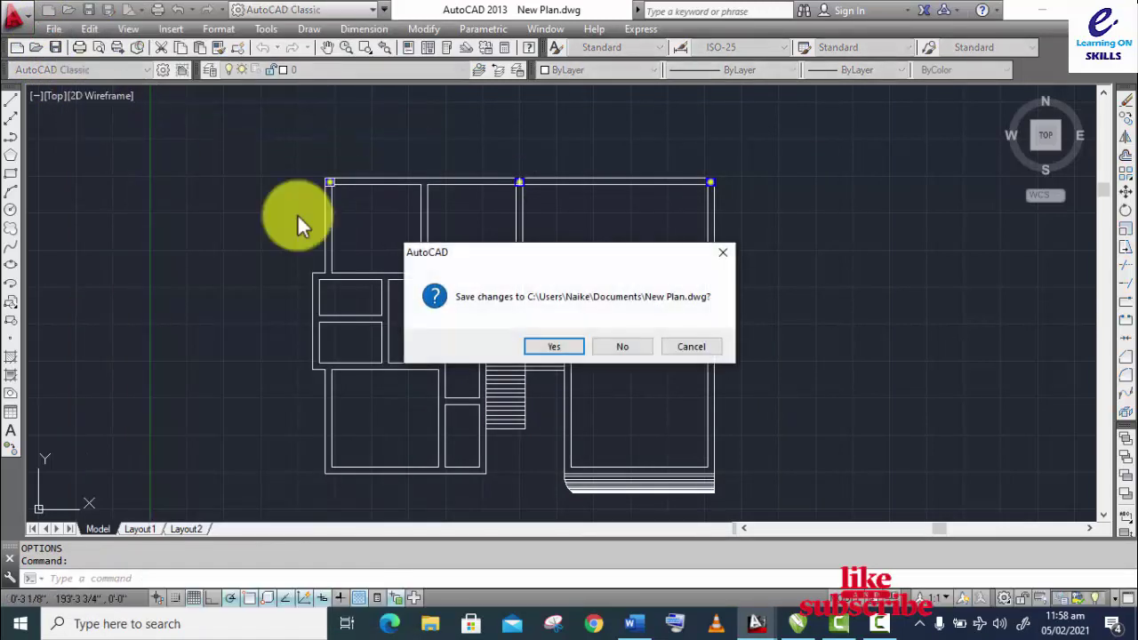
left_click(566, 347)
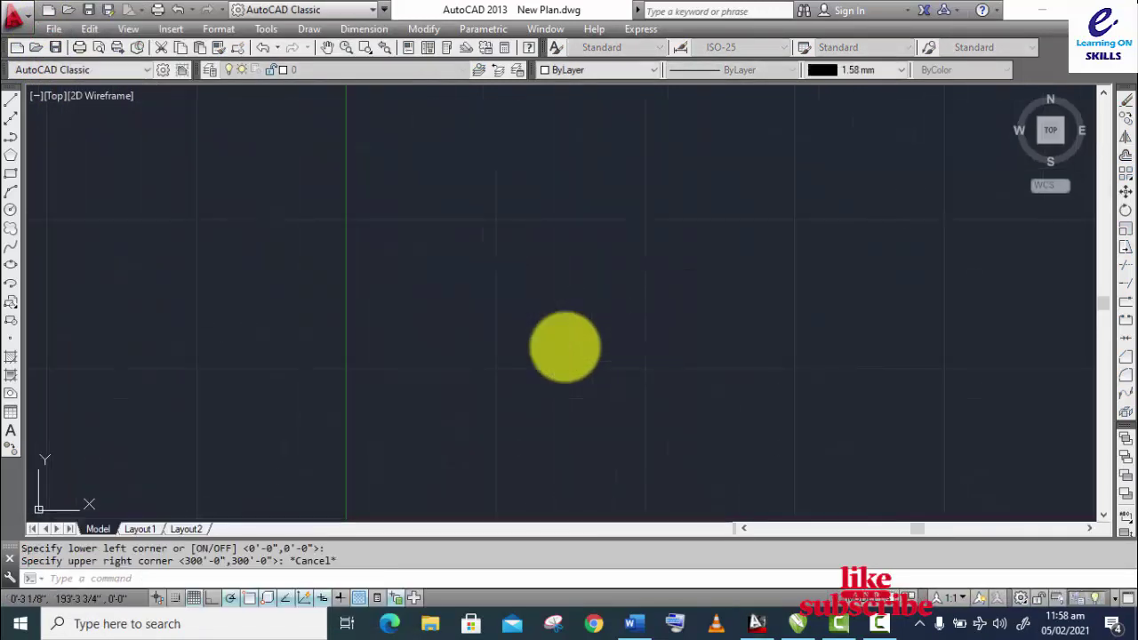
Step: Reopen New Plan.dwg from recent files by entering its password
left_click(53, 32)
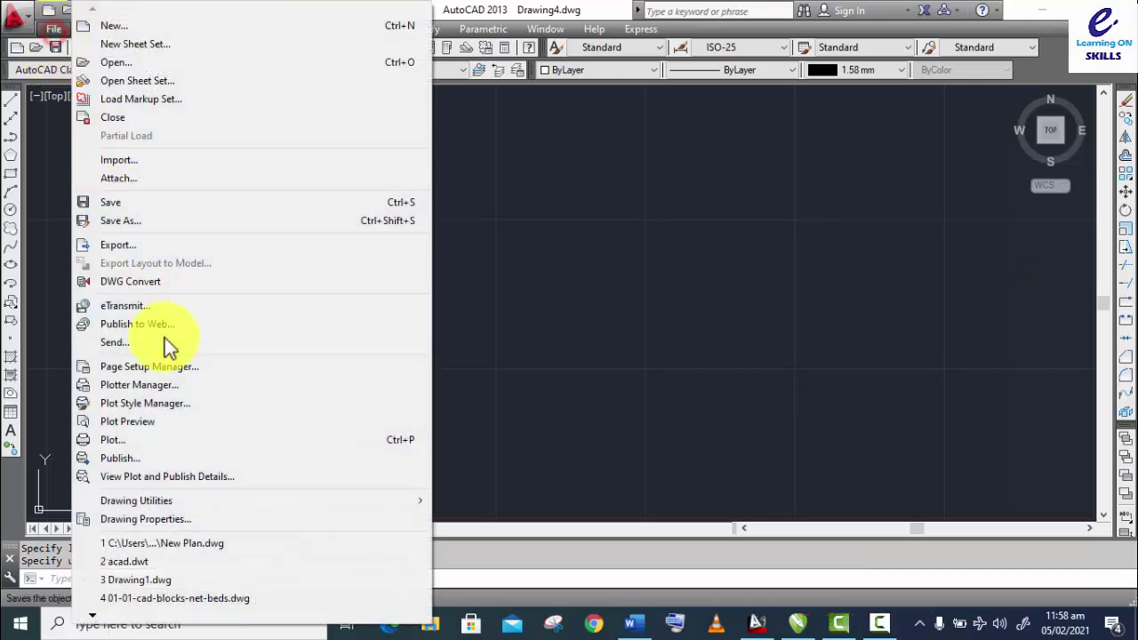
left_click(186, 546)
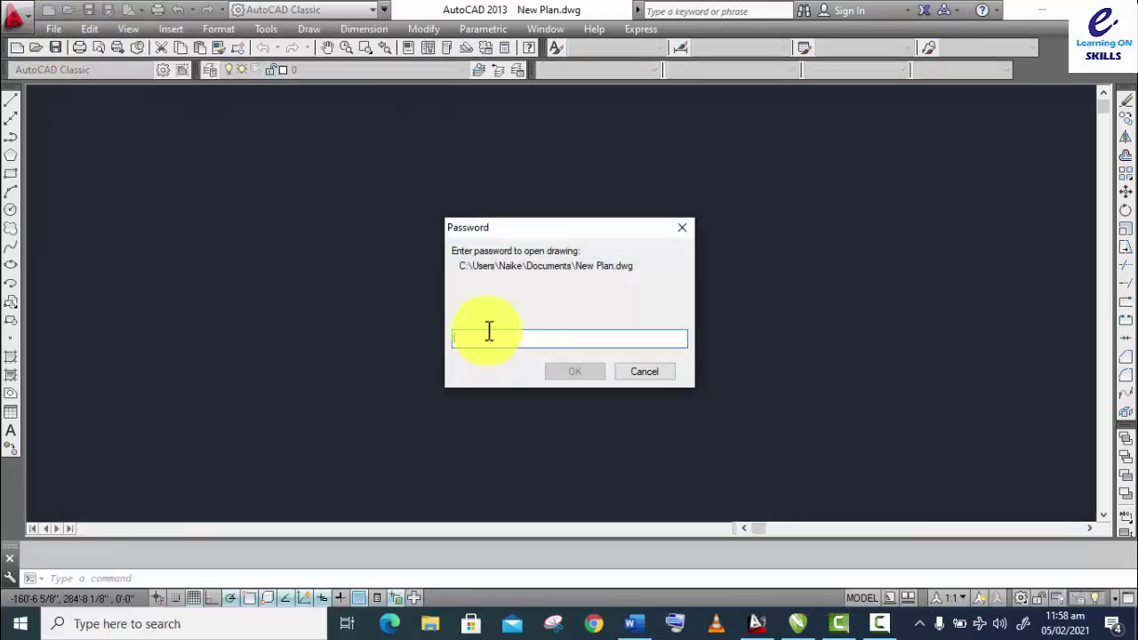
type("••")
left_click(562, 372)
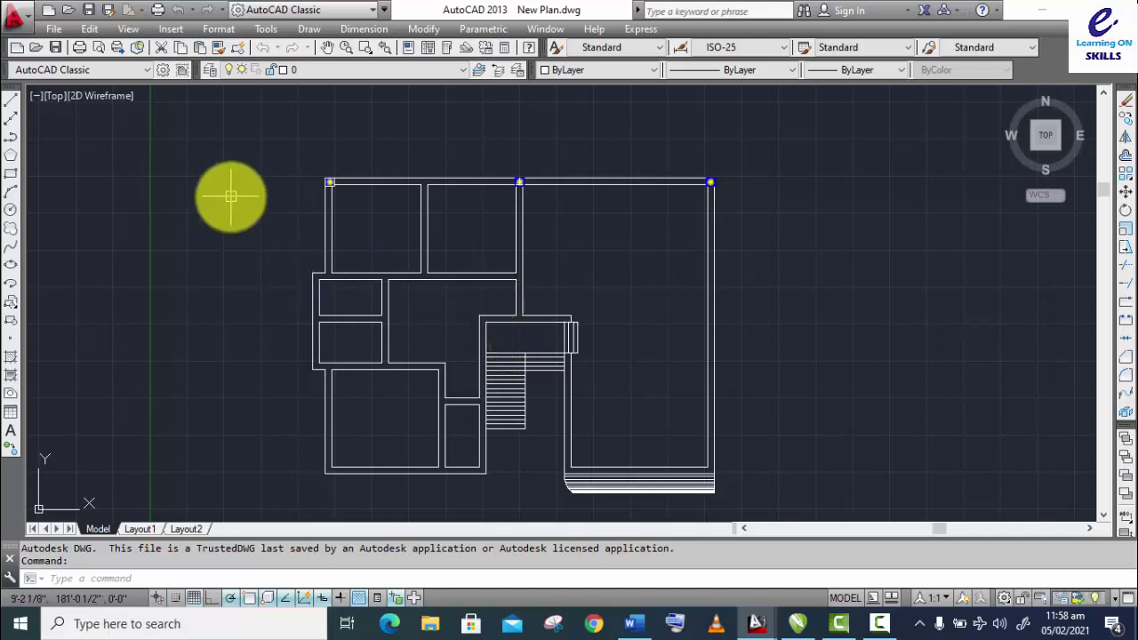
Step: Remove the open password from New Plan.dwg in Options Security Options and apply
type("c")
type("p")
key("Return")
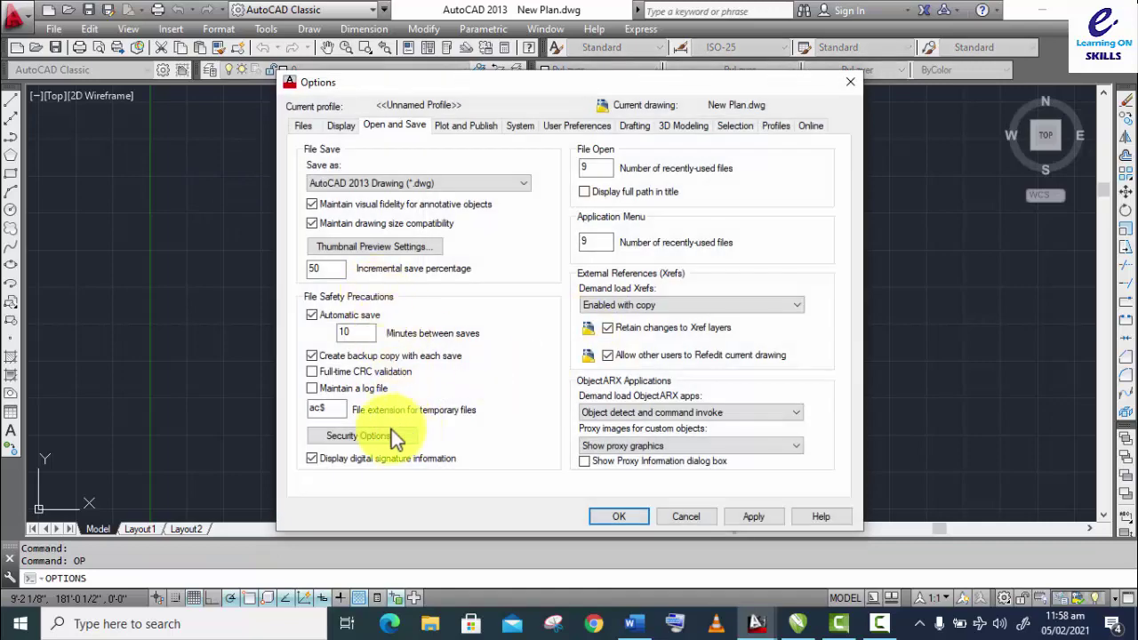
left_click(358, 434)
type("123")
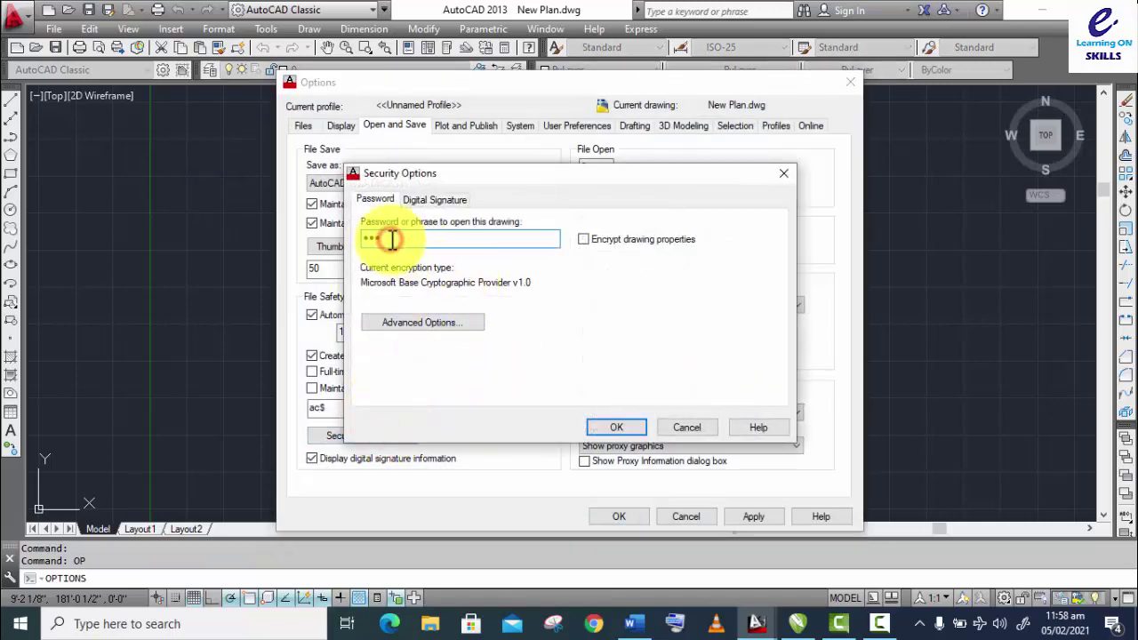
key("BackSpace")
key("BackSpace")
key("BackSpace")
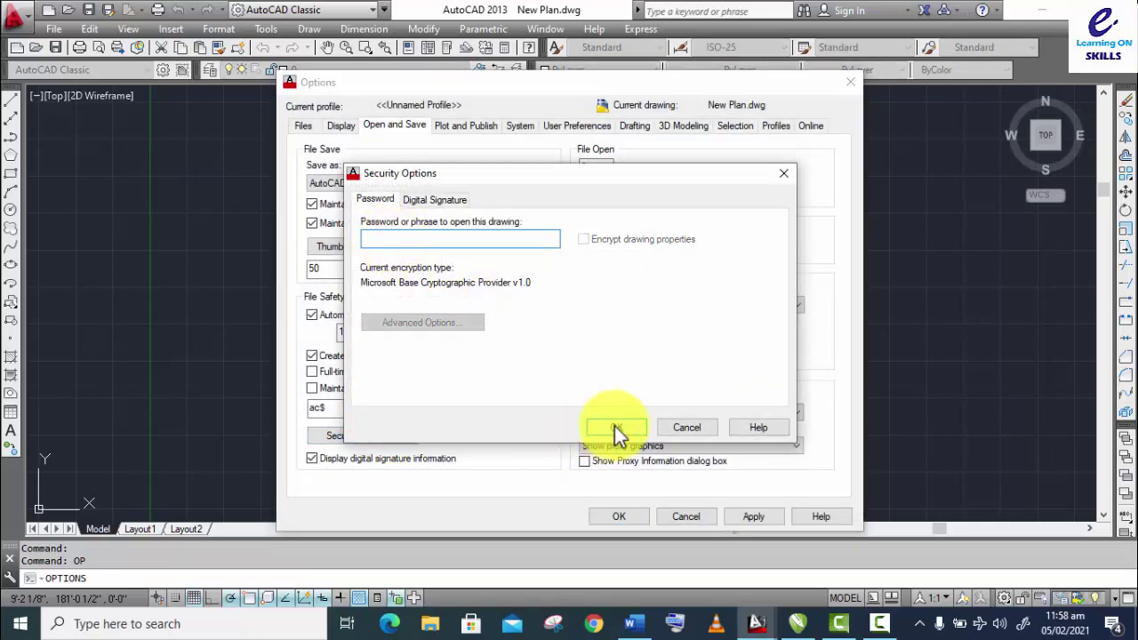
left_click(618, 433)
left_click(635, 347)
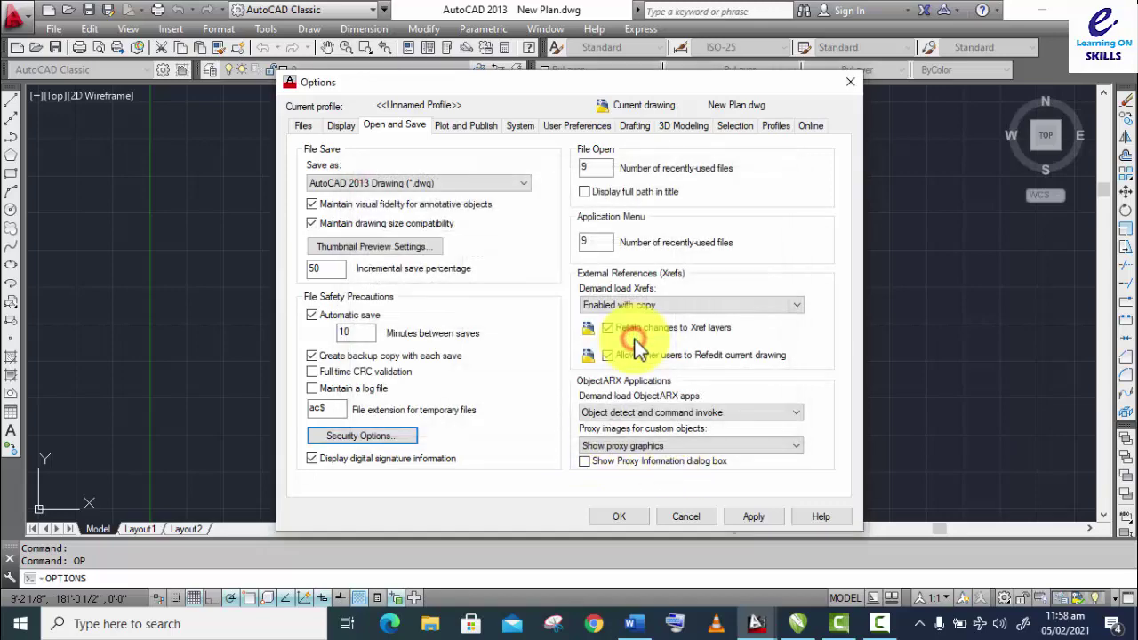
left_click(754, 517)
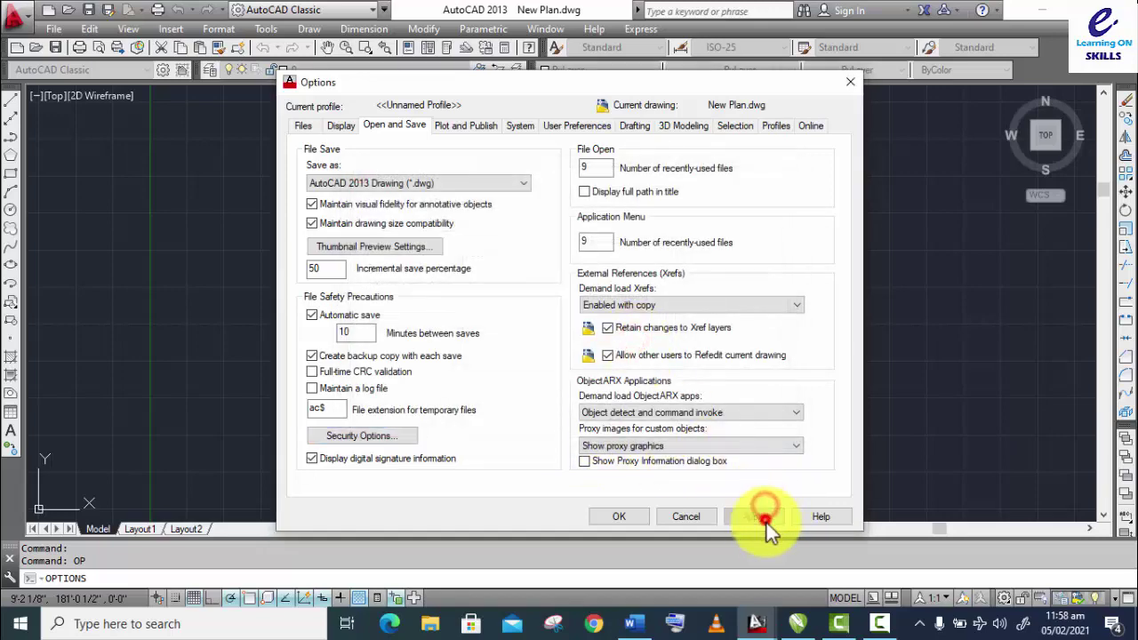
left_click(620, 521)
Step: Save and close New Plan.dwg, then reopen it from recent files
left_click(54, 30)
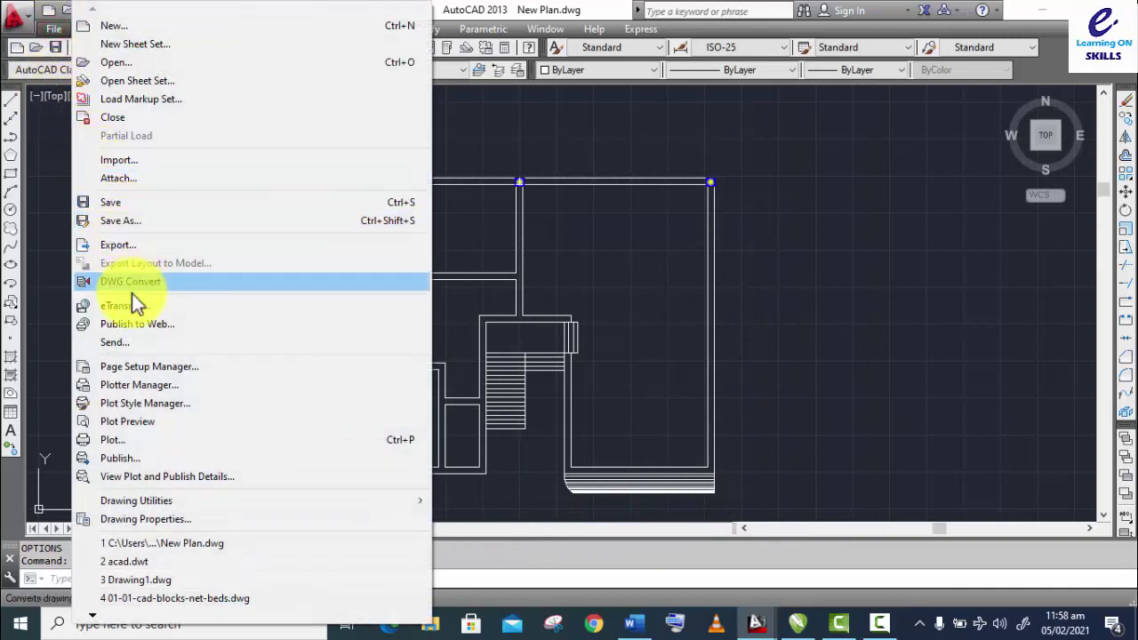
left_click(138, 118)
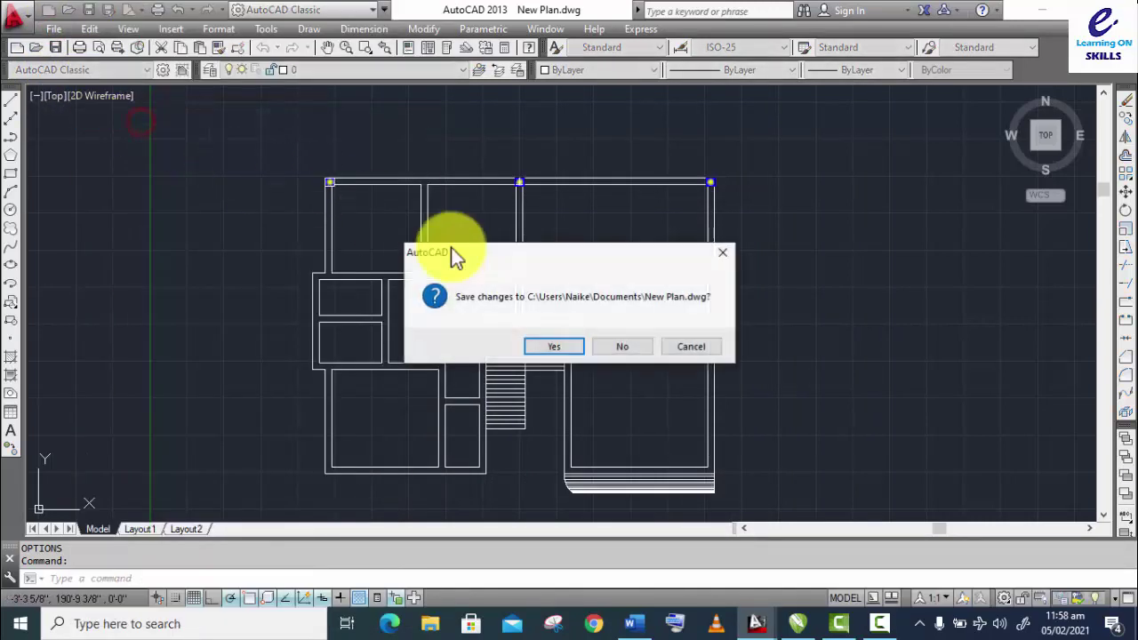
left_click(571, 352)
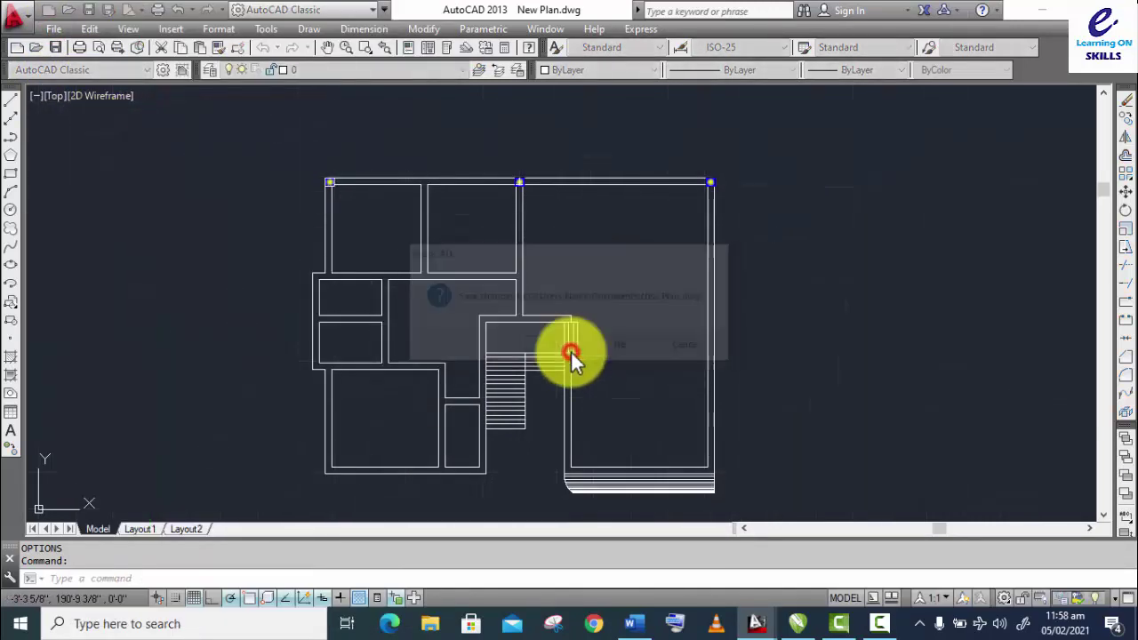
left_click(50, 33)
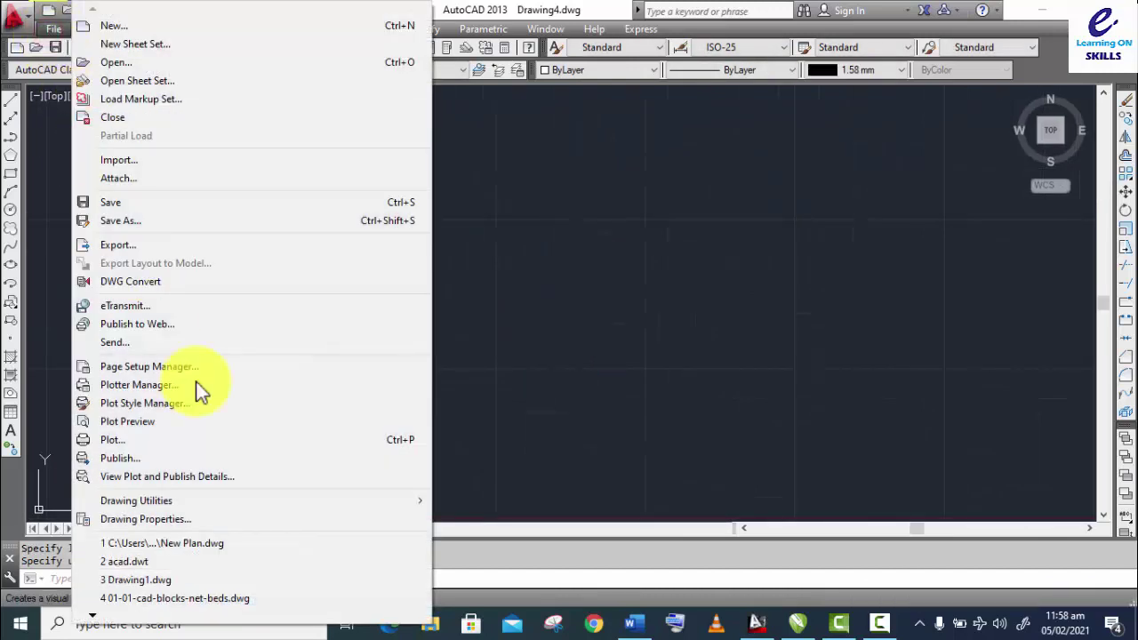
left_click(204, 542)
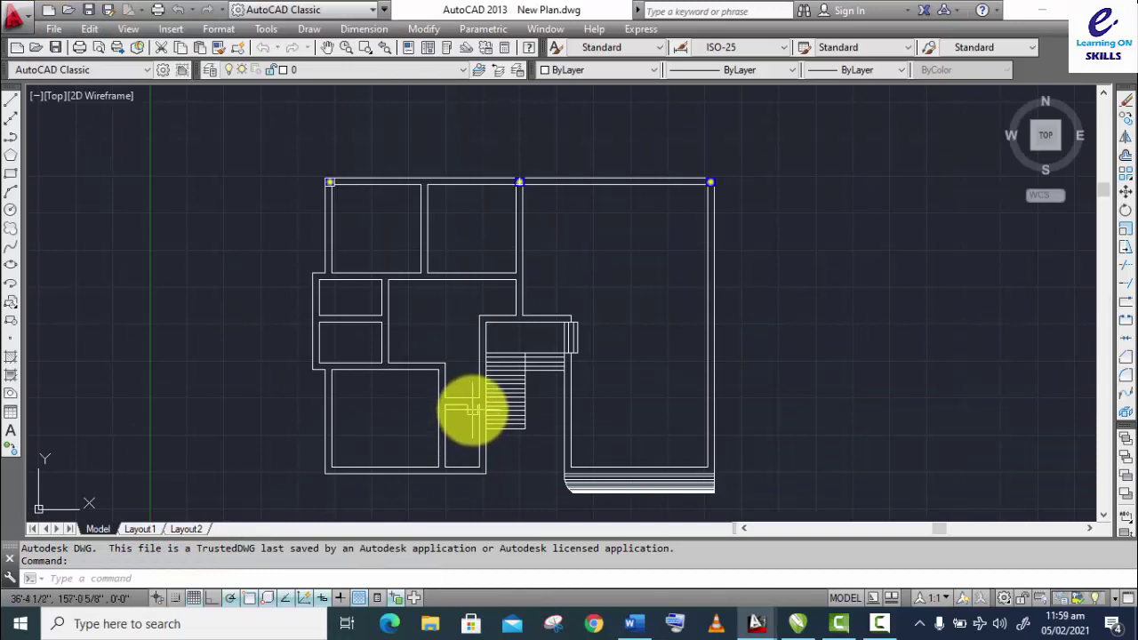
Step: Switch to Commands list.docx in Word showing the Part 9 topics
left_click(633, 622)
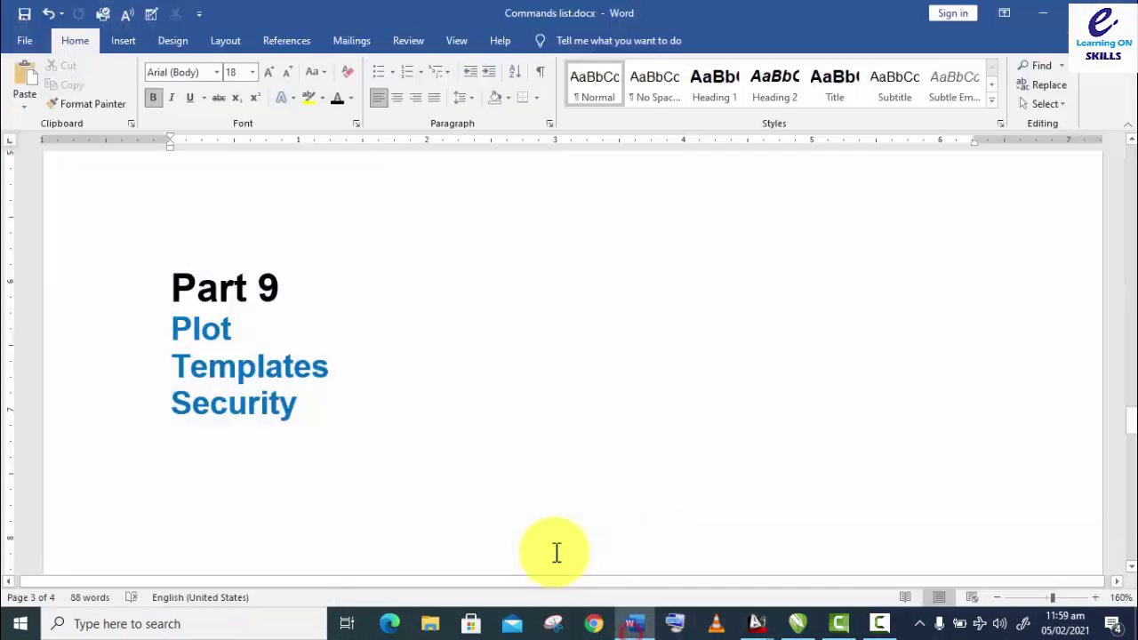